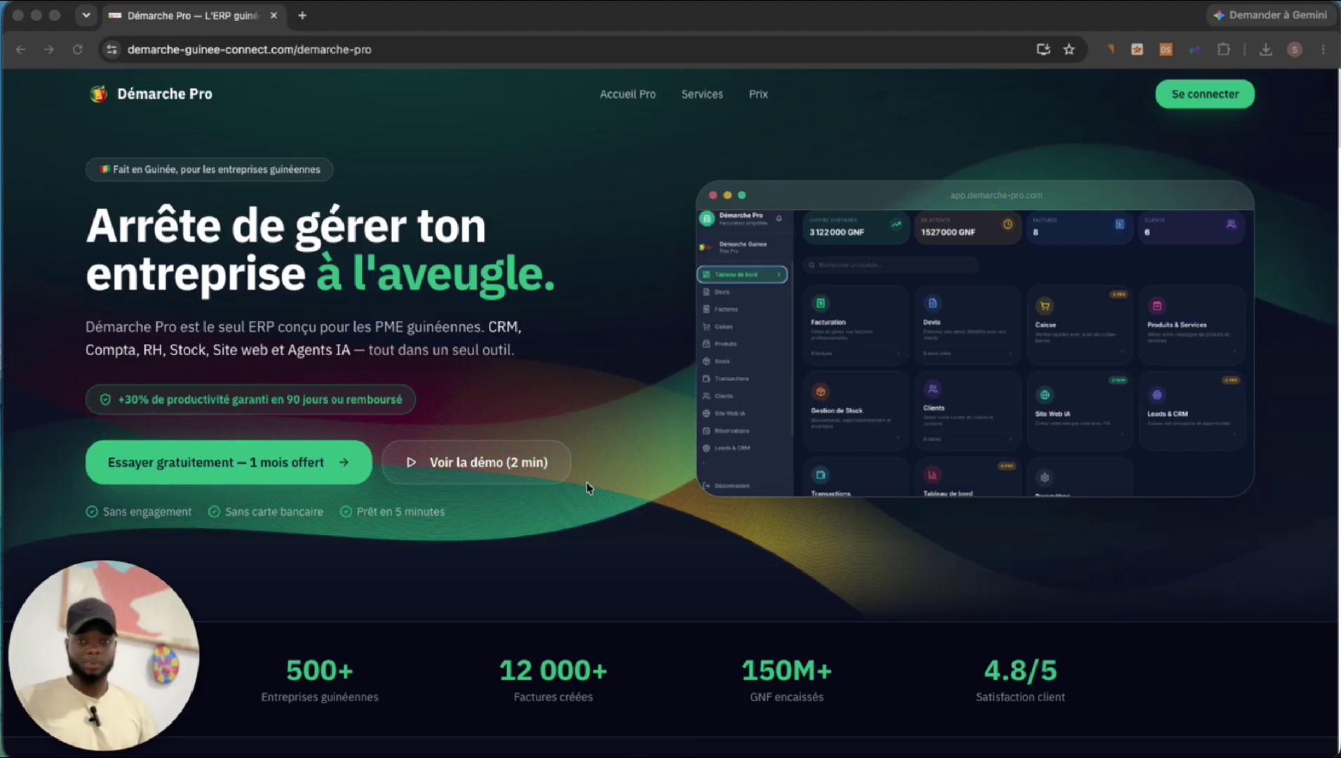
Open the free-trial registration form and look through the fields required to create a Pro account
left_click(209, 466)
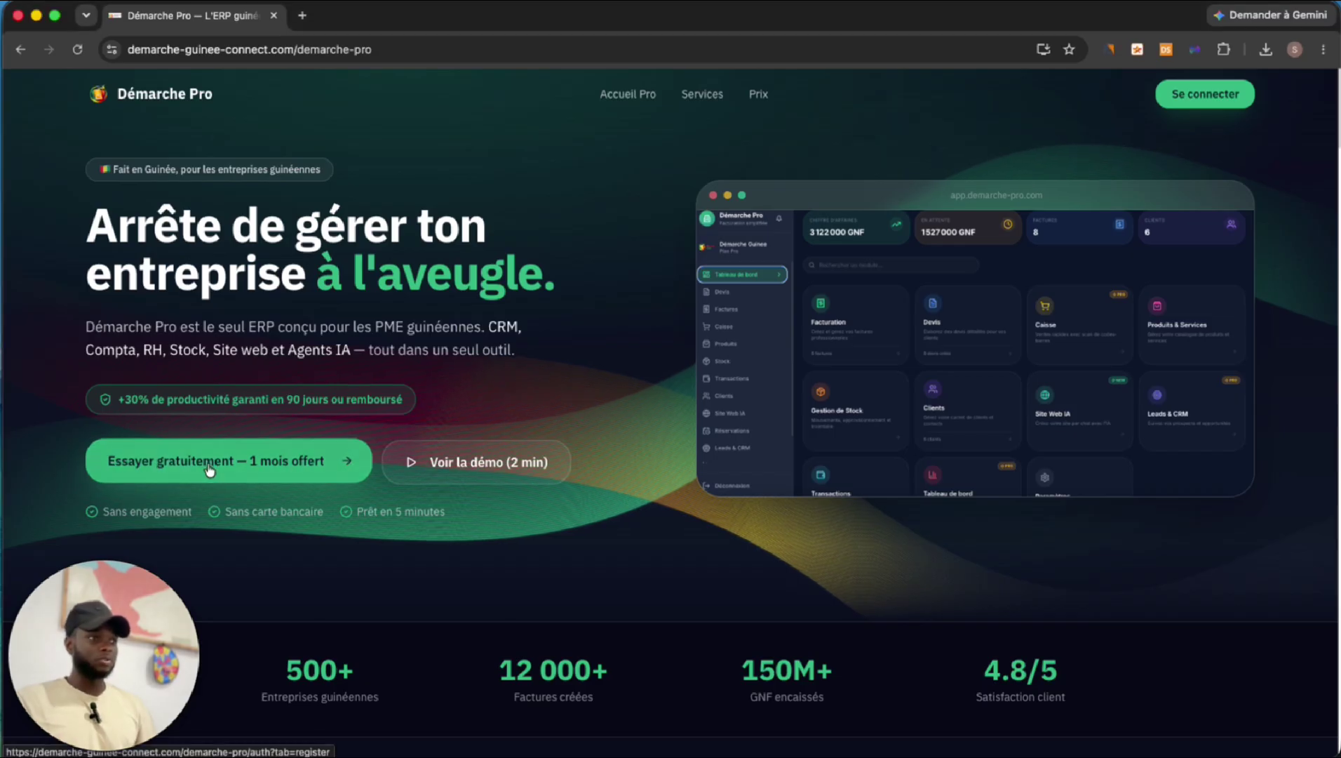
left_click(208, 469)
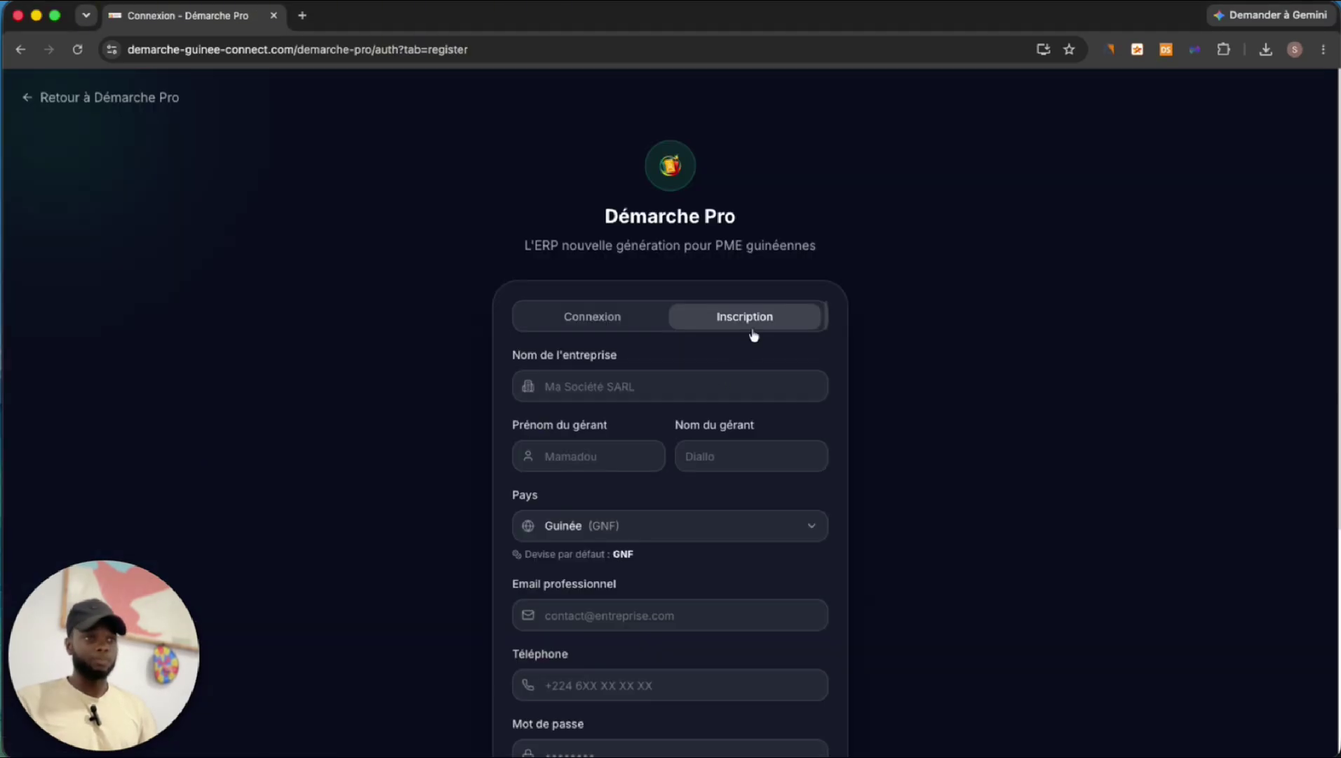
scroll(676, 612, "down", 1)
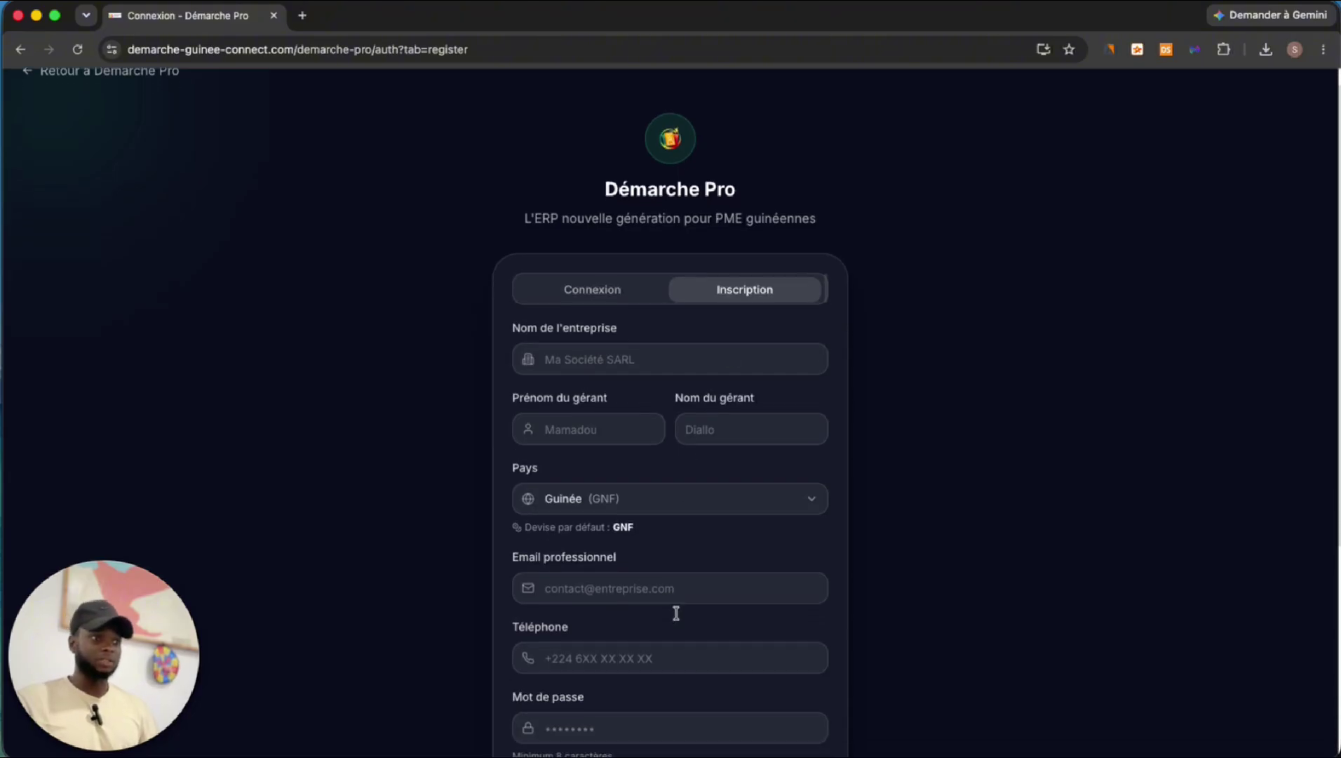
scroll(684, 586, "down", 5)
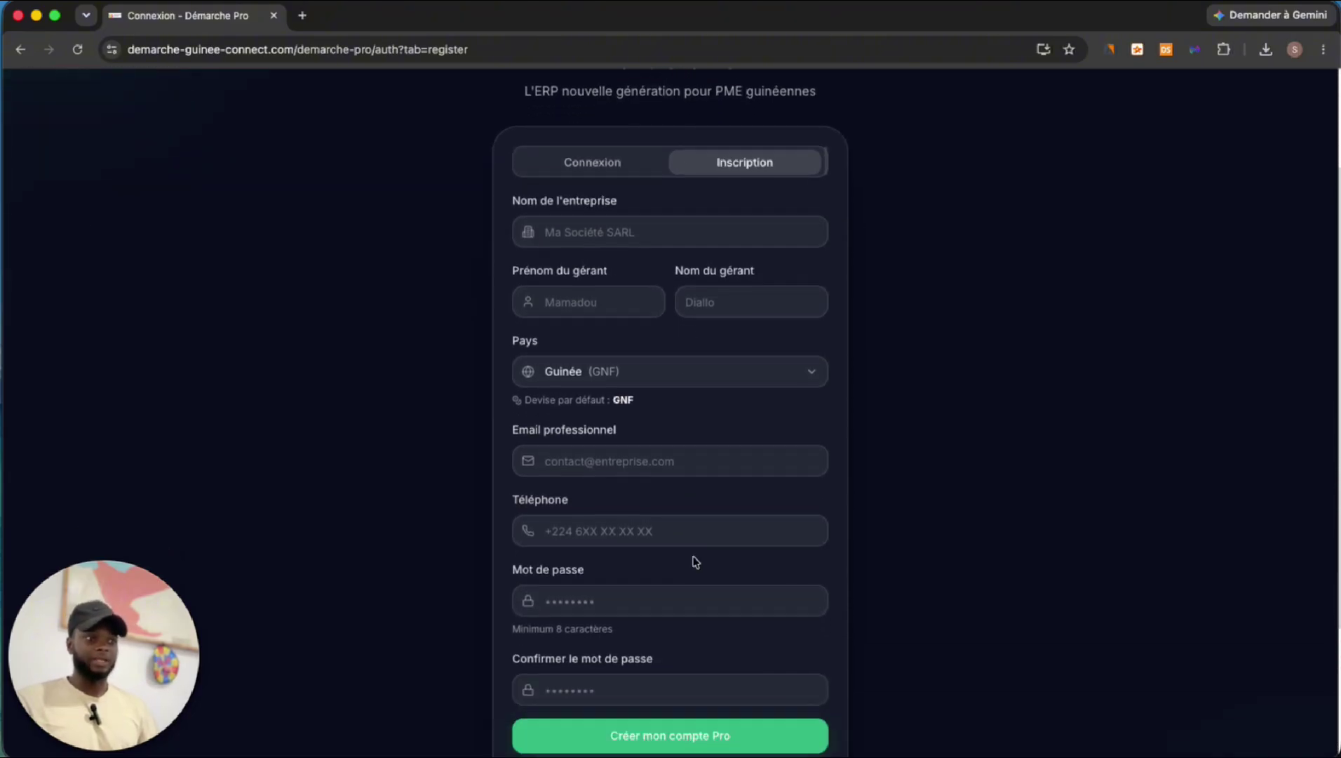
scroll(699, 464, "up", 5)
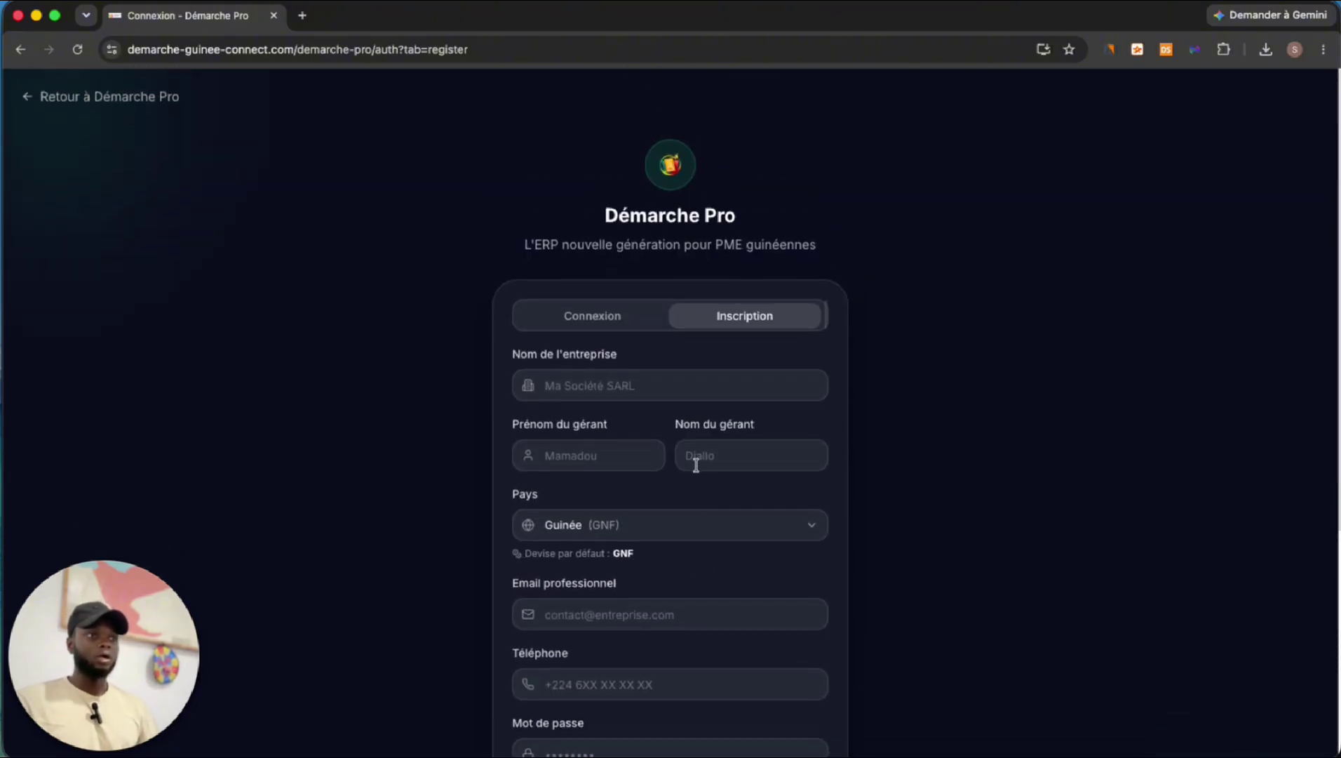
Log in to the existing account with the saved e-mail address and the account password
left_click(605, 319)
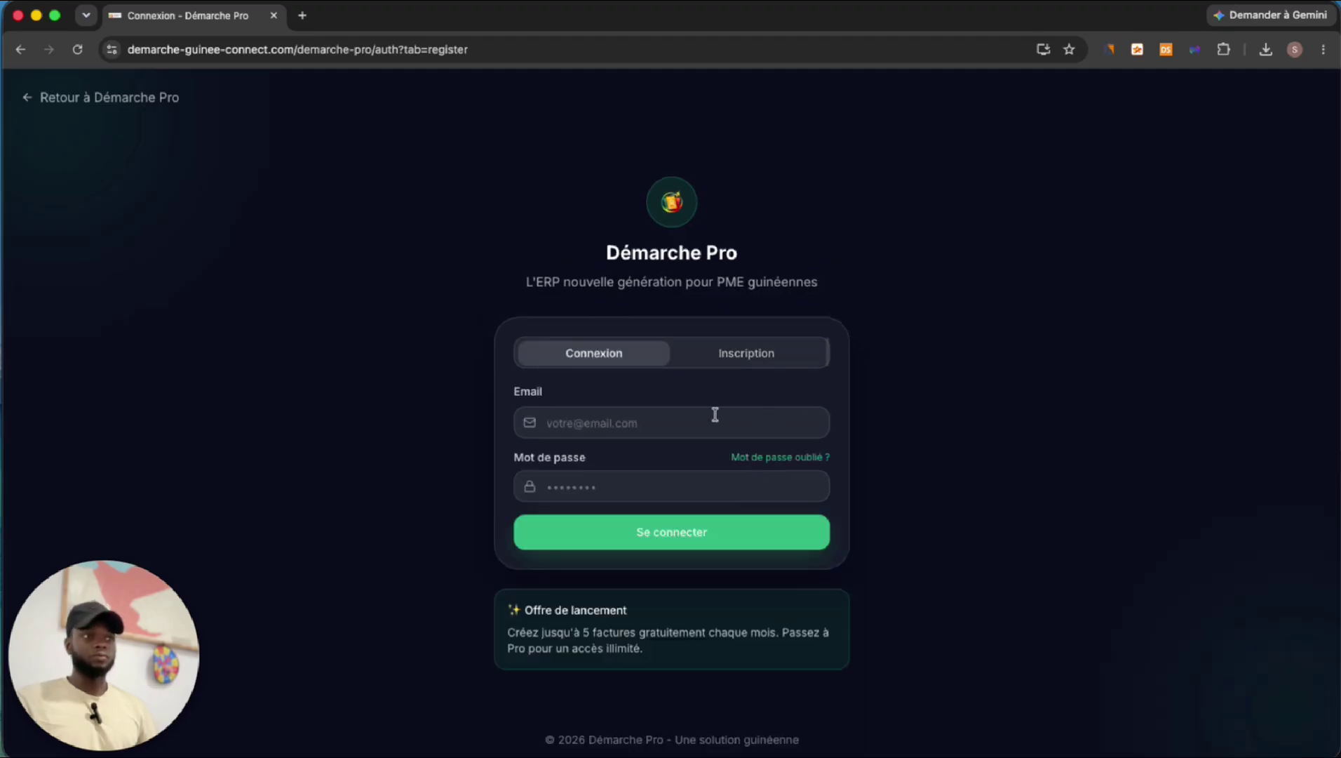
left_click(598, 422)
type("c")
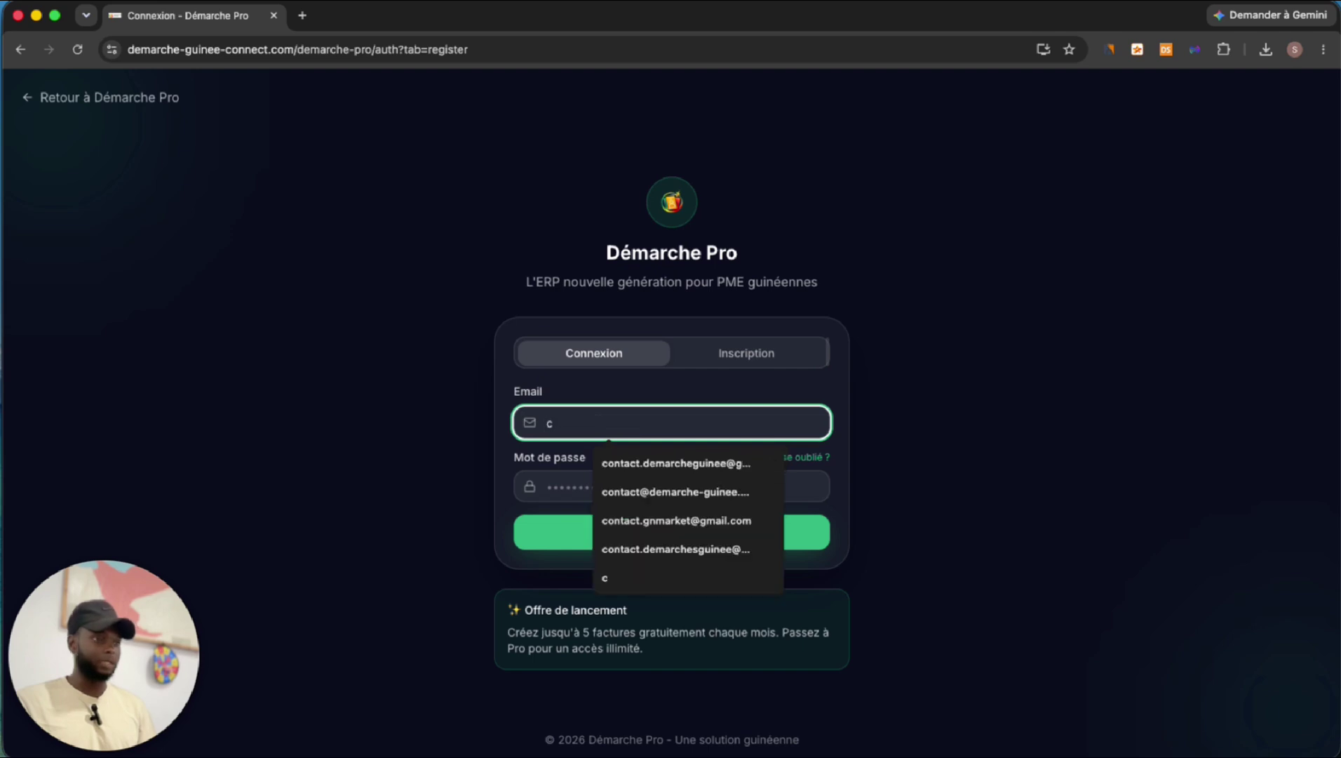
left_click(646, 531)
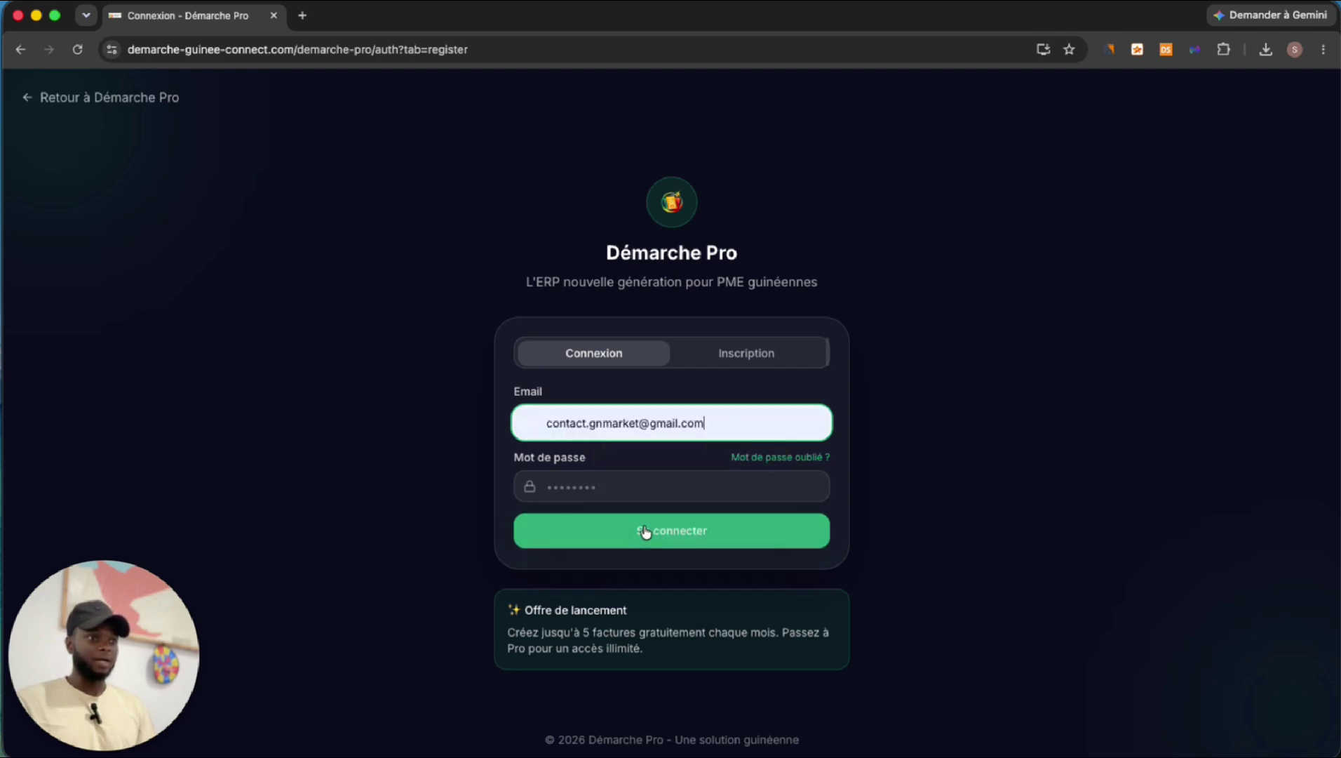
left_click(616, 486)
type("p")
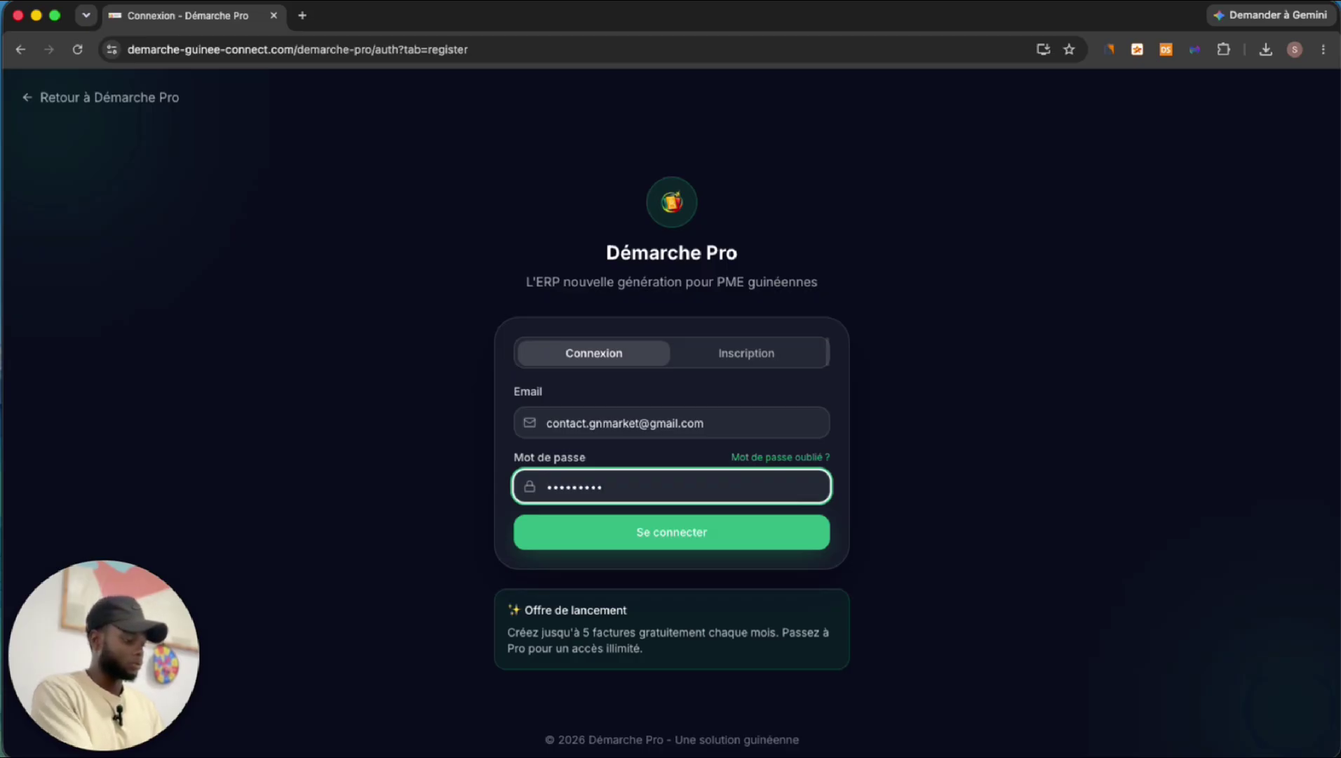
left_click(672, 537)
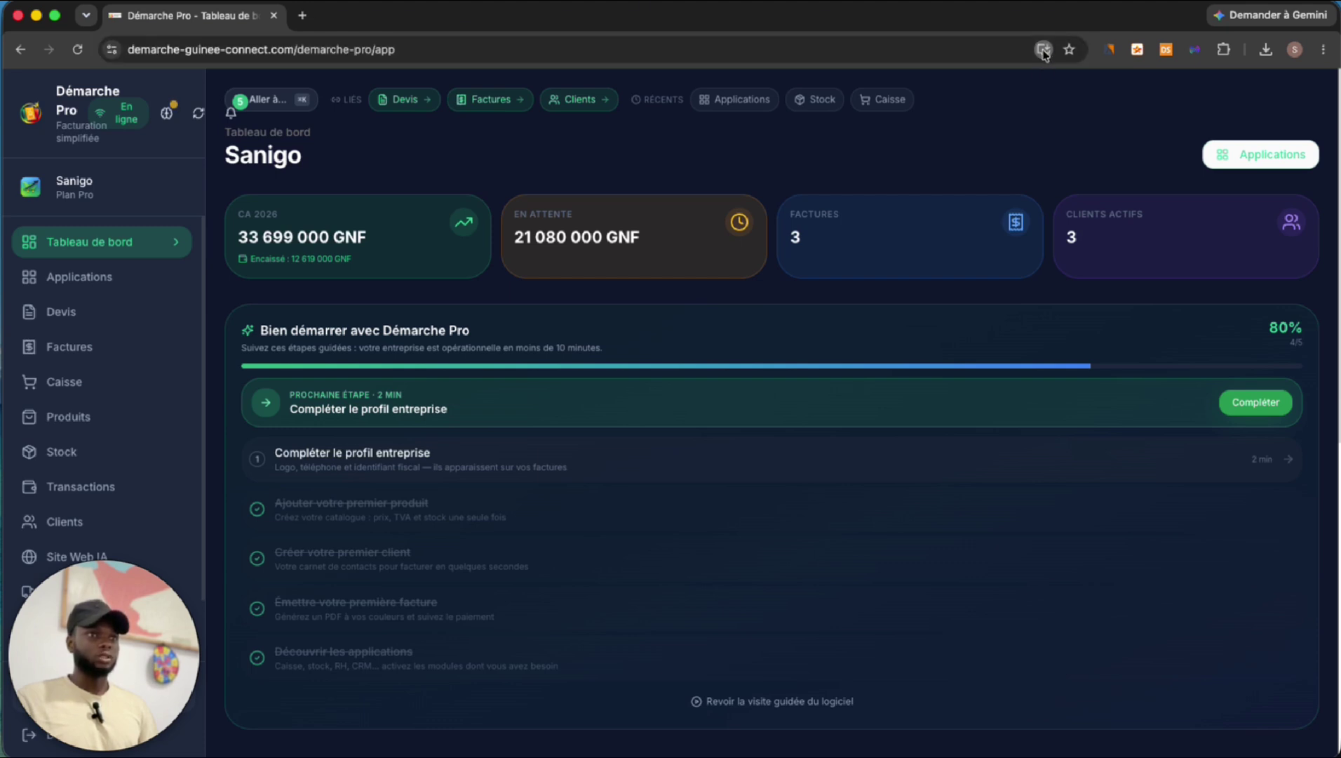
Install the Démarche Guinée web app on the computer through the browser
scroll(78, 390, "down", 1)
scroll(79, 389, "down", 2)
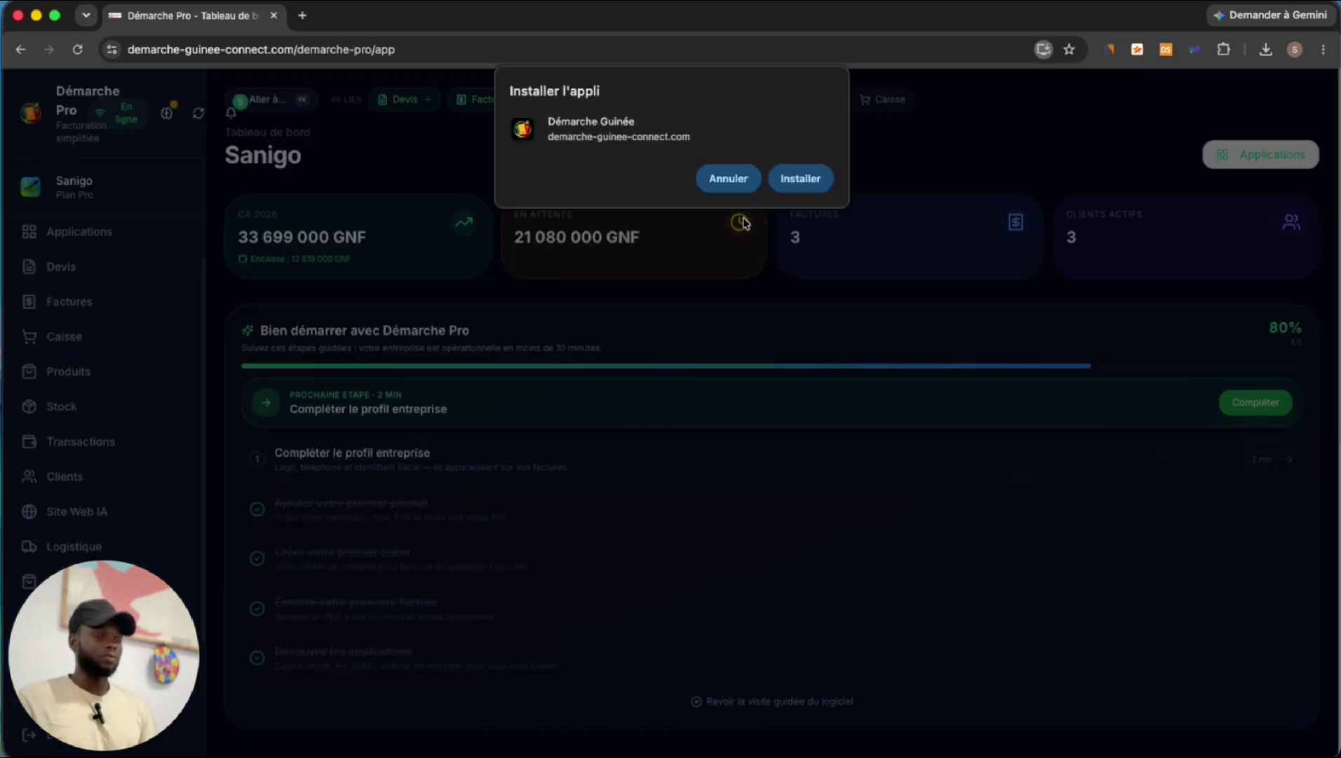
left_click(800, 178)
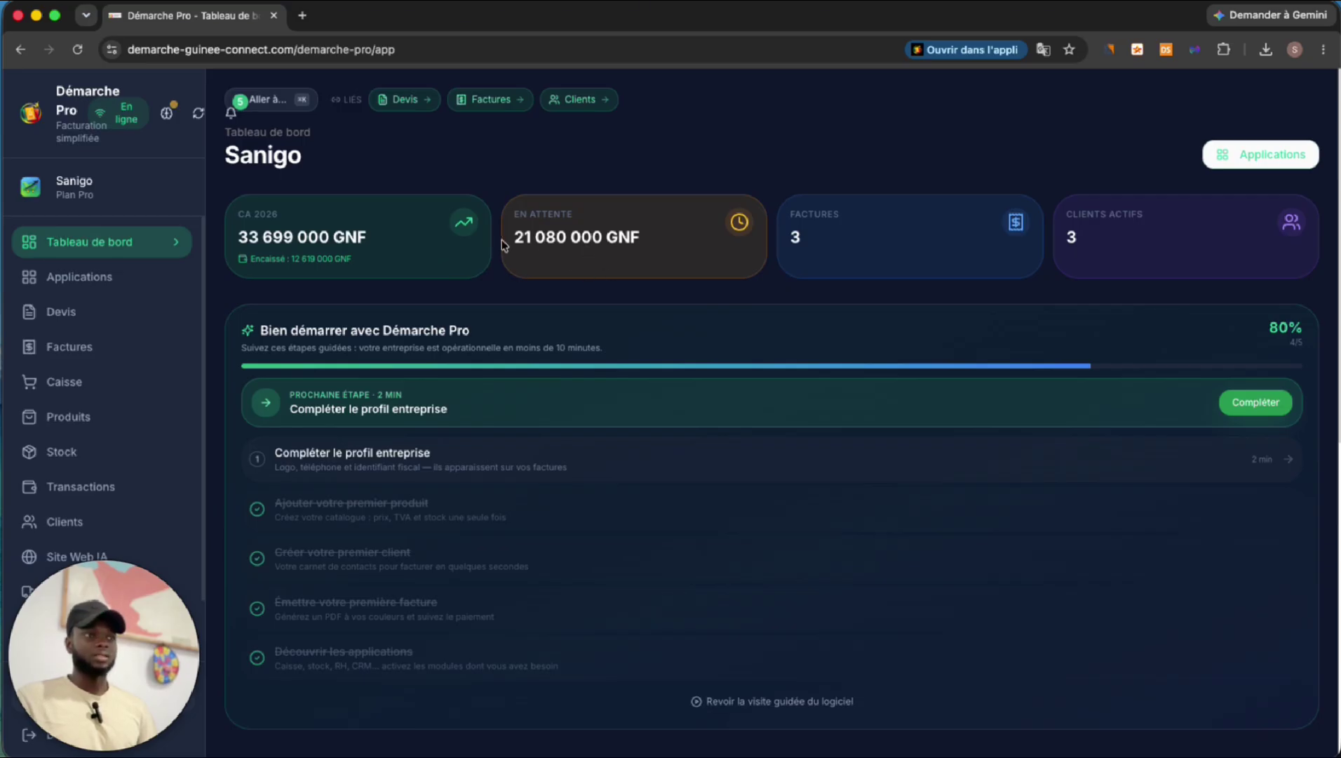
Review the dashboard's key figures and open the getting-started step "Compléter le profil entreprise"
left_click_drag(502, 239, 656, 241)
left_click(660, 242)
scroll(572, 332, "down", 1)
scroll(572, 332, "down", 2)
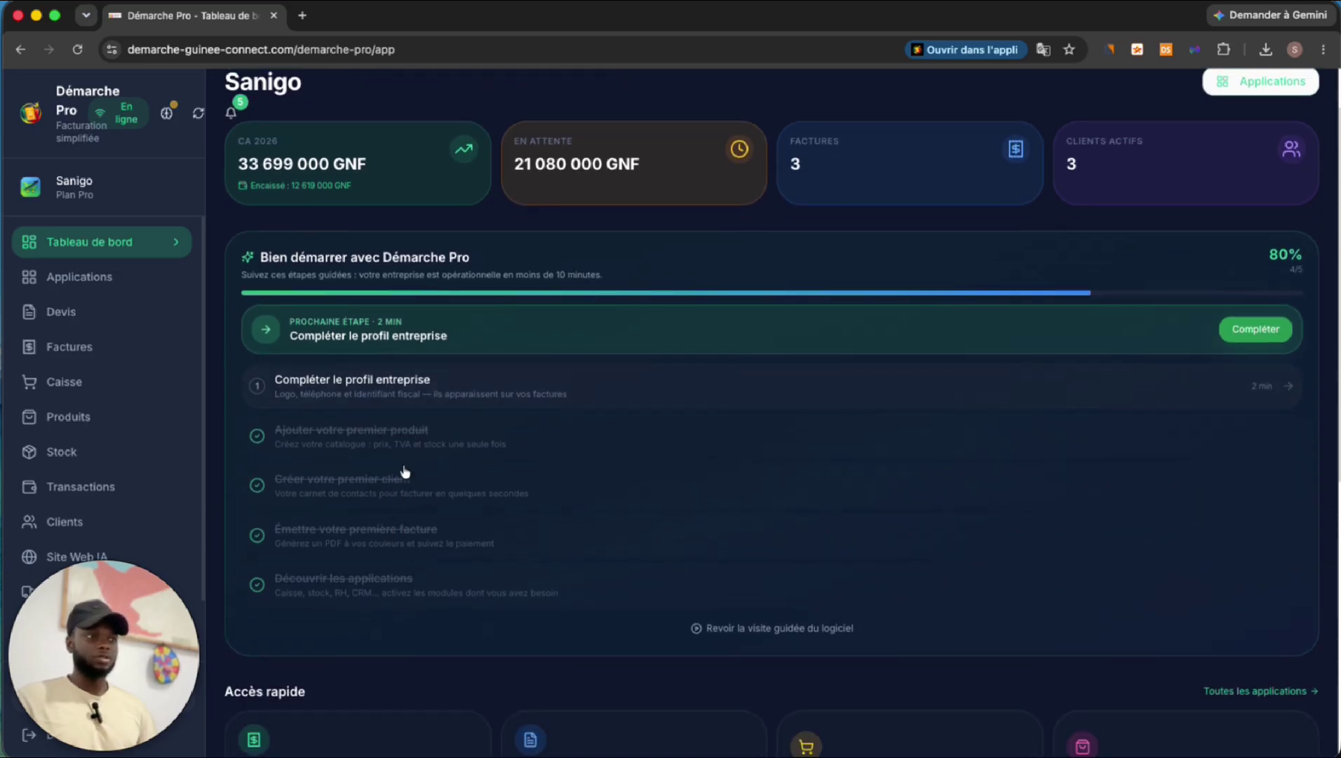
left_click(429, 392)
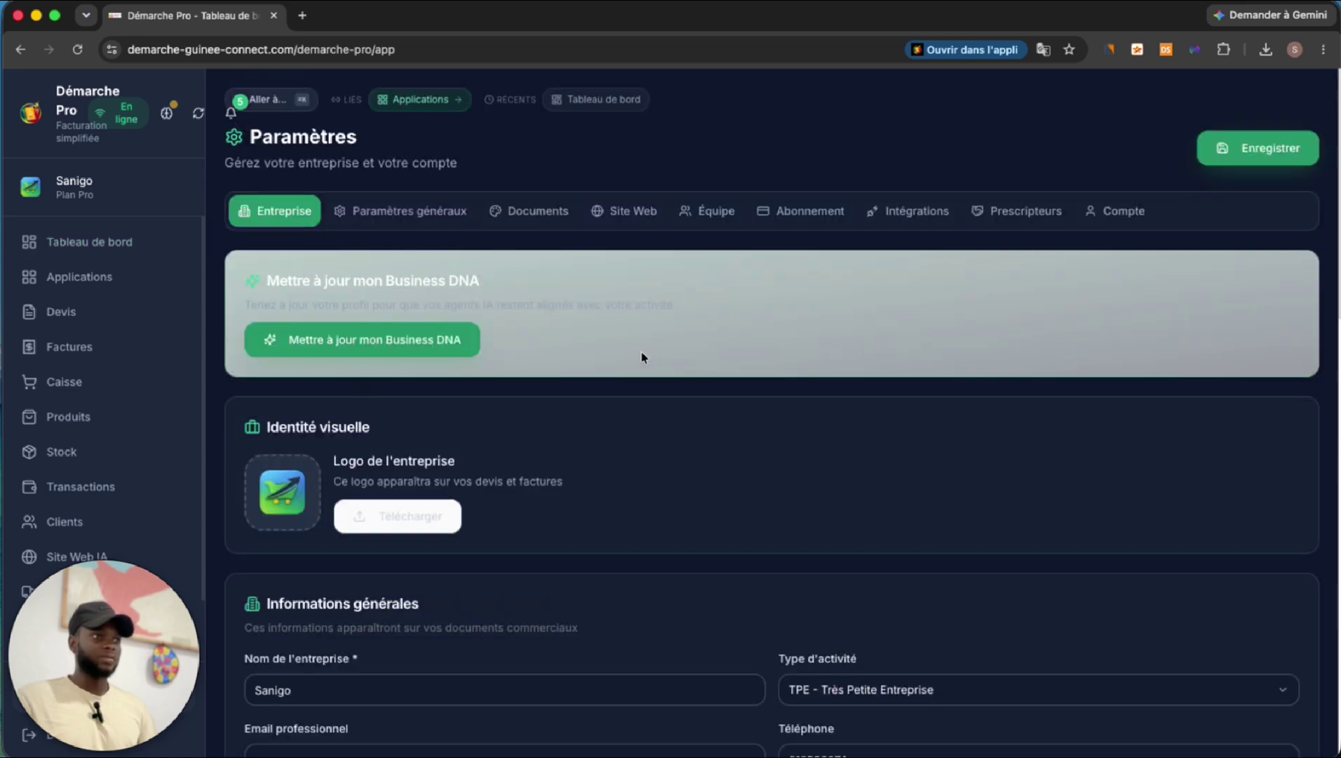
Examine the company settings: logo, general, legal and bank information, and the "Profil entreprise & IA" section
scroll(524, 464, "down", 2)
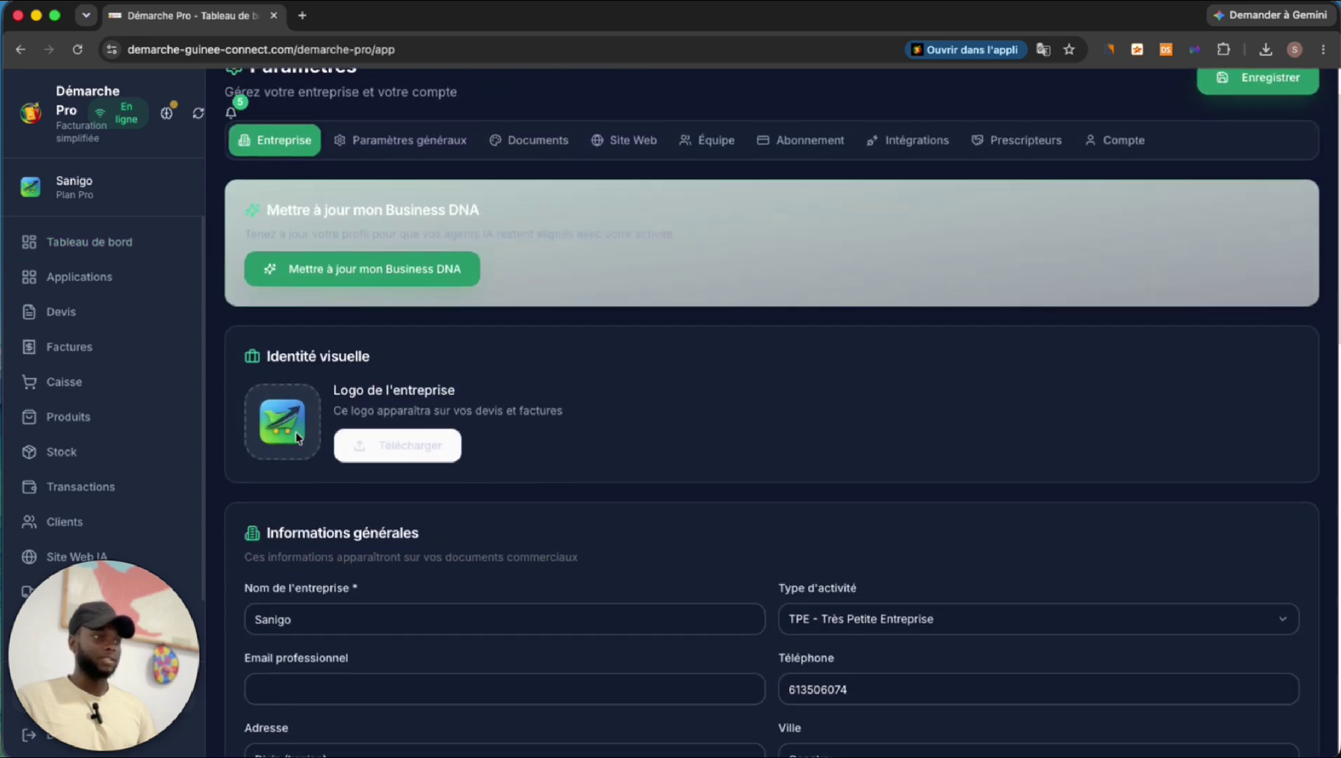
scroll(348, 452, "down", 5)
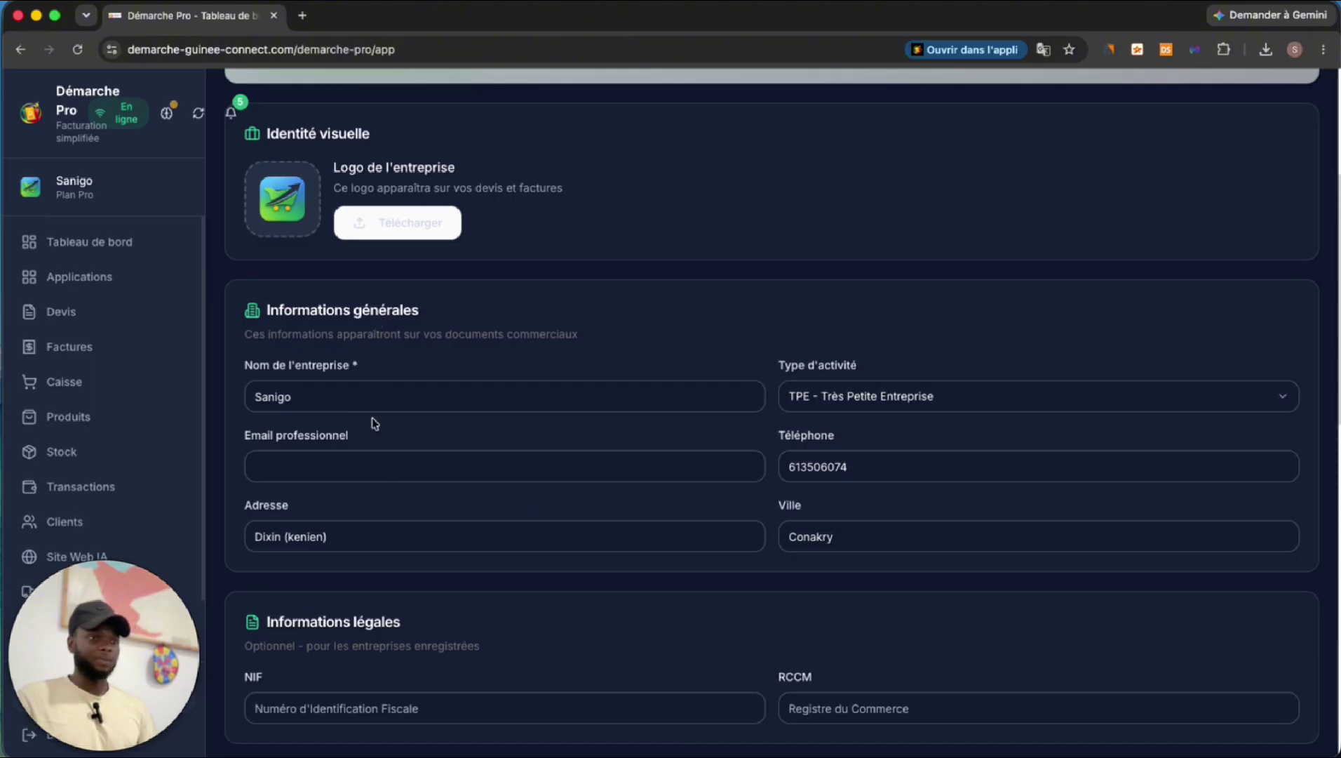
scroll(420, 456, "down", 1)
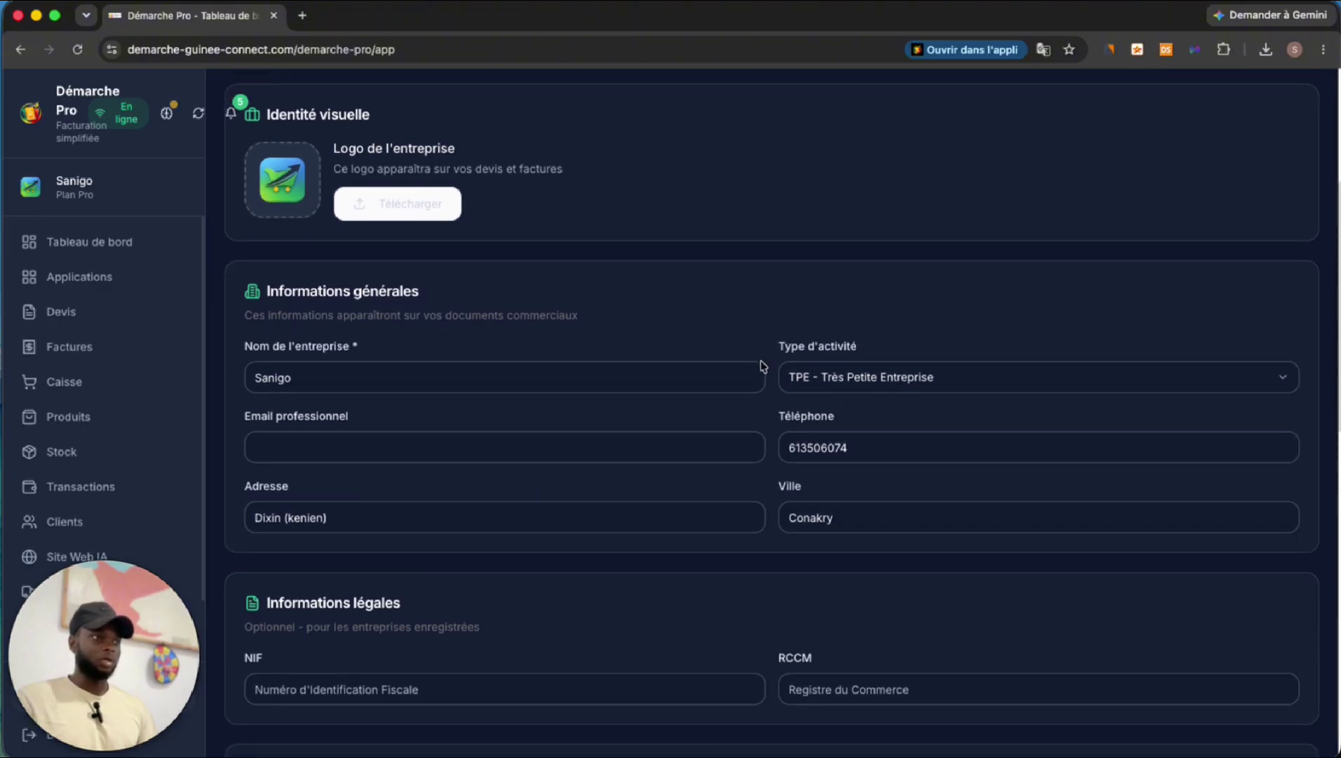
scroll(456, 428, "down", 2)
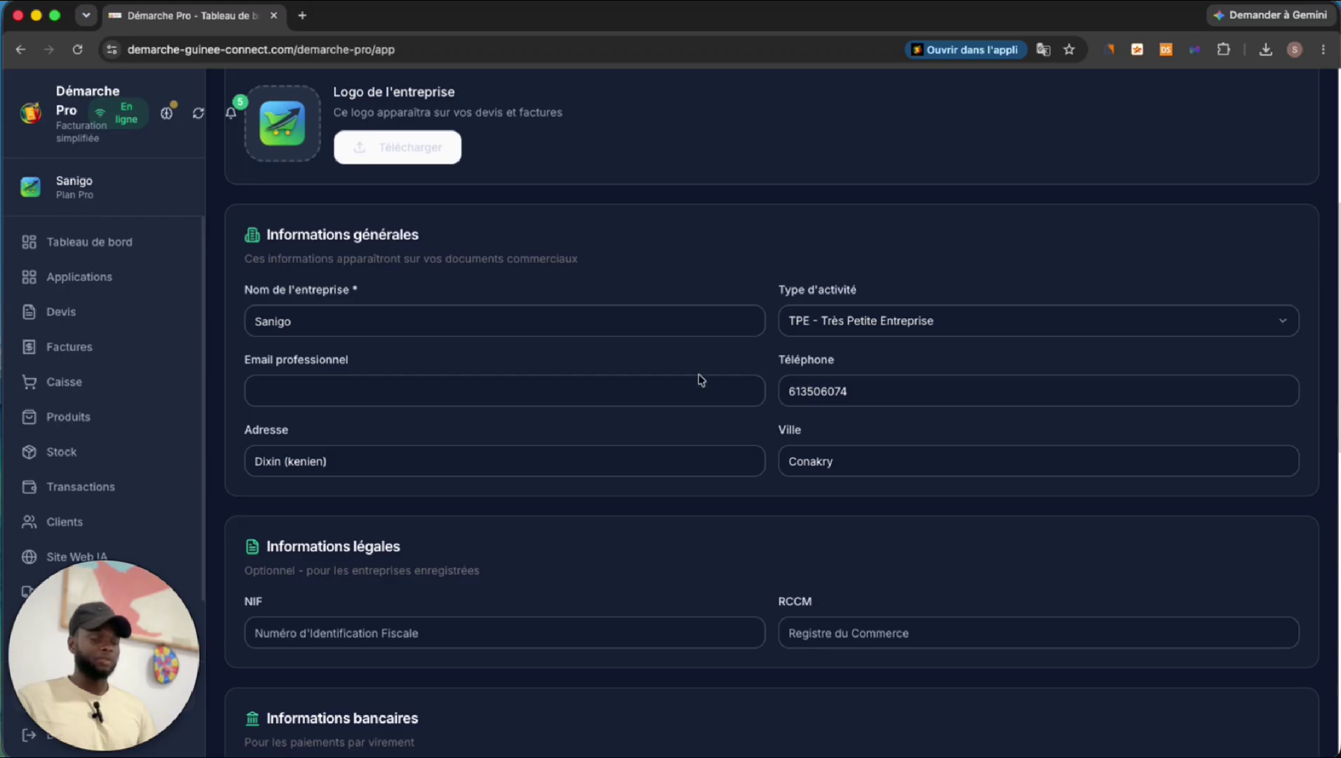
scroll(638, 374, "down", 1)
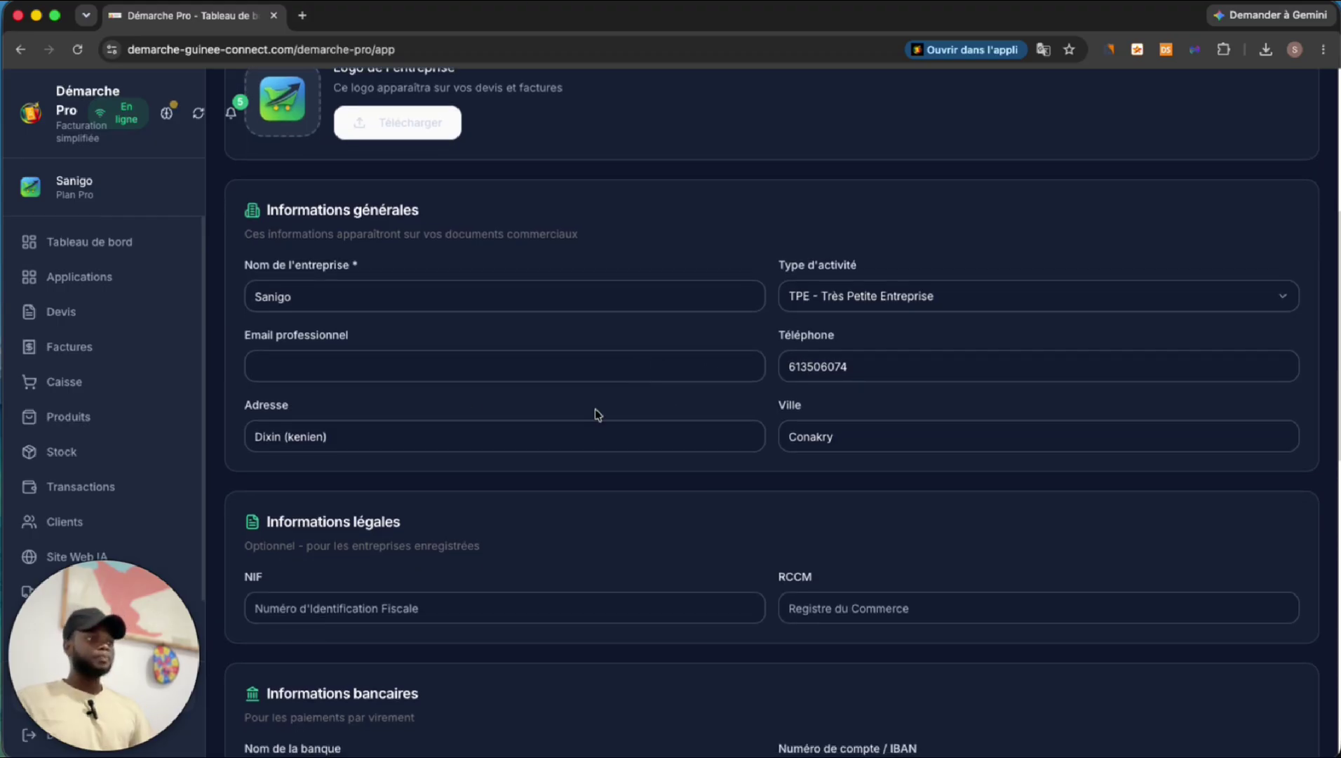
scroll(582, 417, "down", 6)
scroll(629, 407, "down", 10)
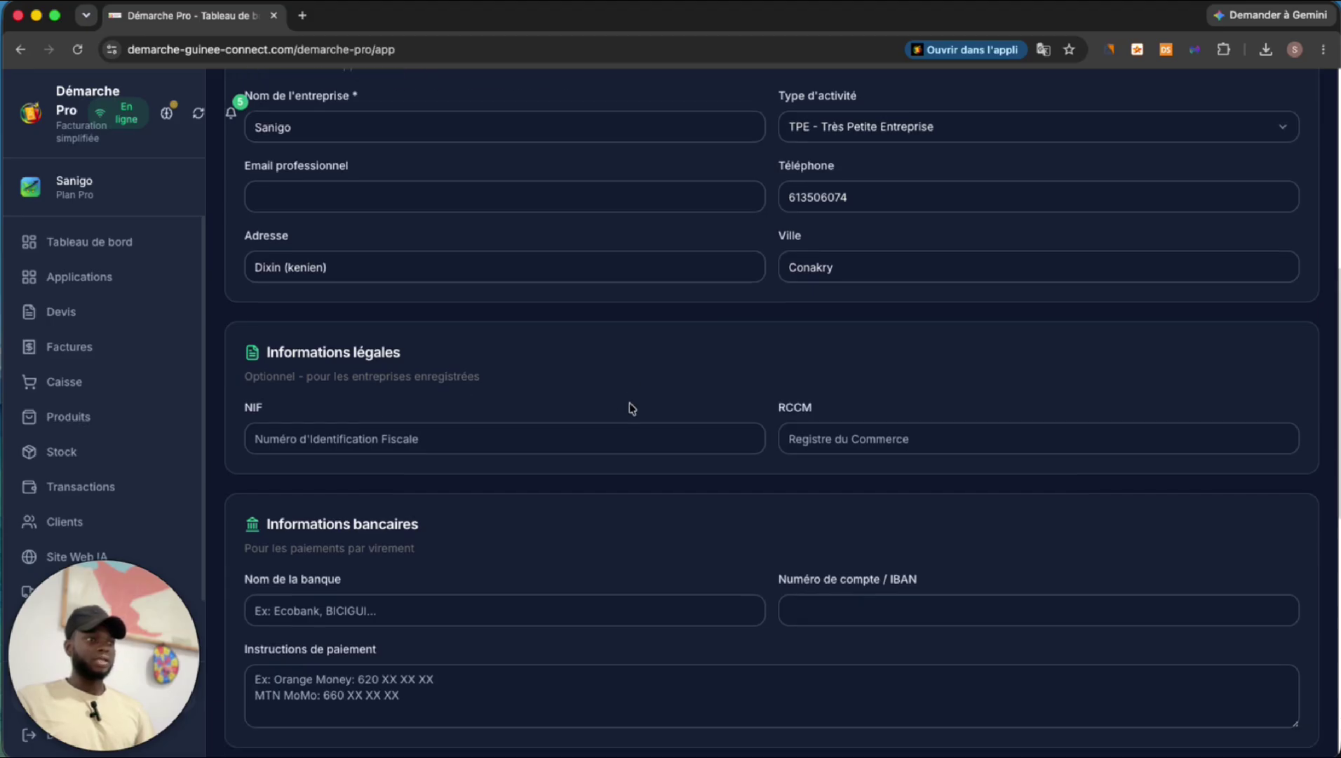
scroll(479, 459, "down", 8)
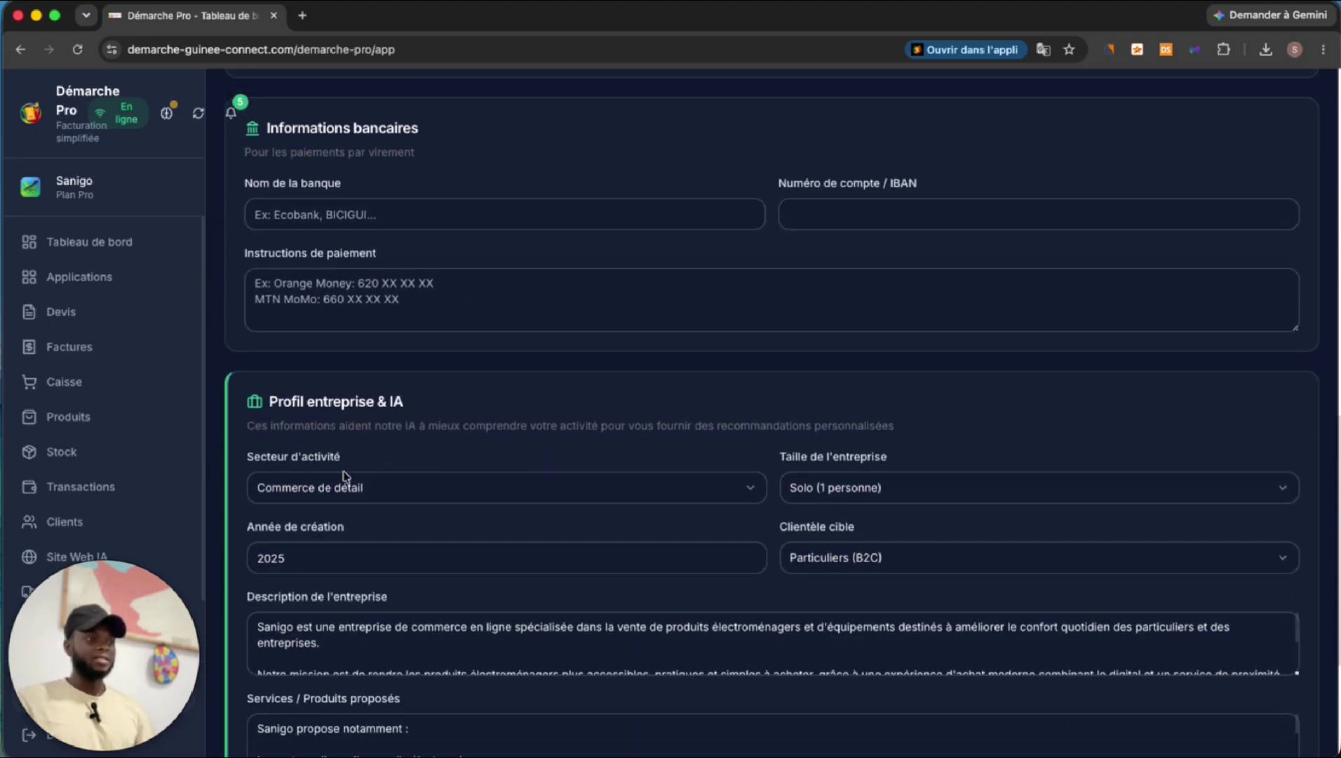
scroll(524, 489, "down", 11)
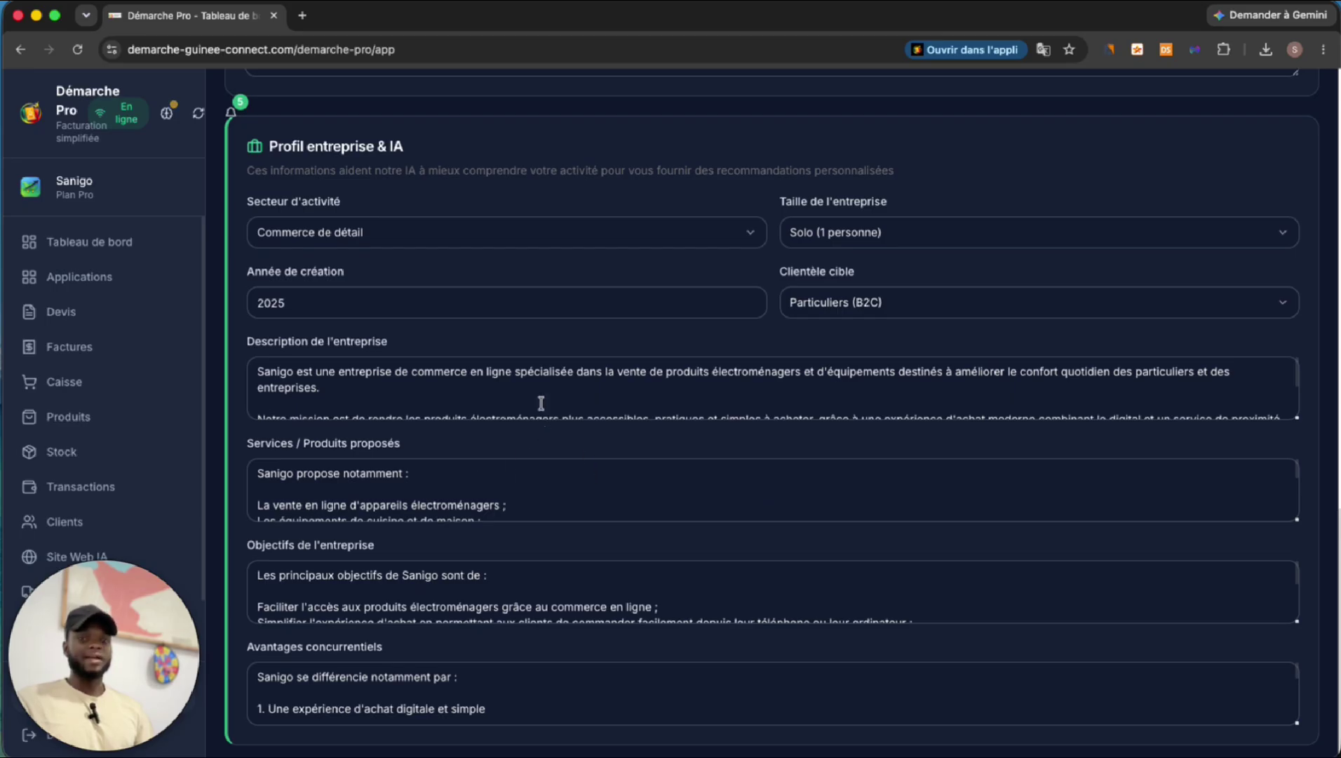
scroll(439, 353, "up", 1)
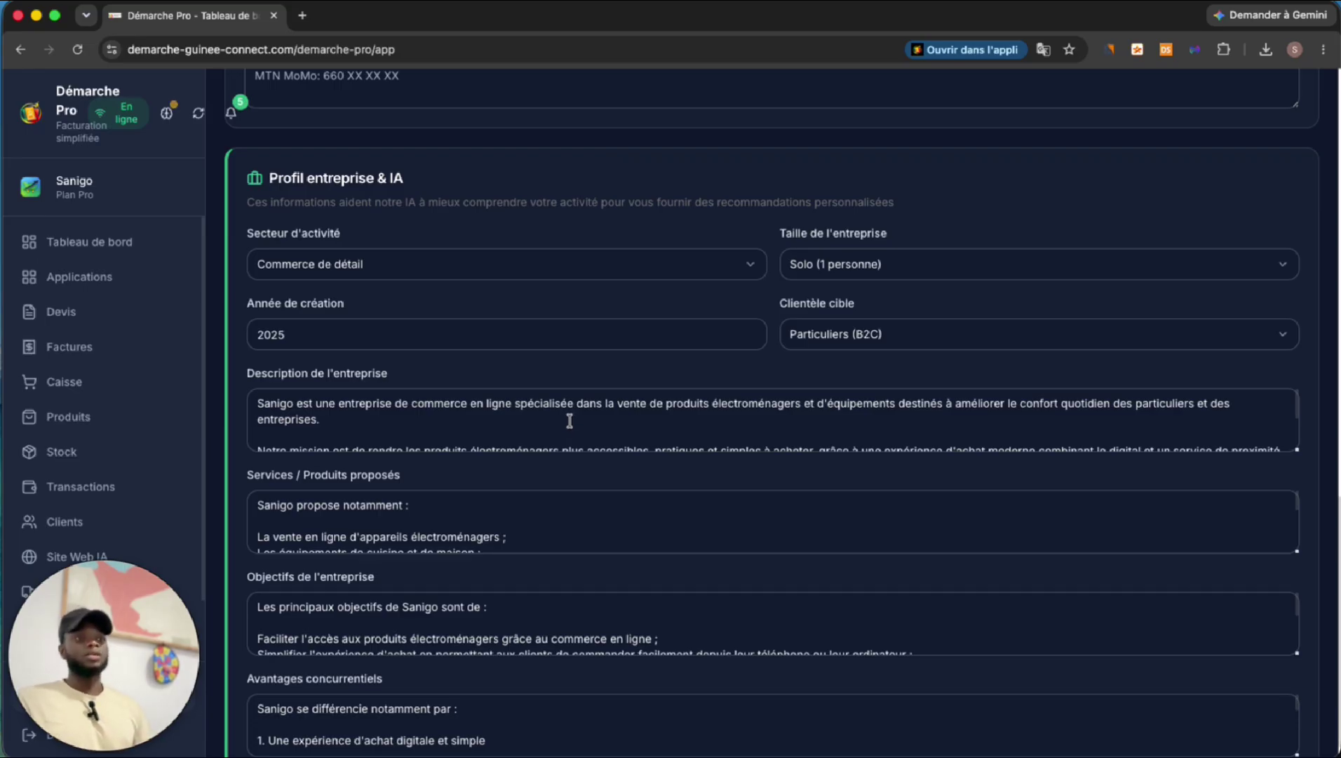
scroll(618, 385, "up", 1)
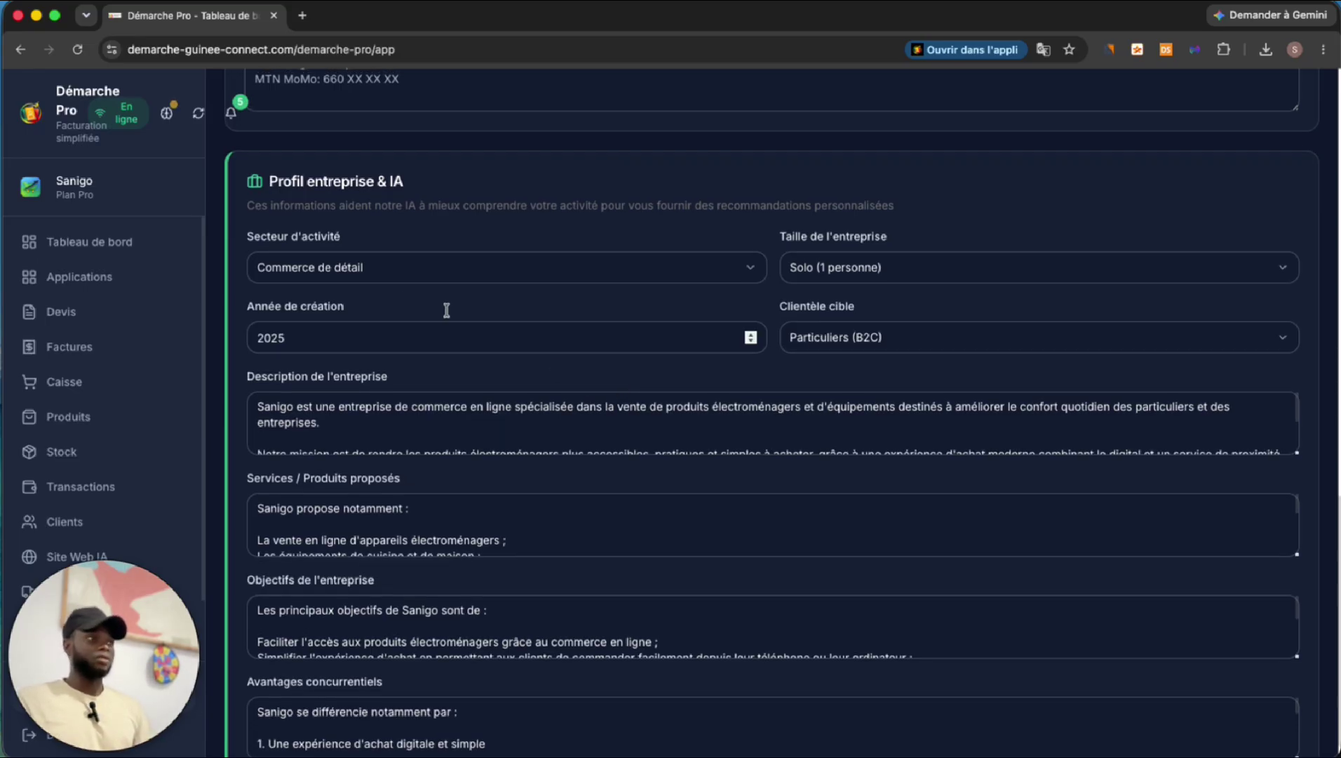
scroll(381, 288, "up", 15)
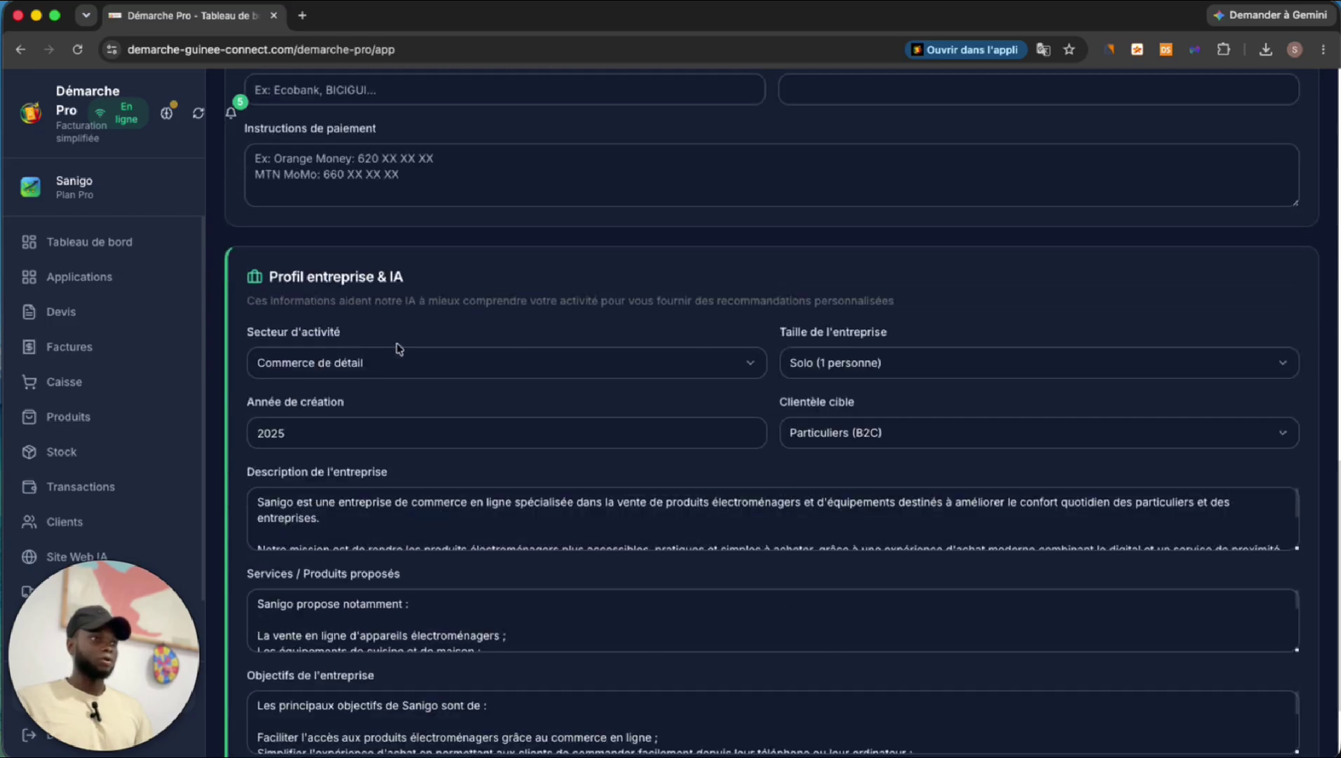
Open the product catalogue from the dashboard's "Ajouter votre premier produit" step and view the bulk import options
left_click(110, 244)
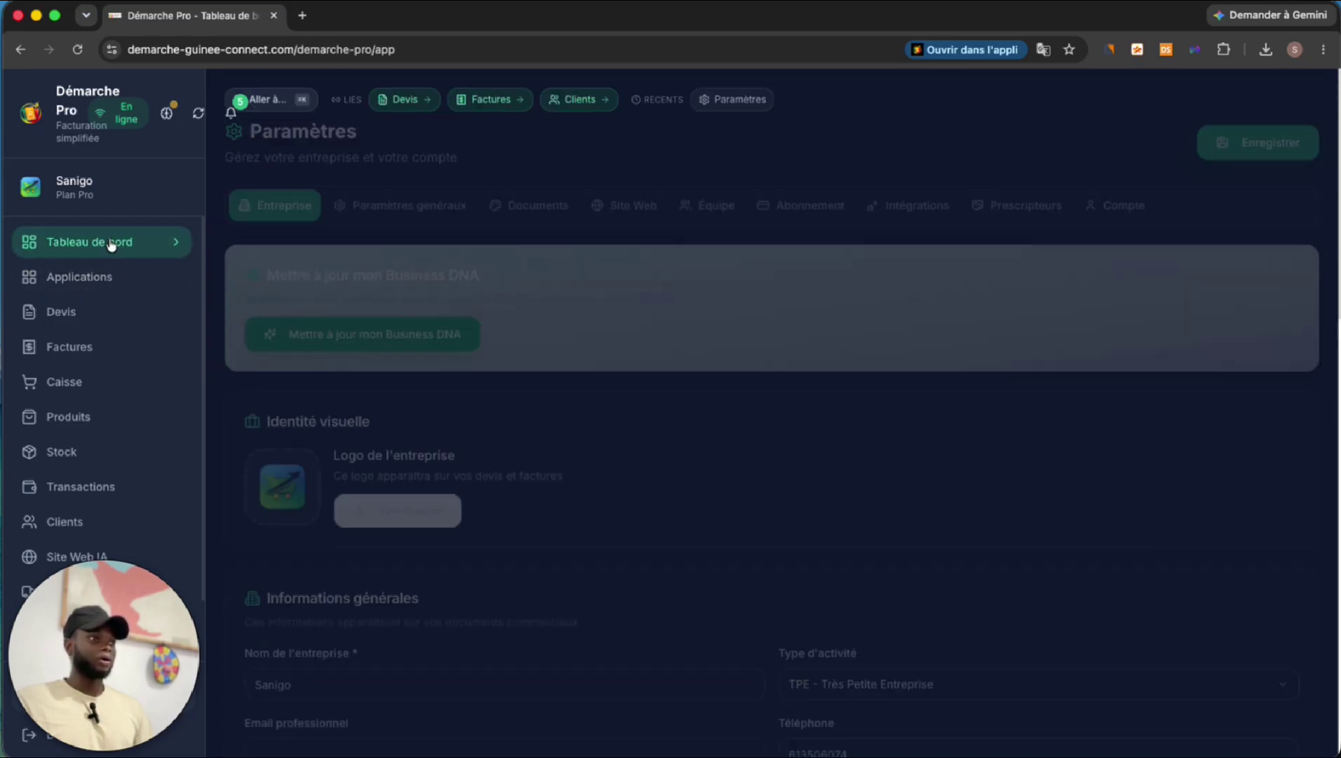
scroll(523, 467, "down", 1)
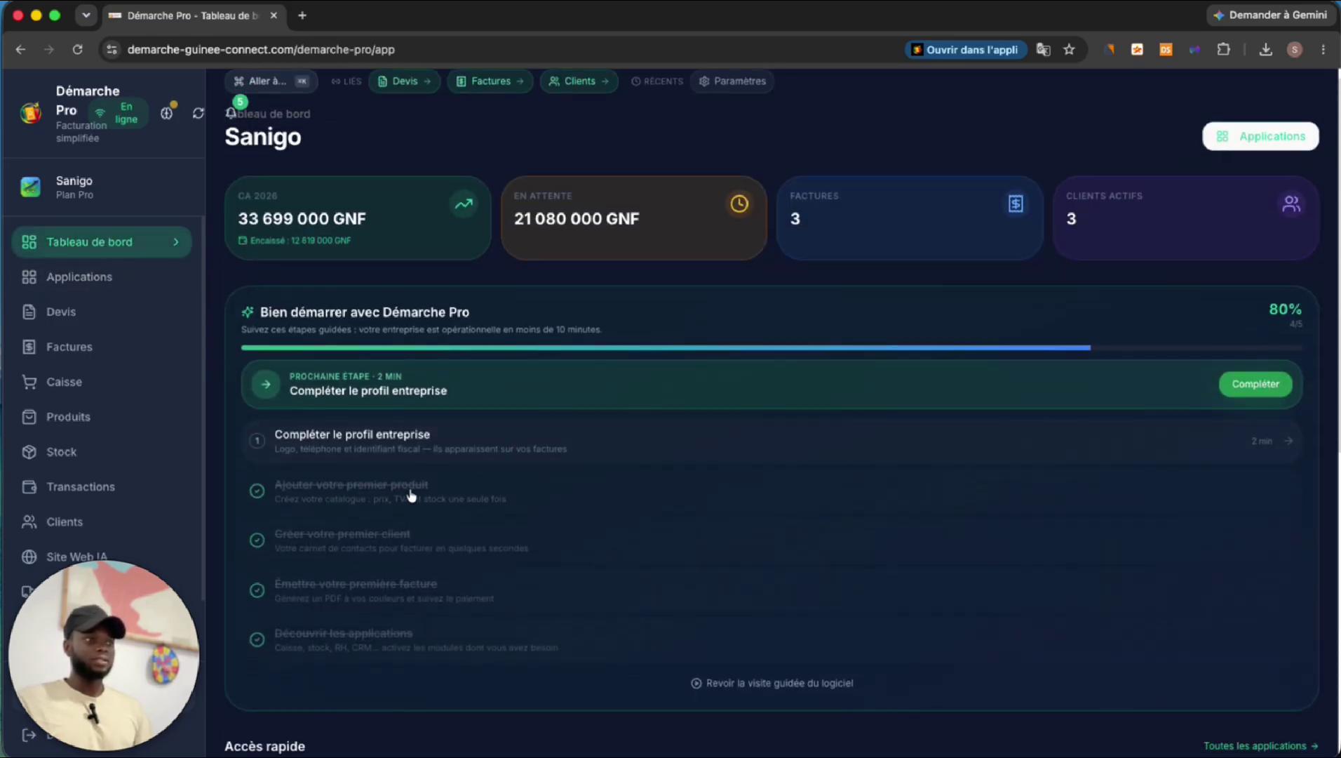
left_click(355, 487)
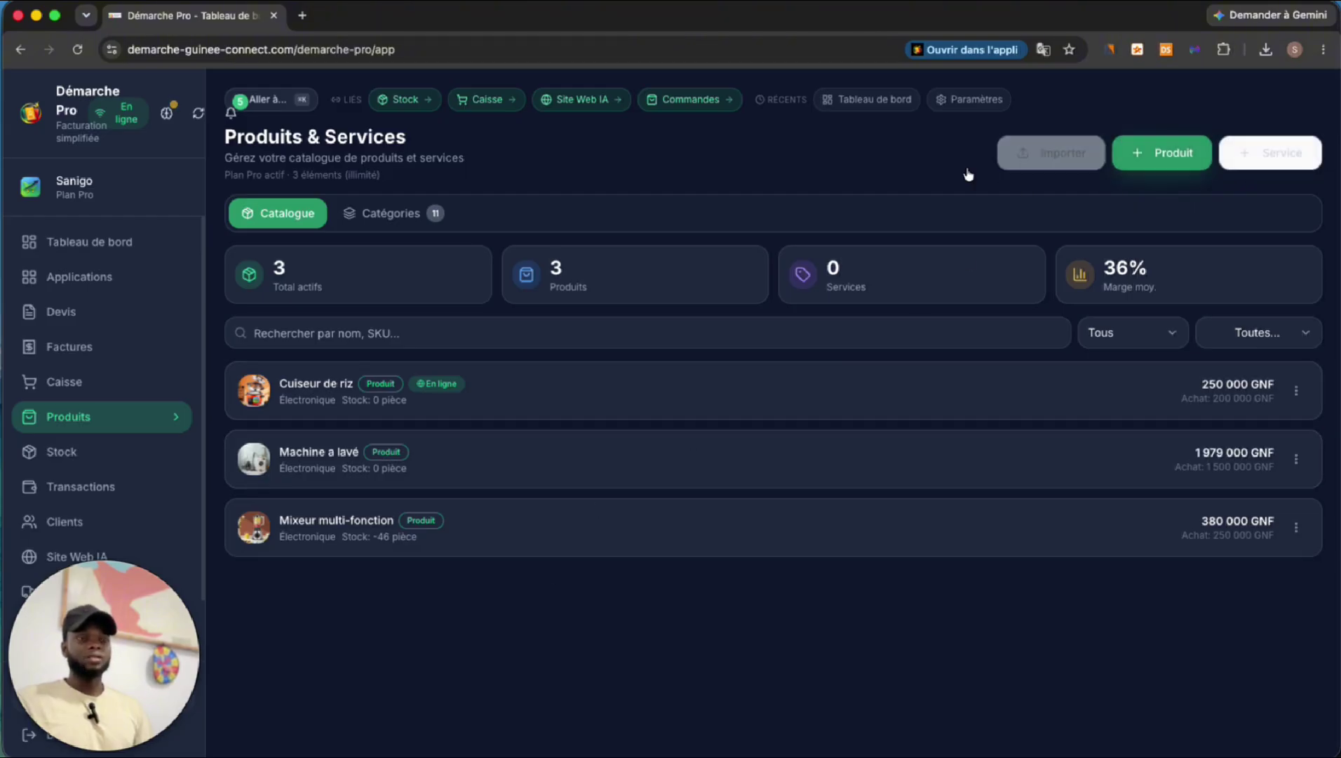
left_click(1031, 157)
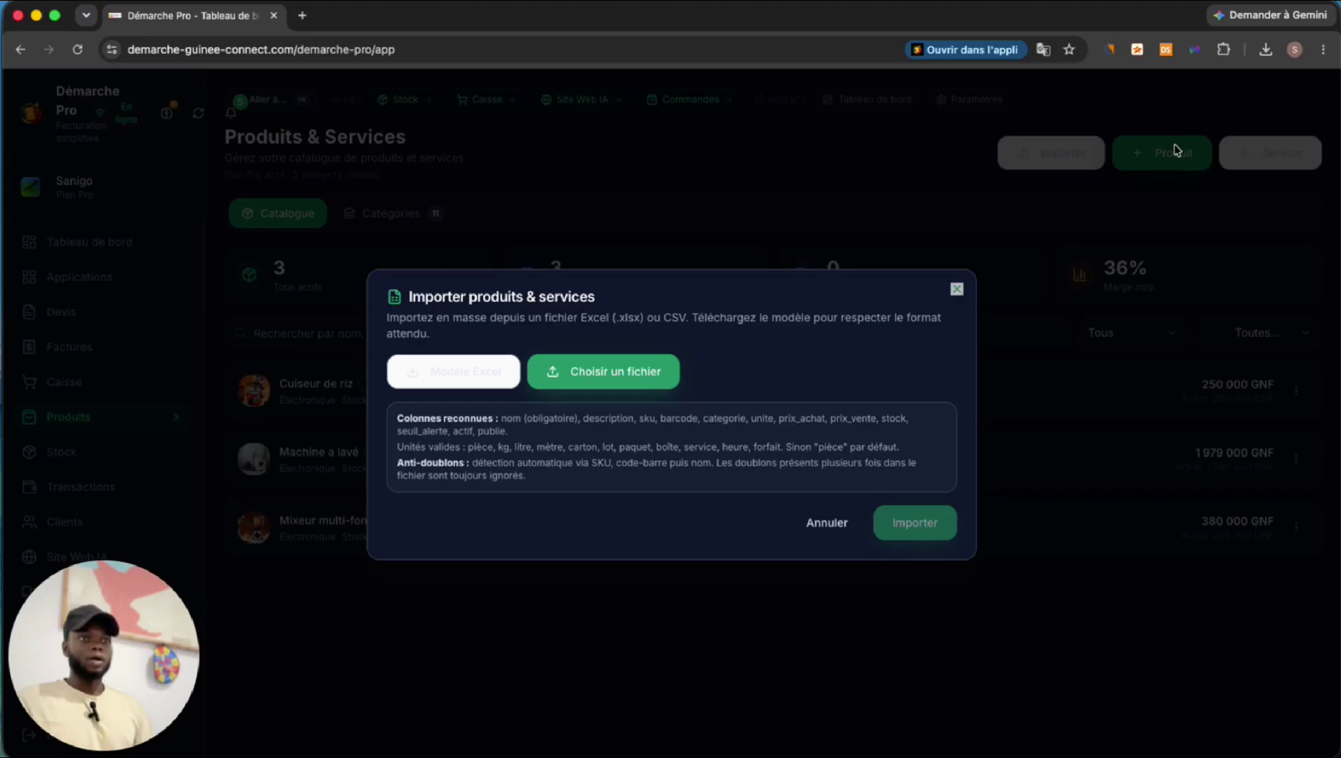
left_click(957, 289)
Start a new product named "Mixeur simple" and assign it to the Électronique category
left_click(1148, 153)
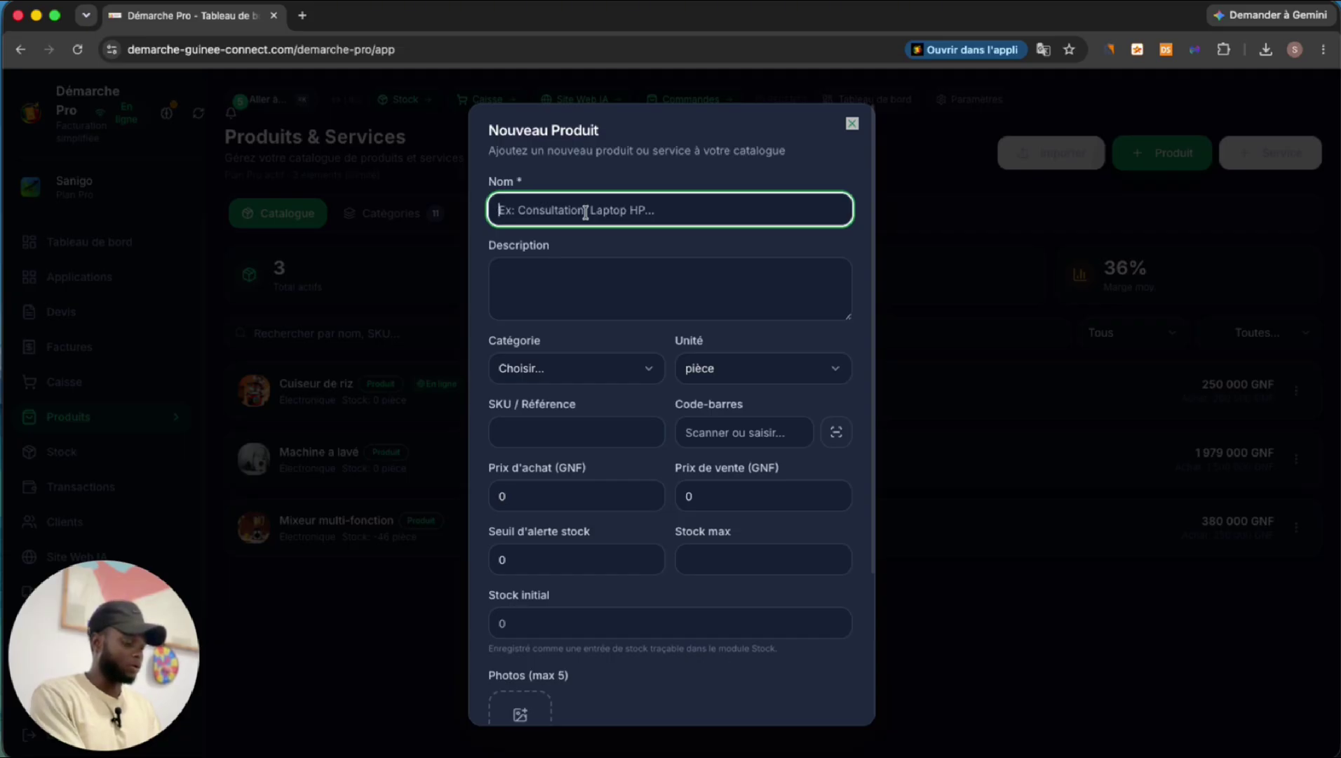
type("Mixeur simple")
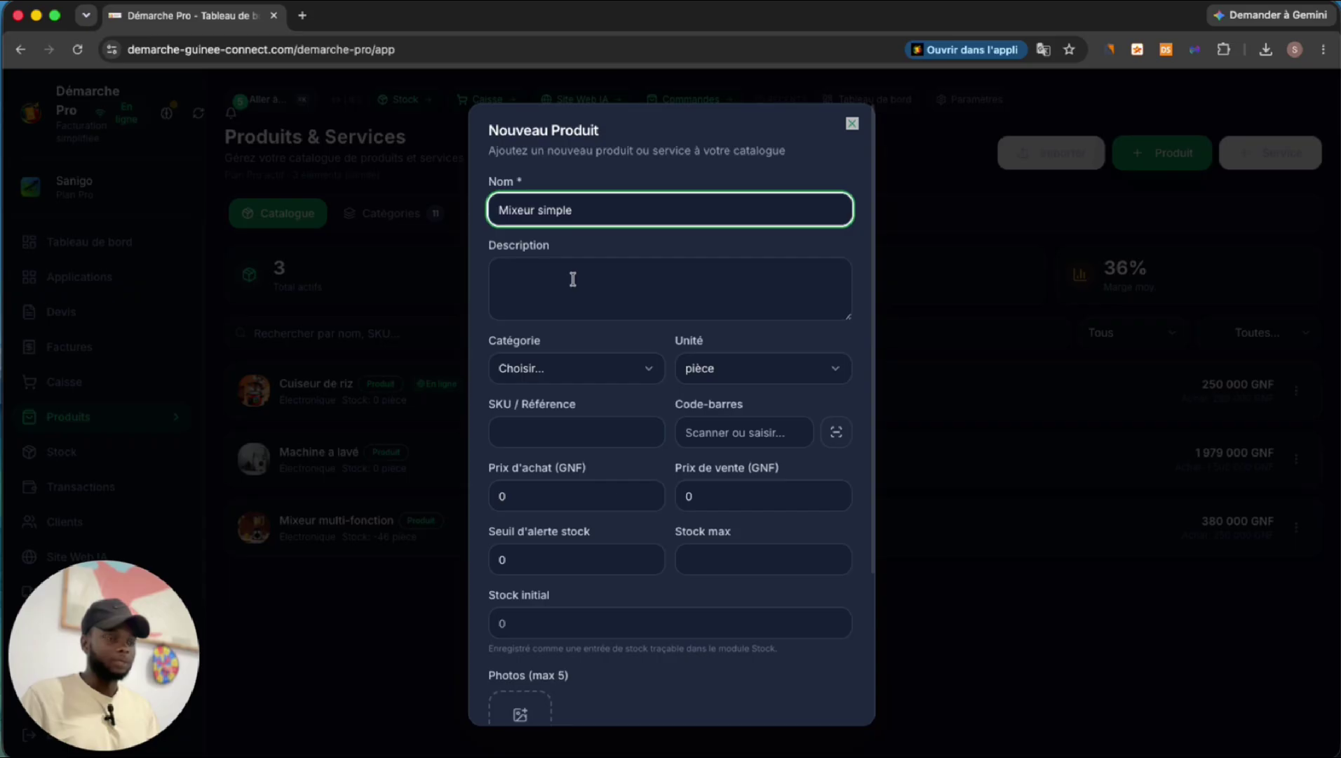
left_click(569, 281)
scroll(566, 292, "down", 1)
left_click(568, 300)
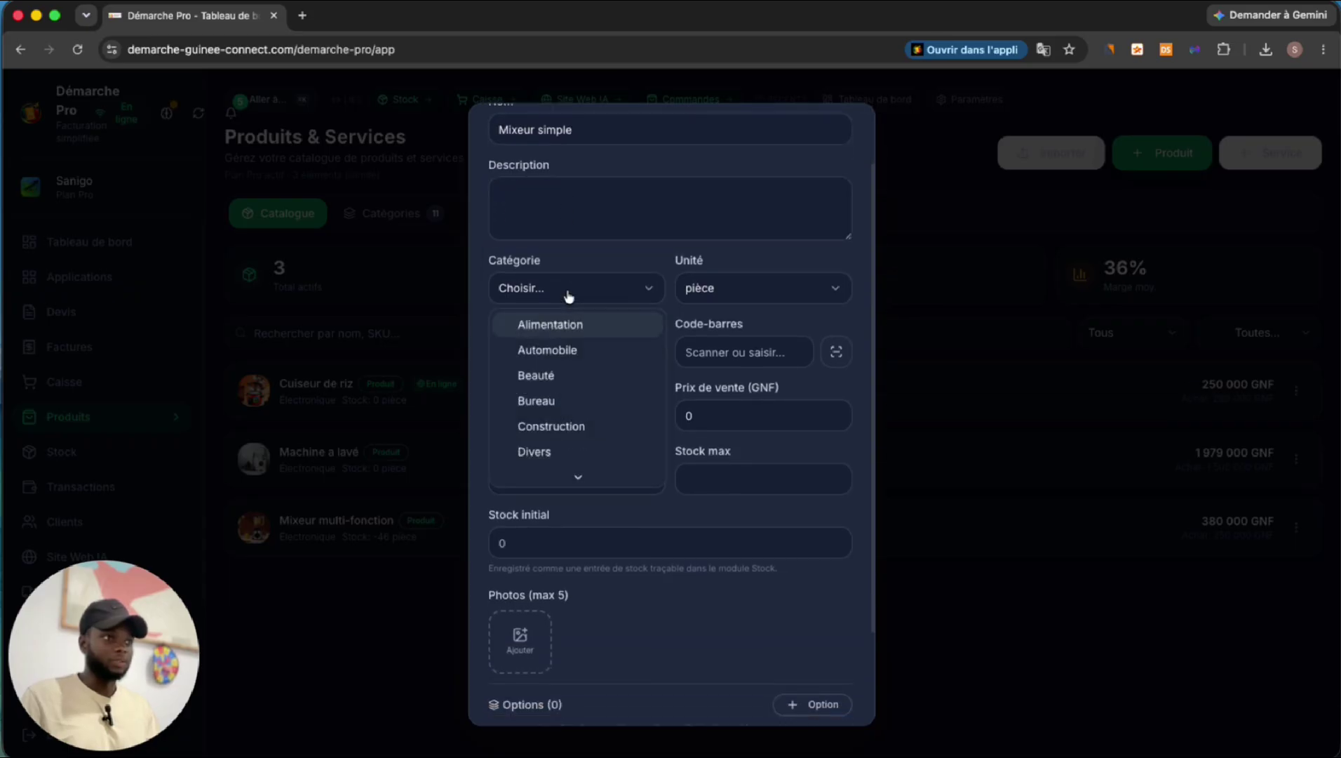
scroll(553, 398, "down", 3)
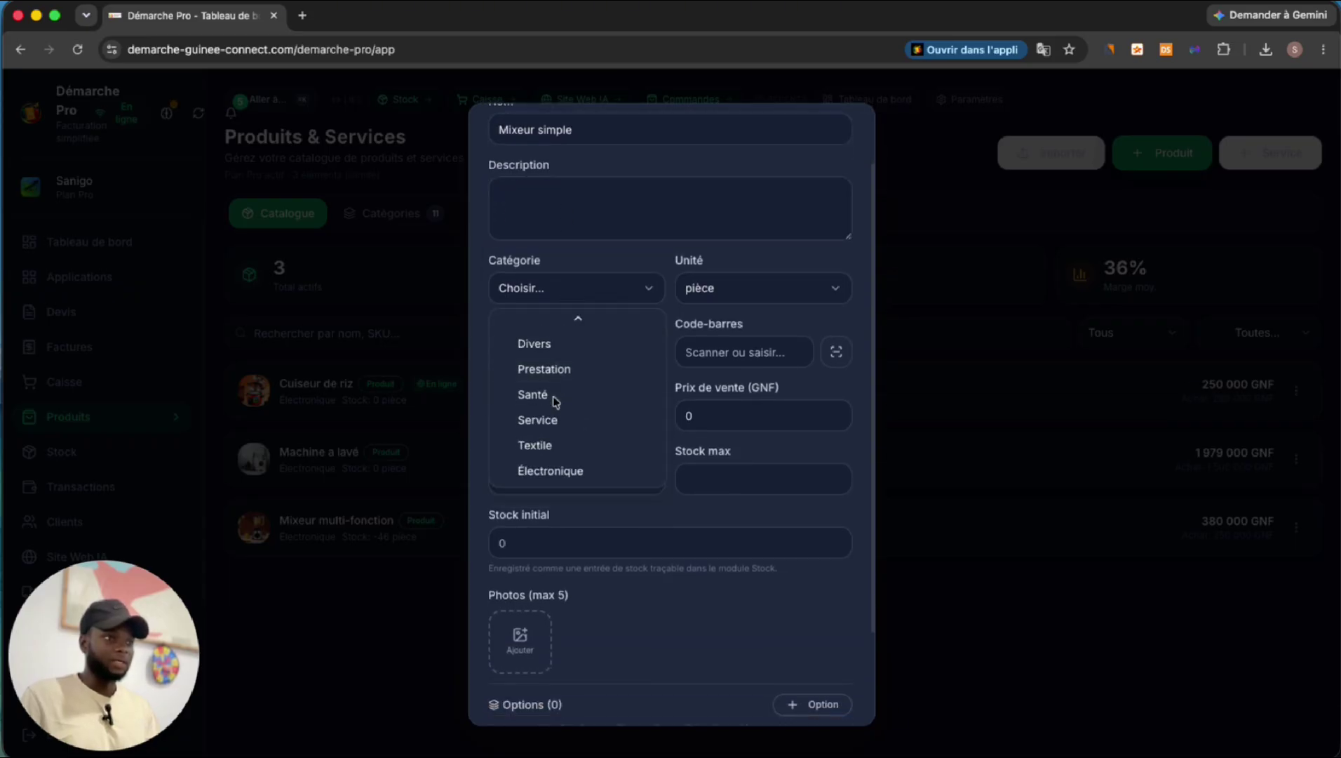
left_click(565, 472)
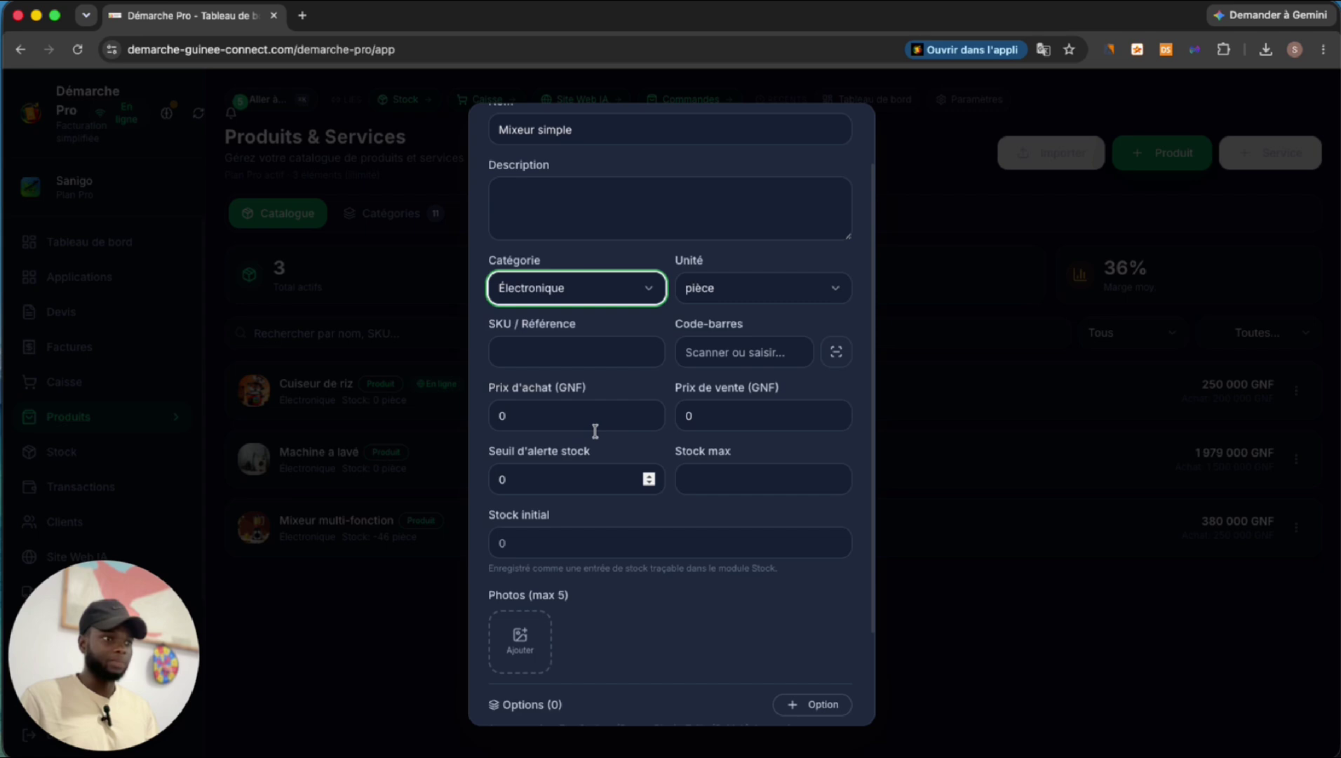
Review the available units and choose "pièce" for the product, leaving the SKU and barcode empty
left_click(749, 291)
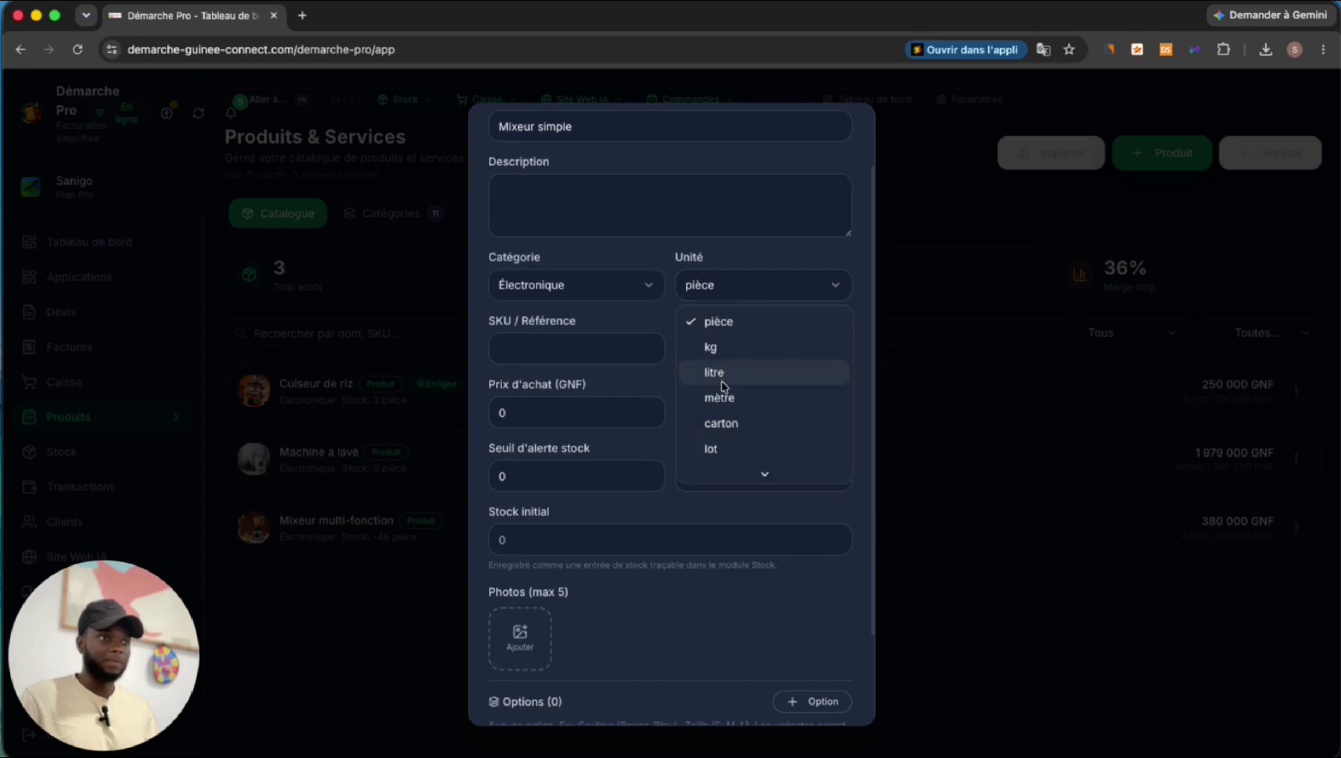
scroll(726, 386, "down", 3)
scroll(763, 427, "down", 1)
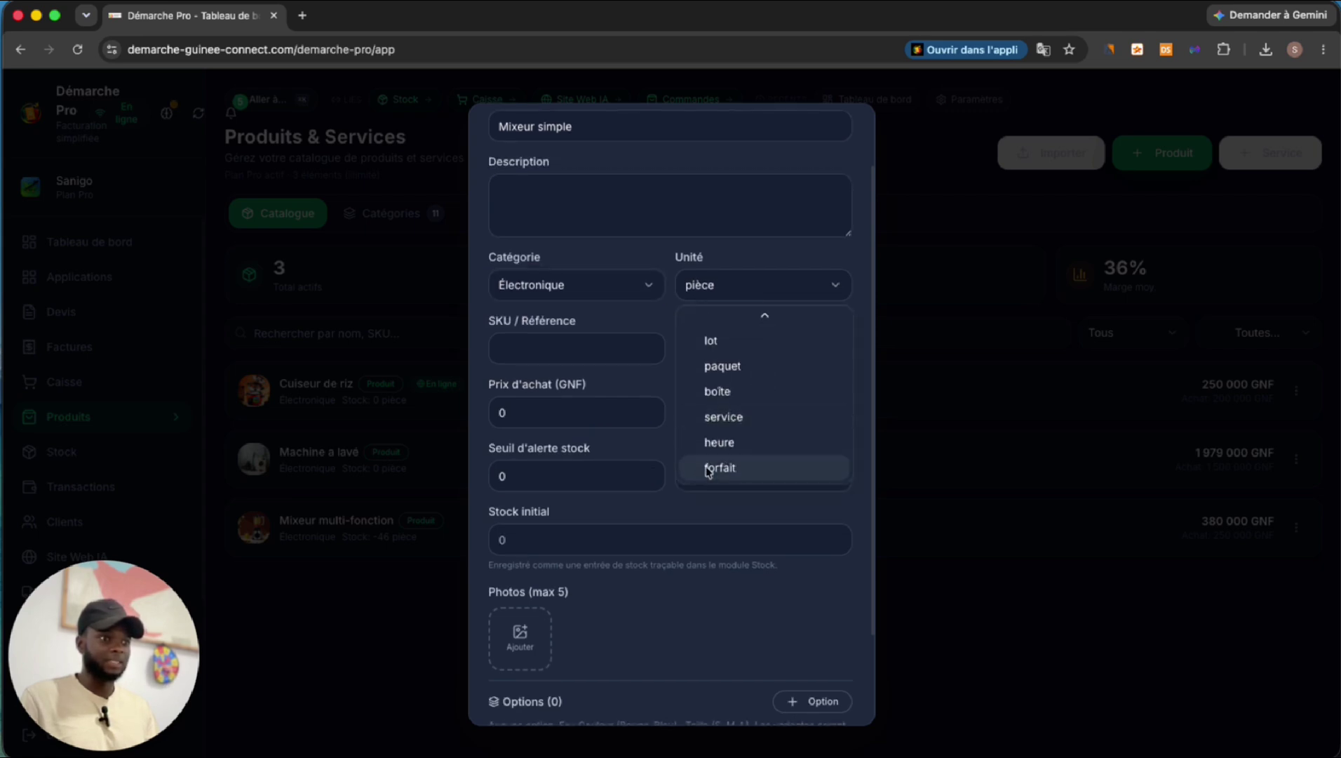
scroll(722, 393, "up", 4)
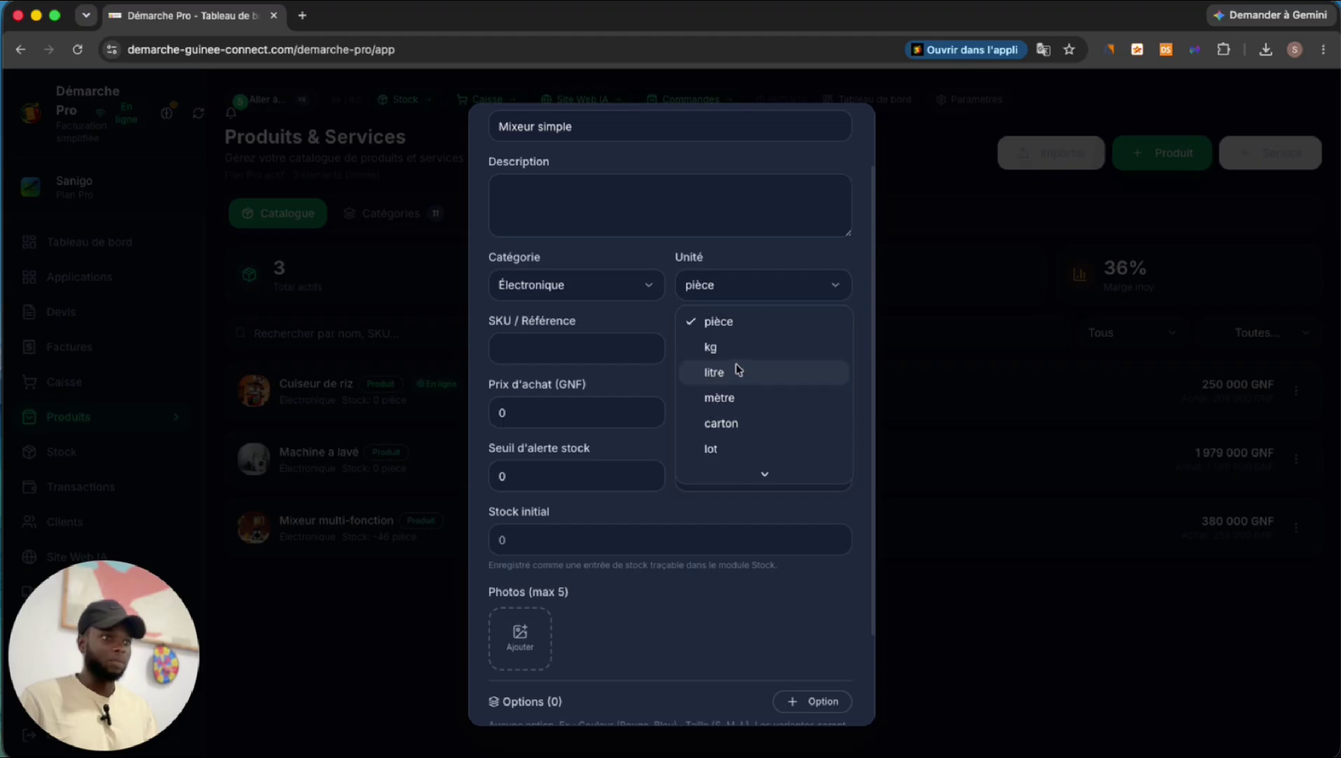
left_click(716, 322)
left_click(548, 342)
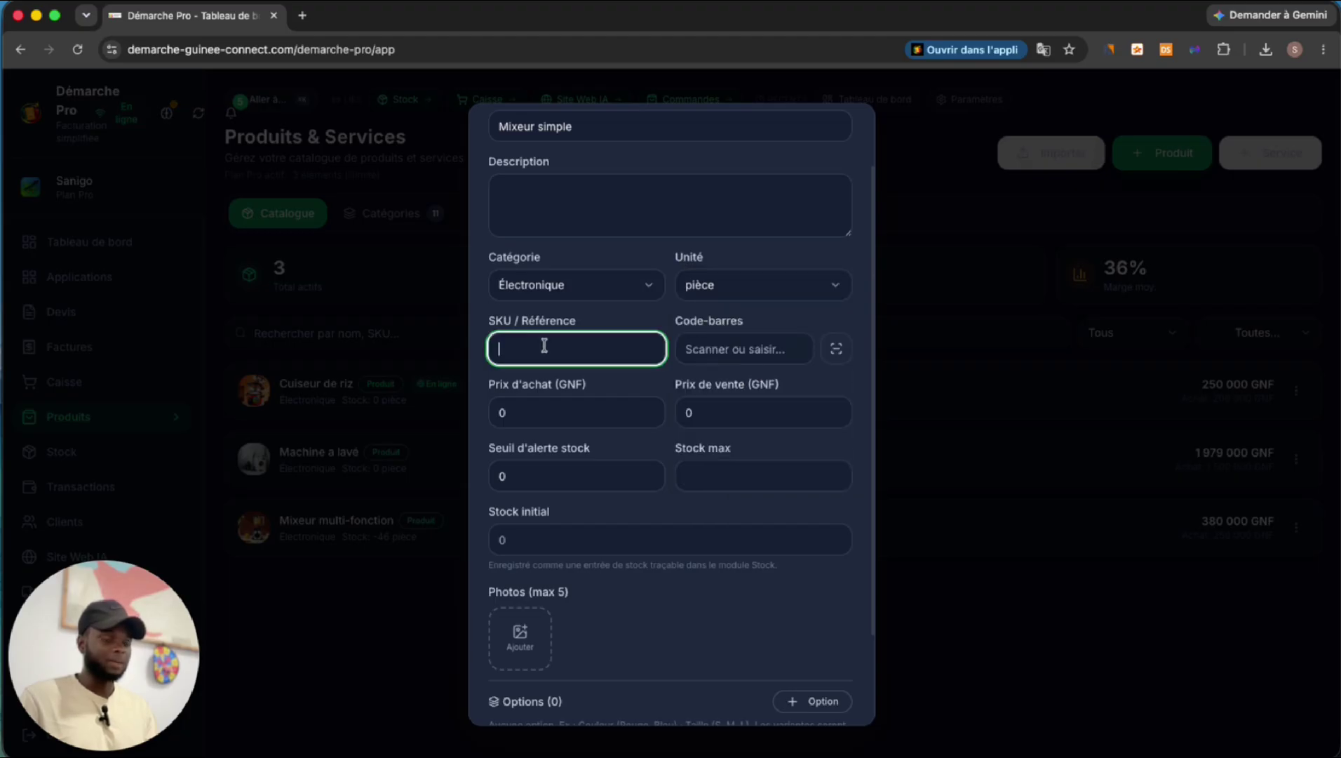
left_click(753, 350)
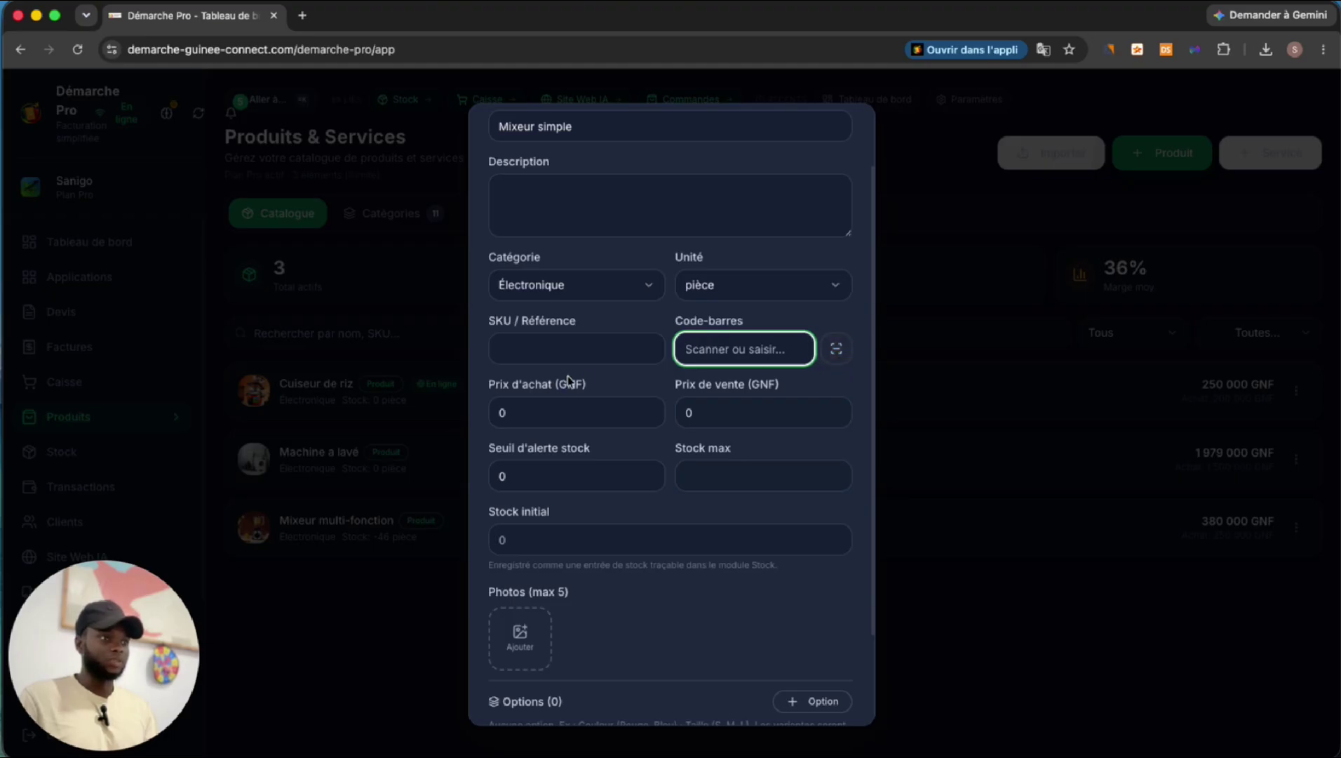
Set the product's purchase price to 135000 GNF and its sale price to 199000 GNF
scroll(572, 383, "down", 1)
left_click(539, 382)
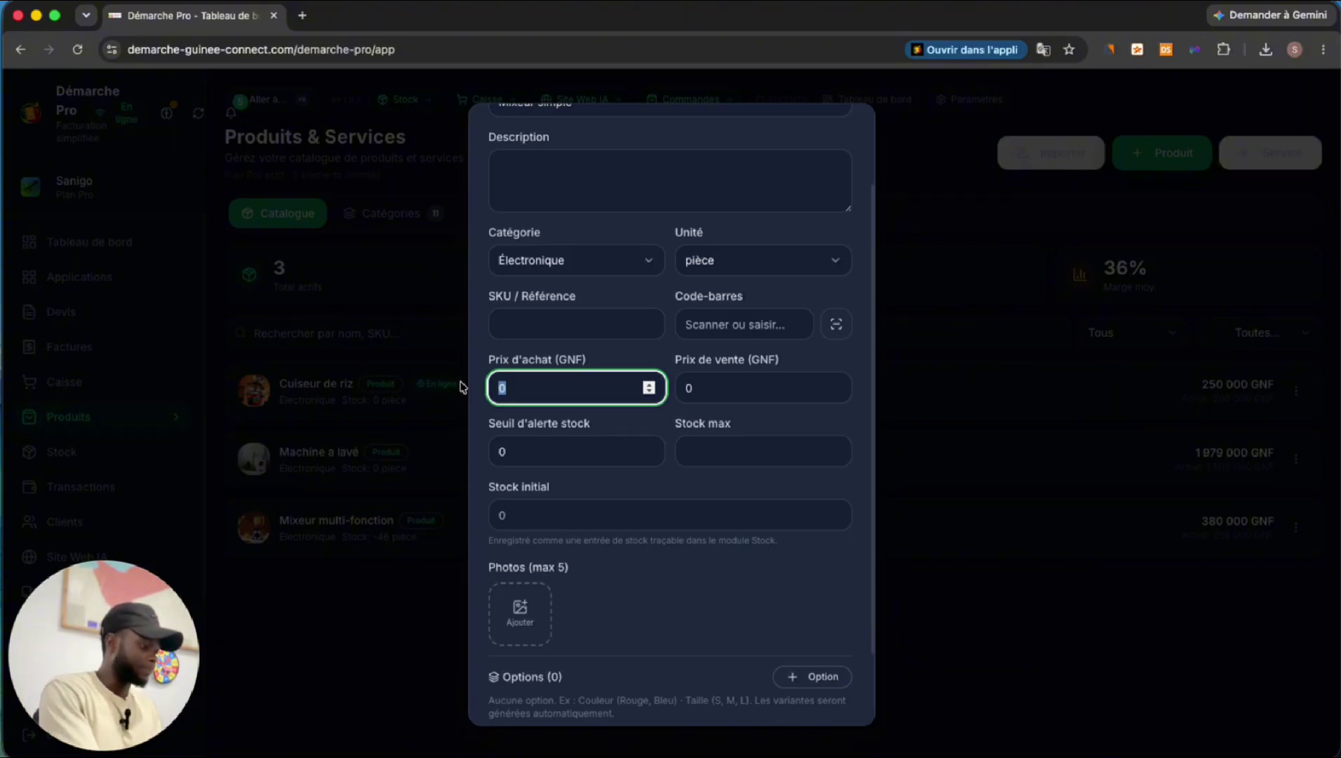
type("135000")
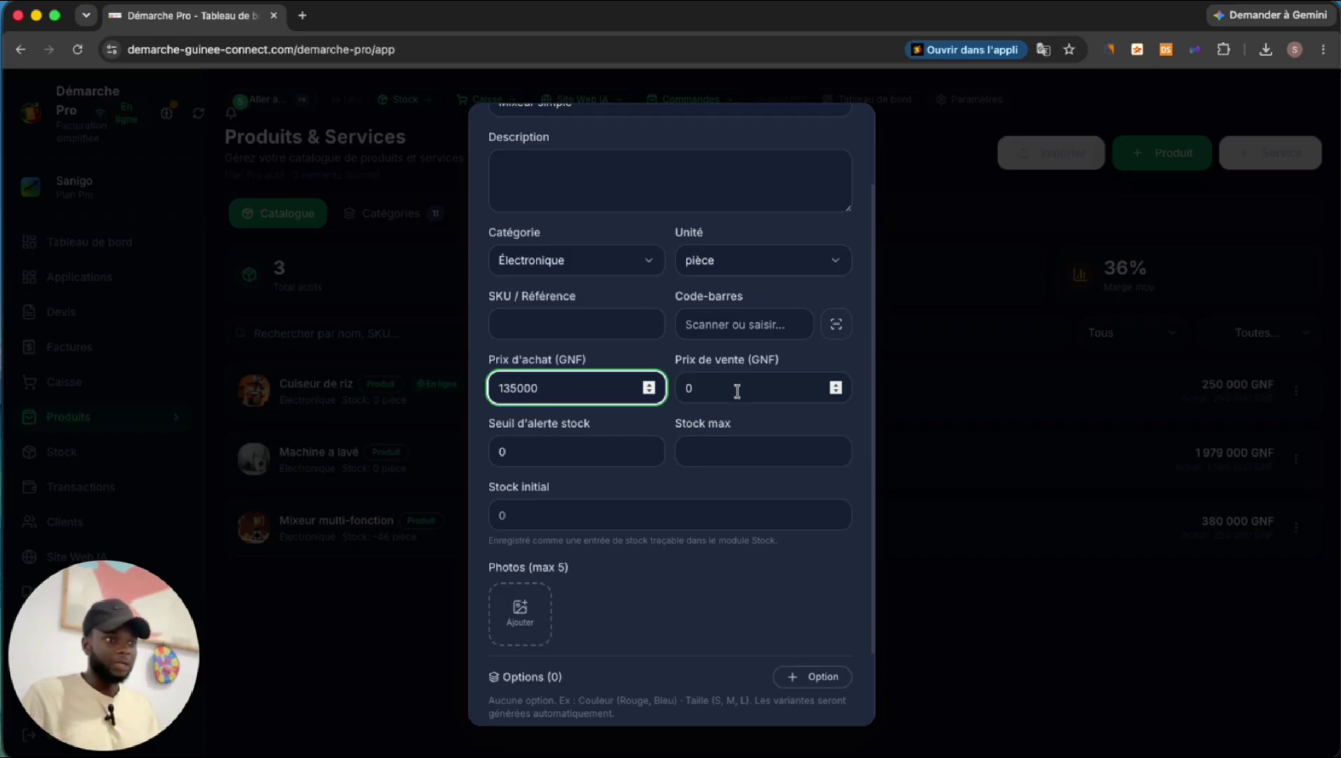
left_click(729, 389)
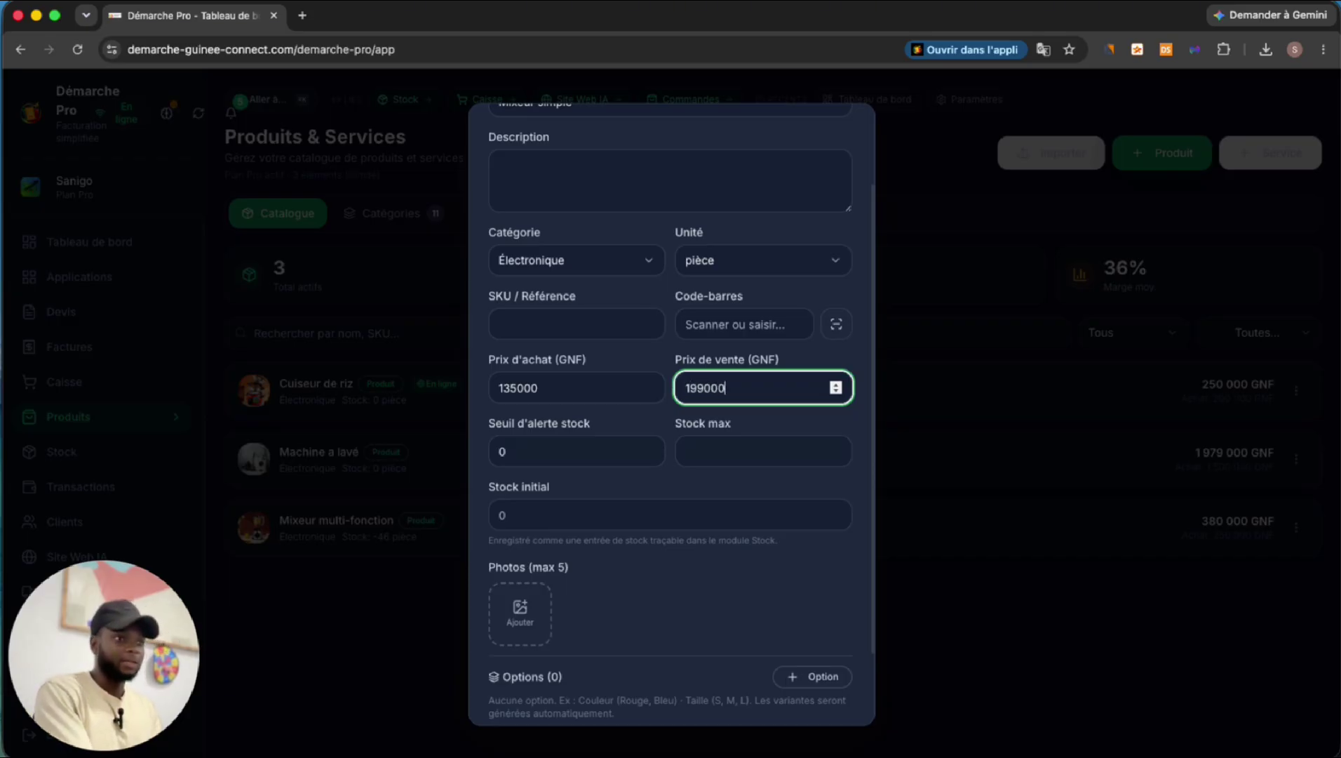
Set the stock alert threshold to 5, the maximum stock to 20 and the initial stock to 10
left_click(558, 449)
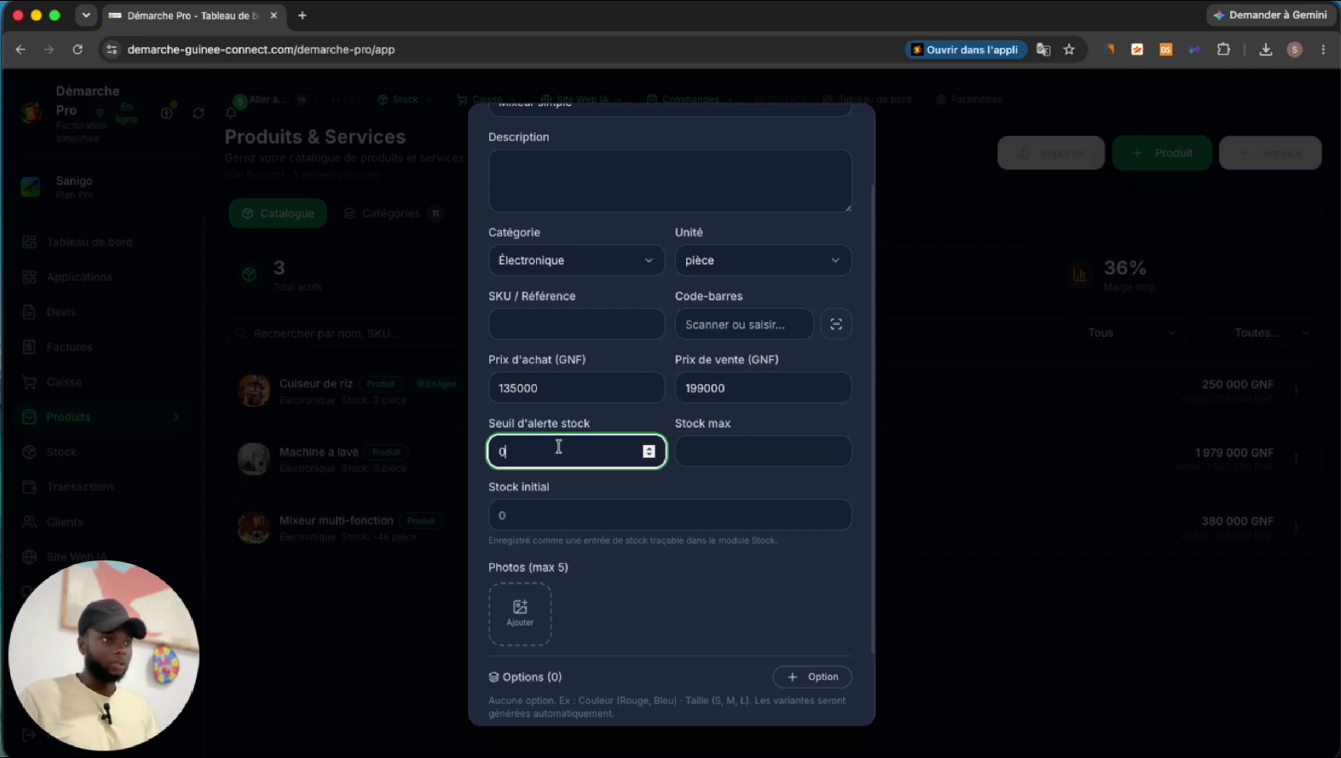
left_click_drag(527, 449, 493, 447)
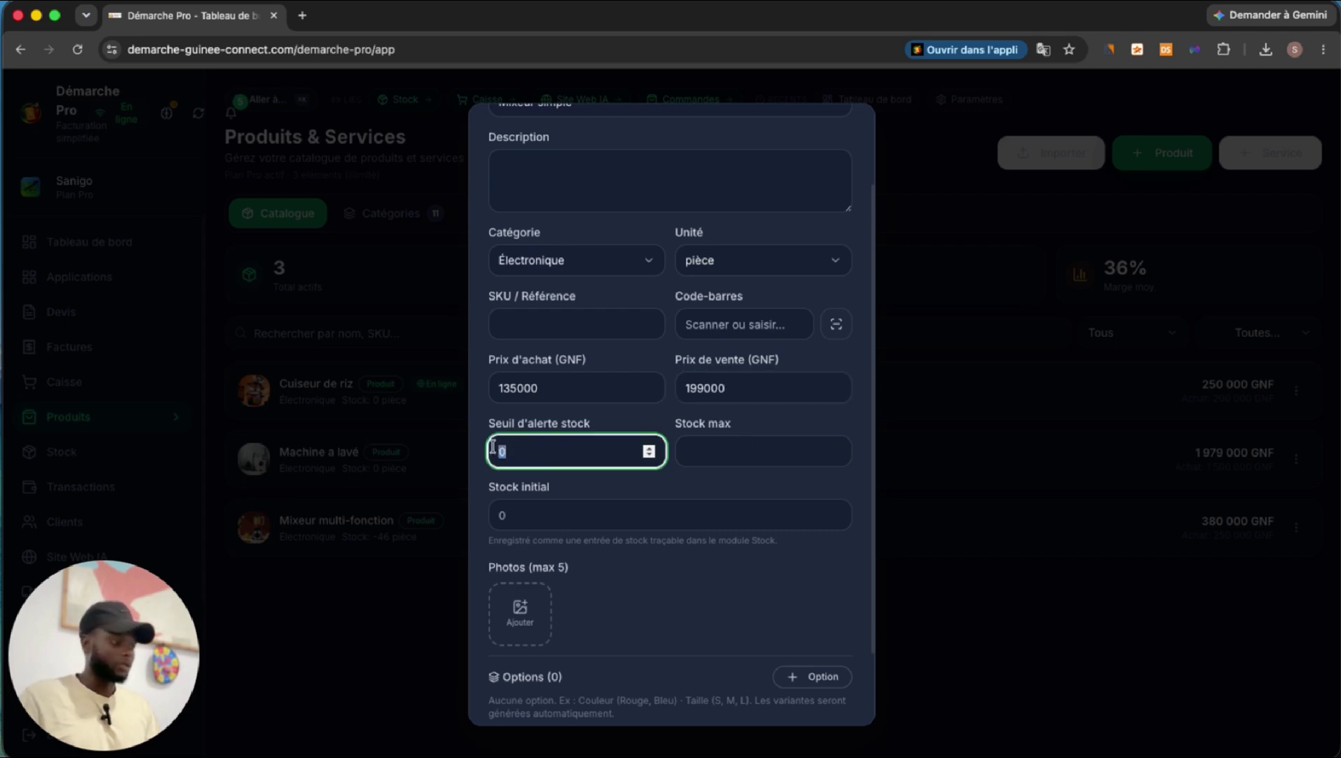
type("5")
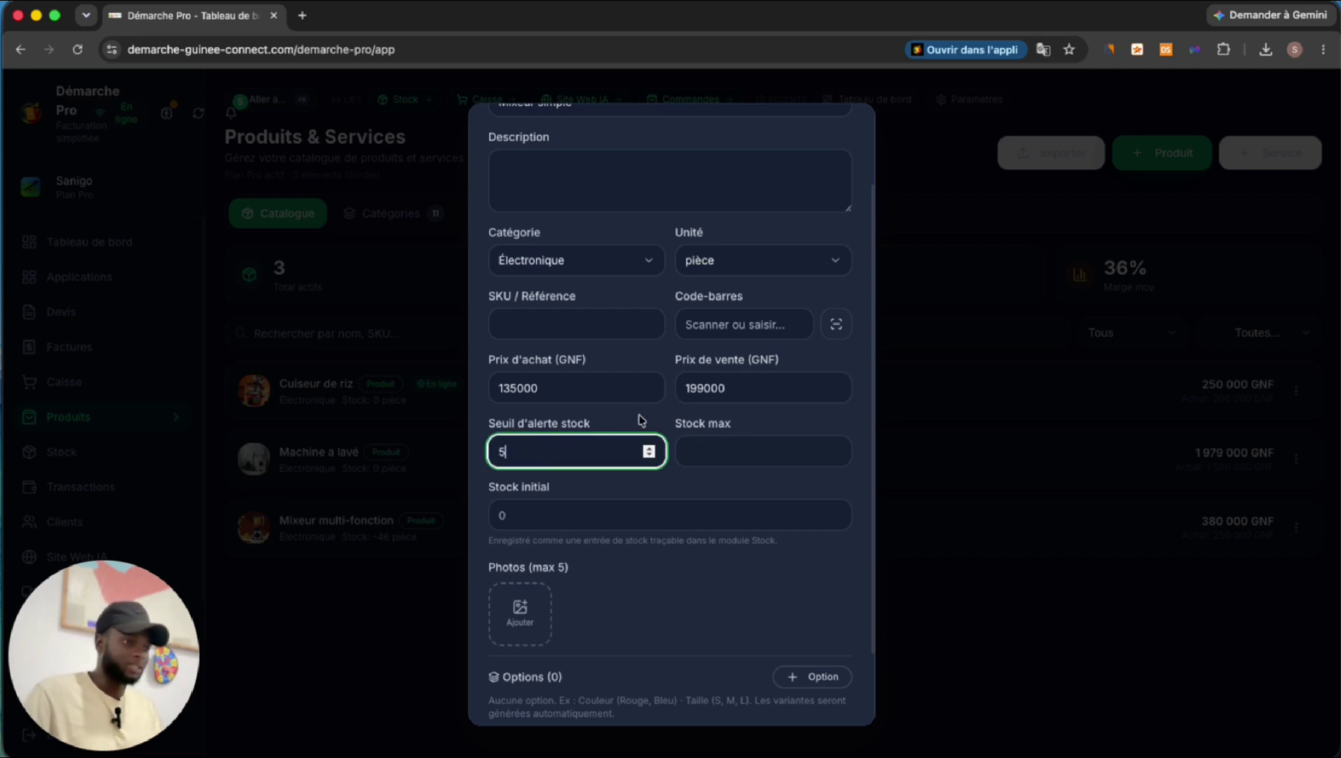
left_click(714, 451)
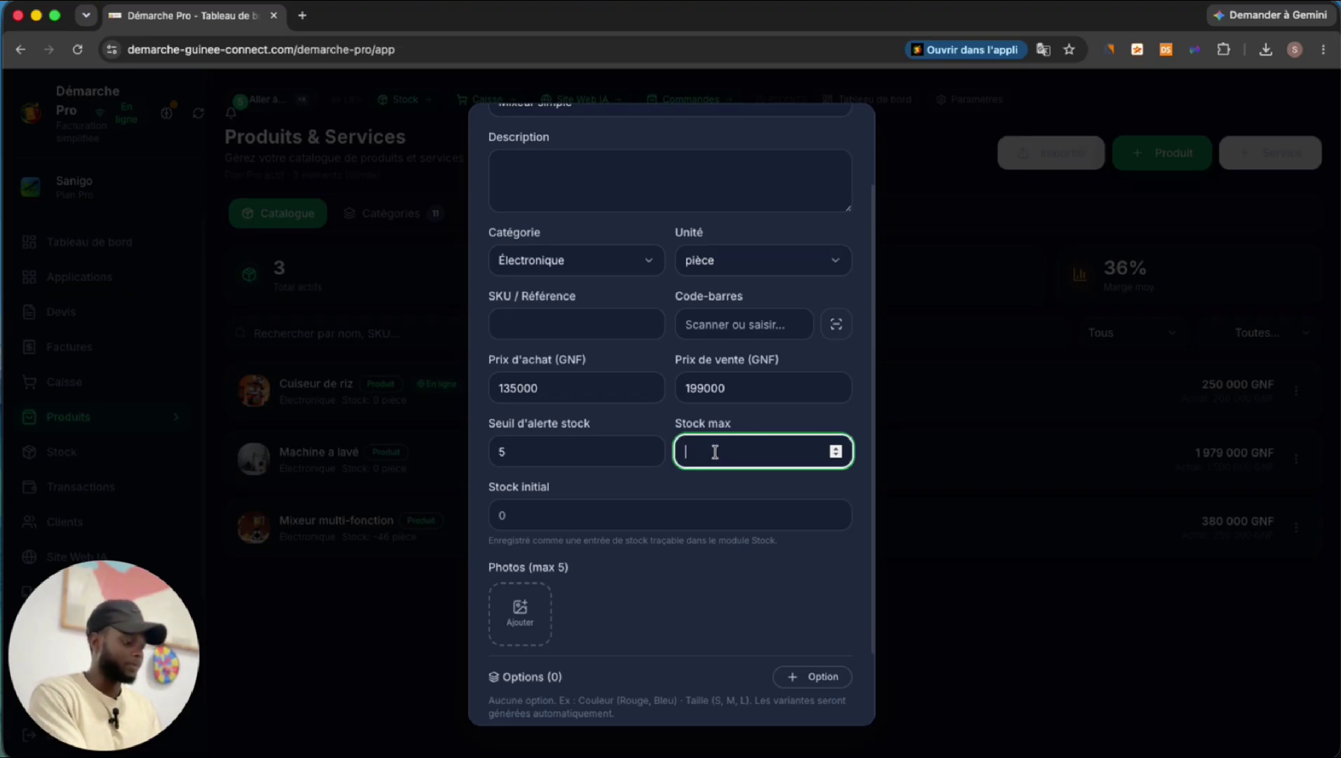
type("20")
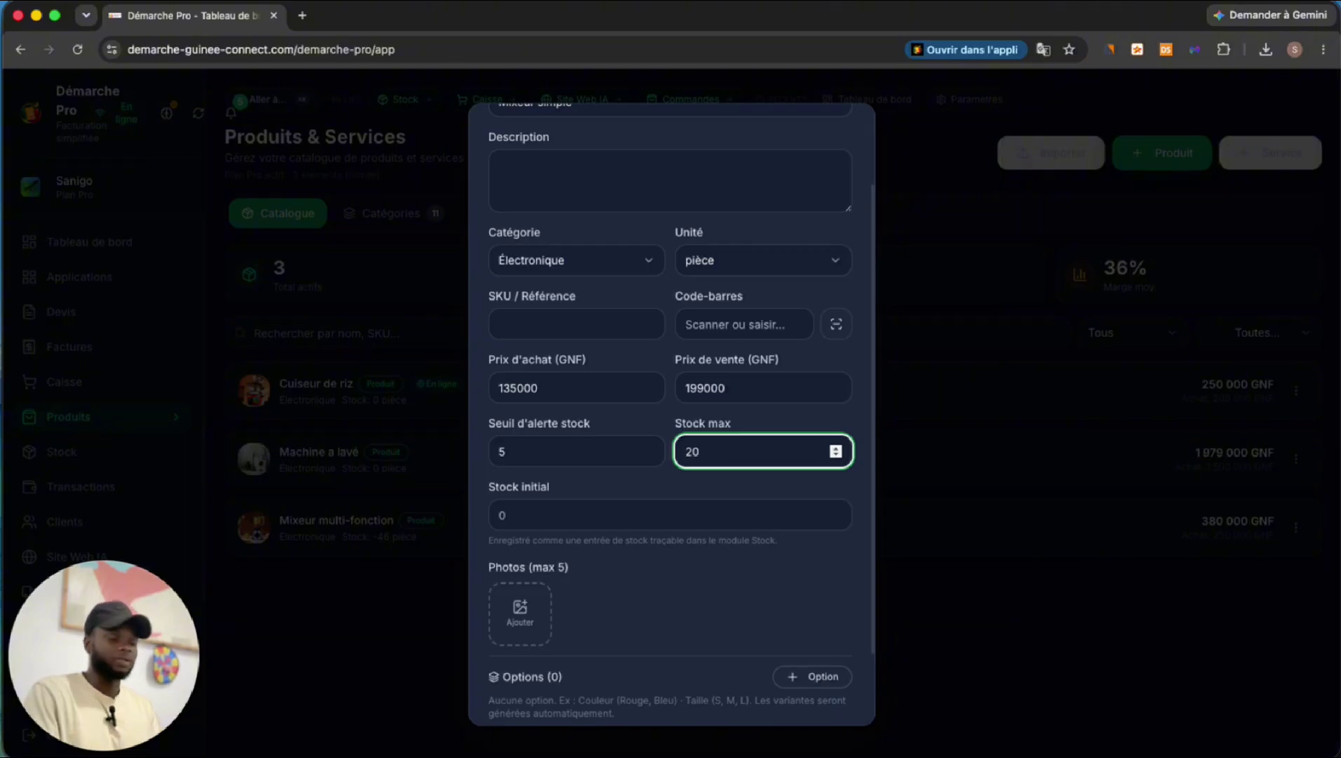
left_click(633, 481)
scroll(634, 482, "down", 1)
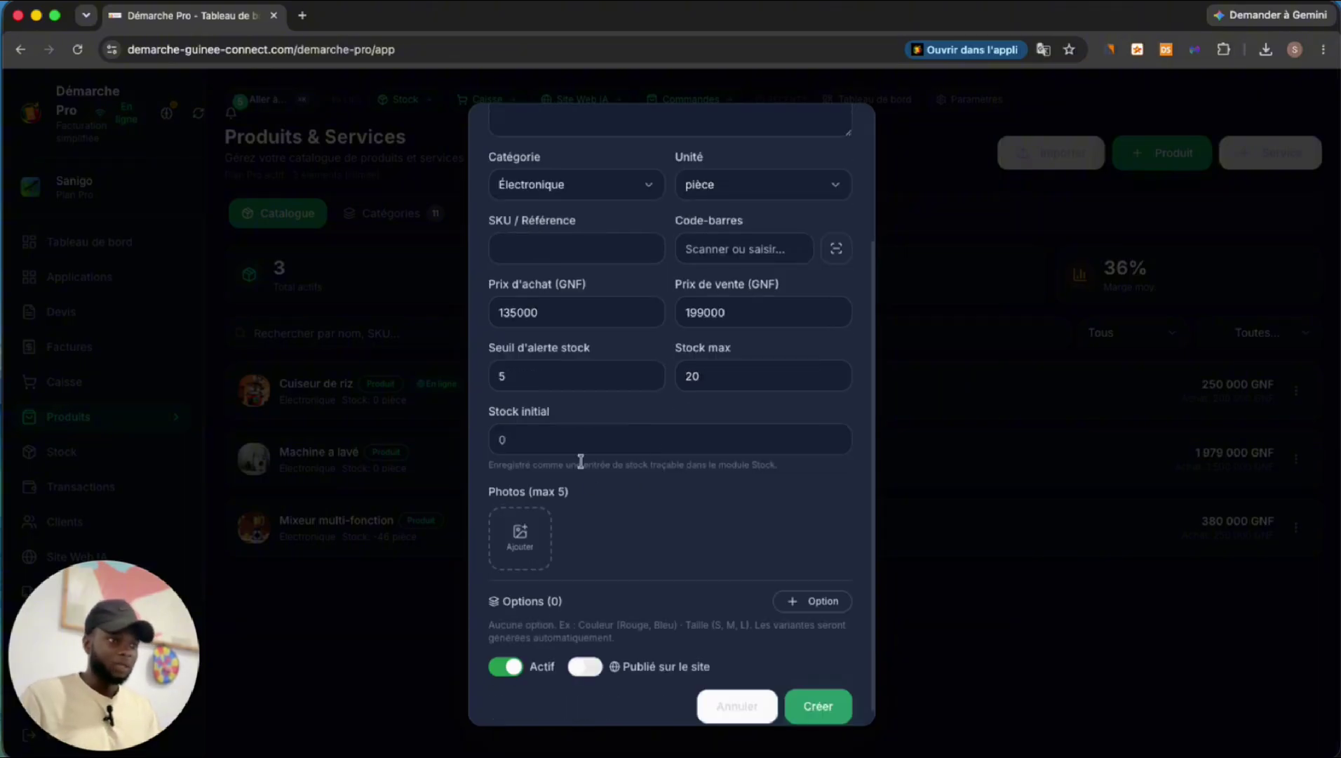
left_click(543, 440)
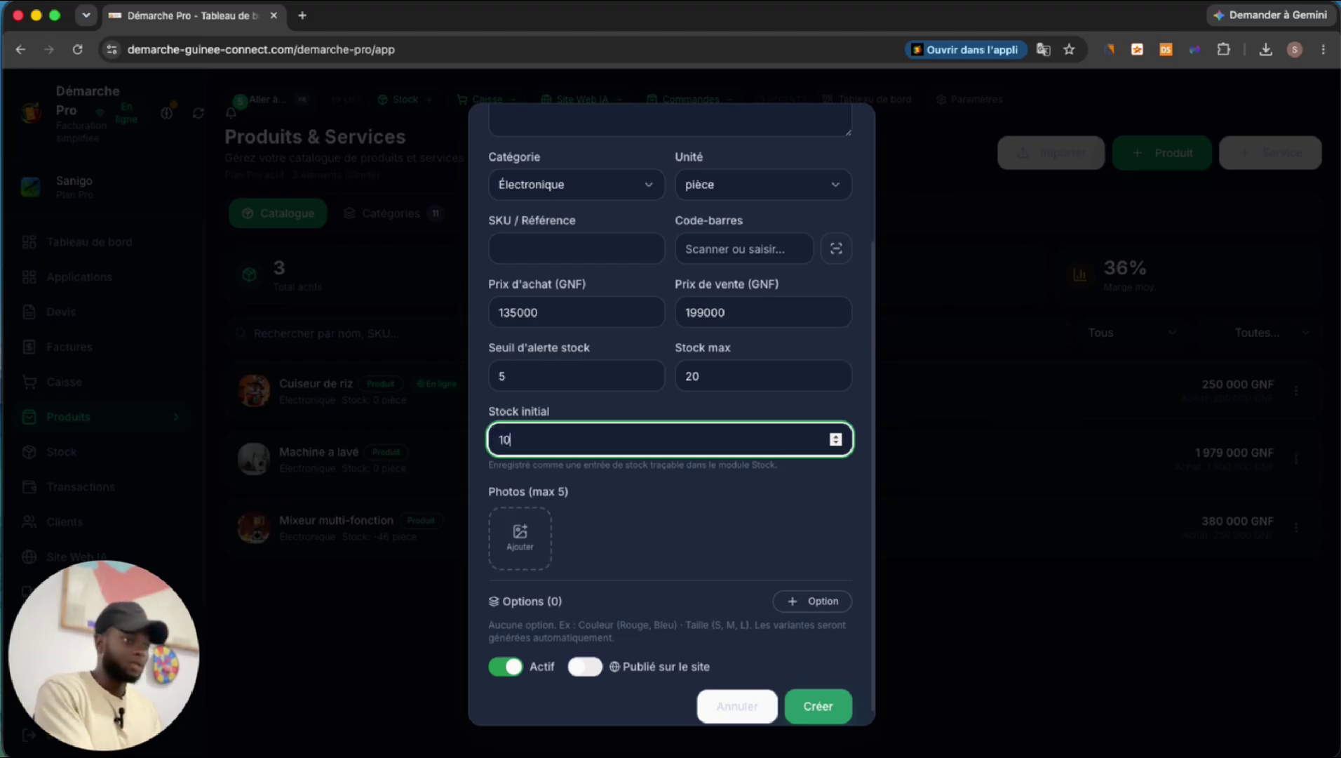
Add the blender photo "mixeur-sokany-sk-150s…(2).webp" from the Photo folder to the product
left_click(517, 533)
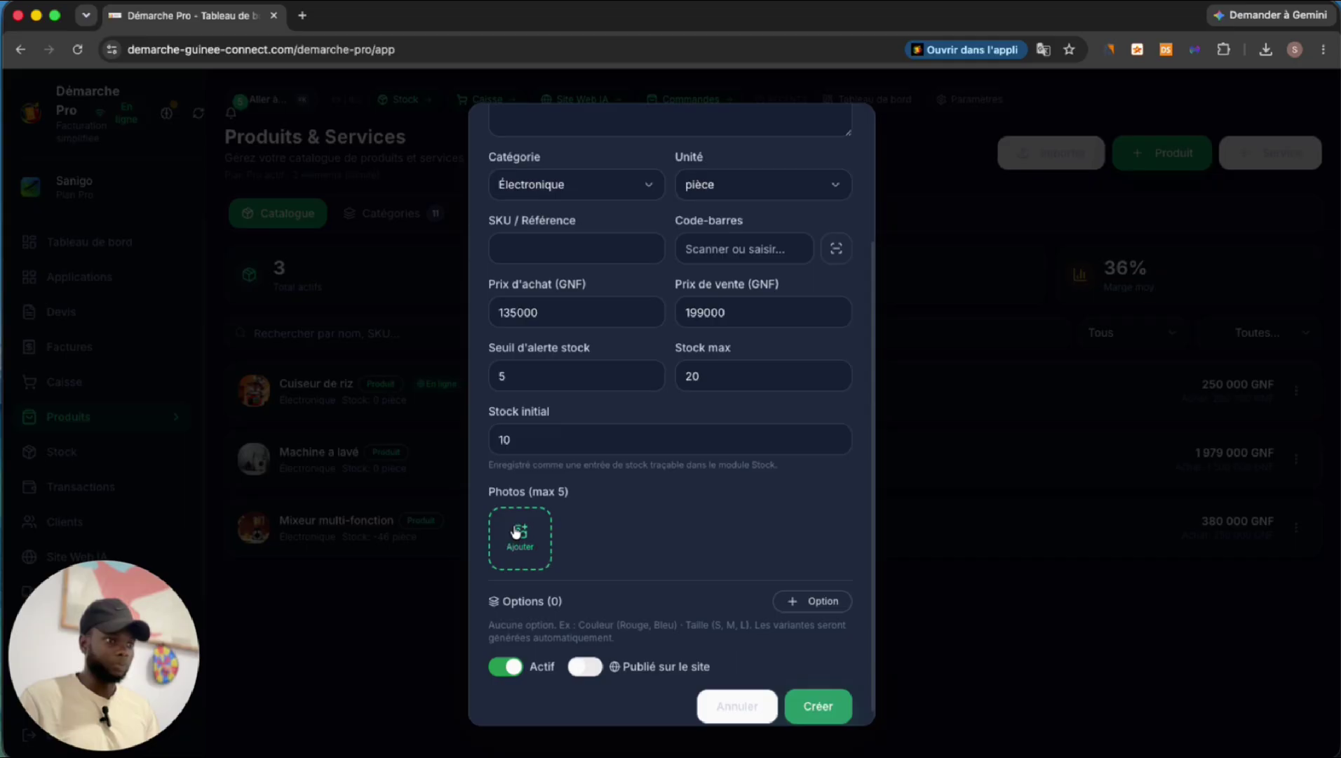
left_click(517, 531)
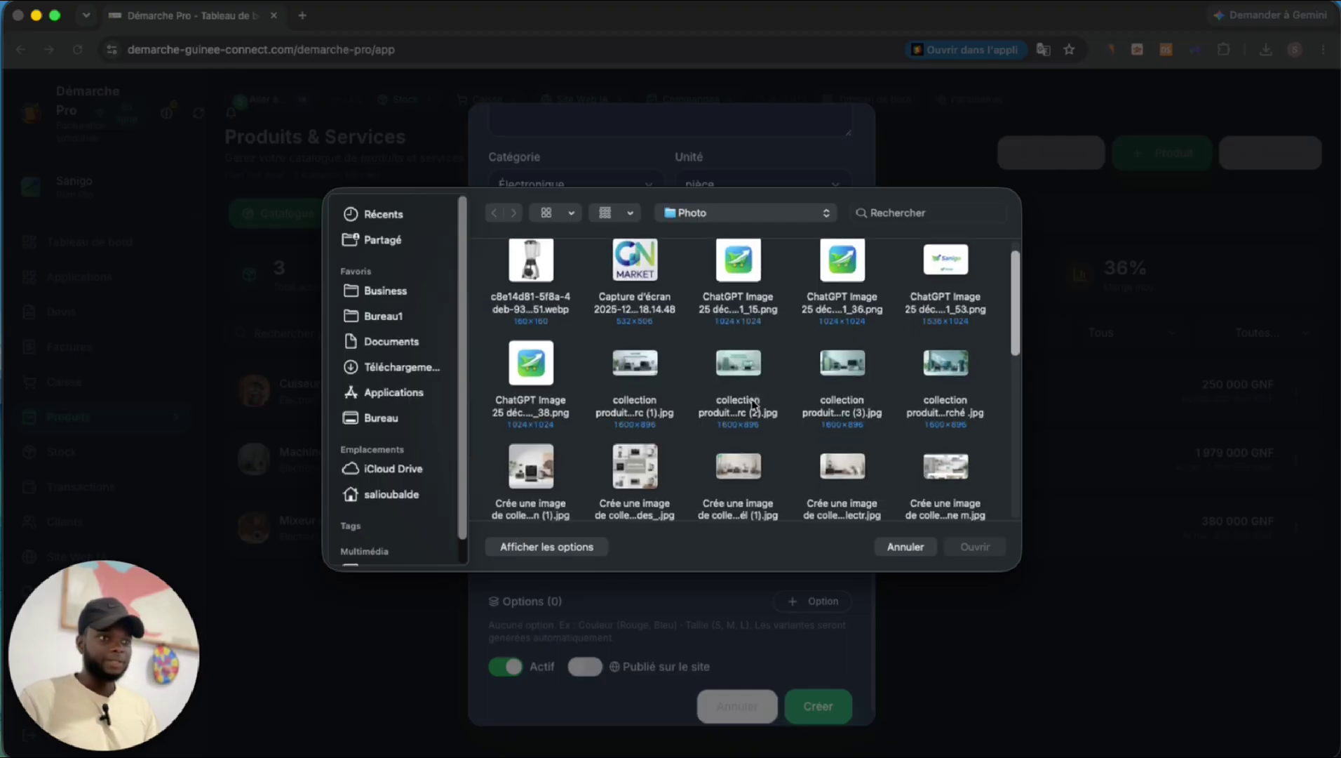
scroll(755, 407, "down", 10)
scroll(755, 407, "down", 2)
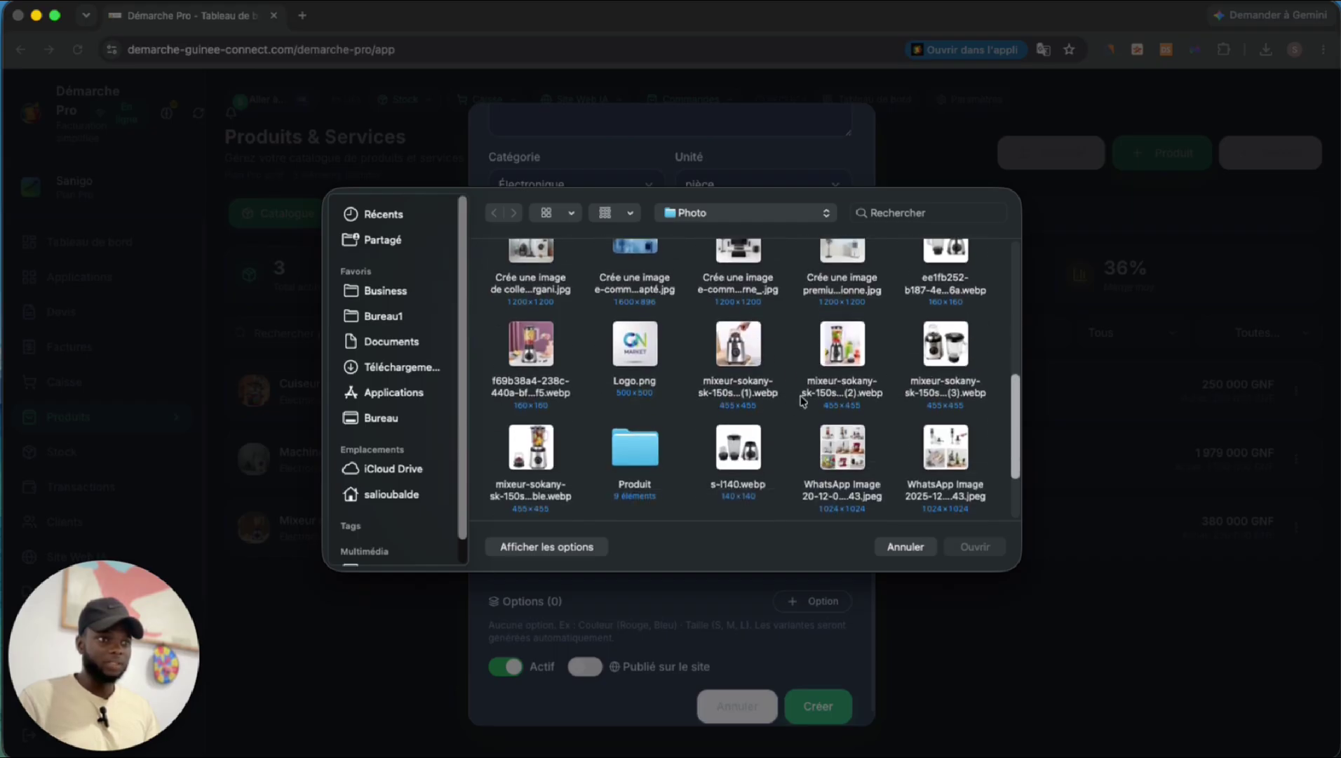
scroll(800, 399, "down", 2)
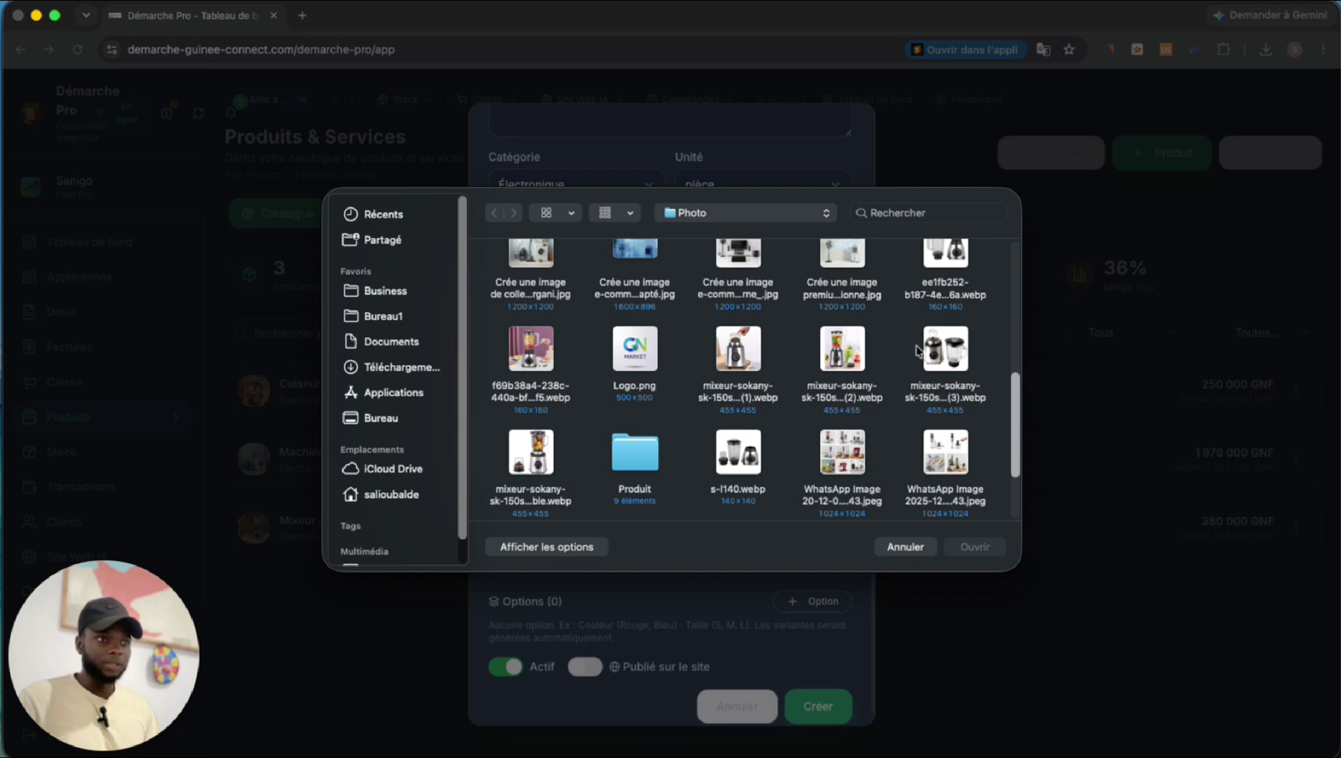
scroll(918, 350, "up", 1)
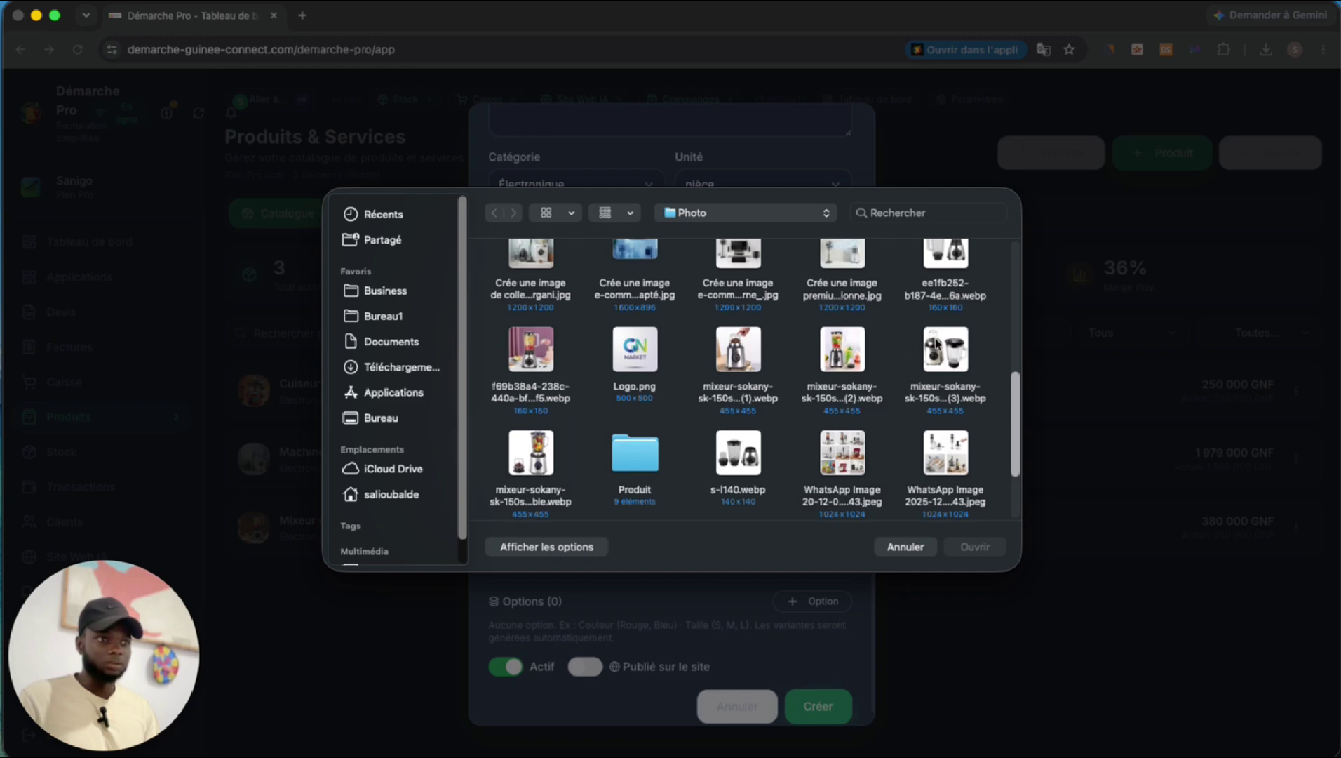
left_click(848, 368)
left_click(969, 545)
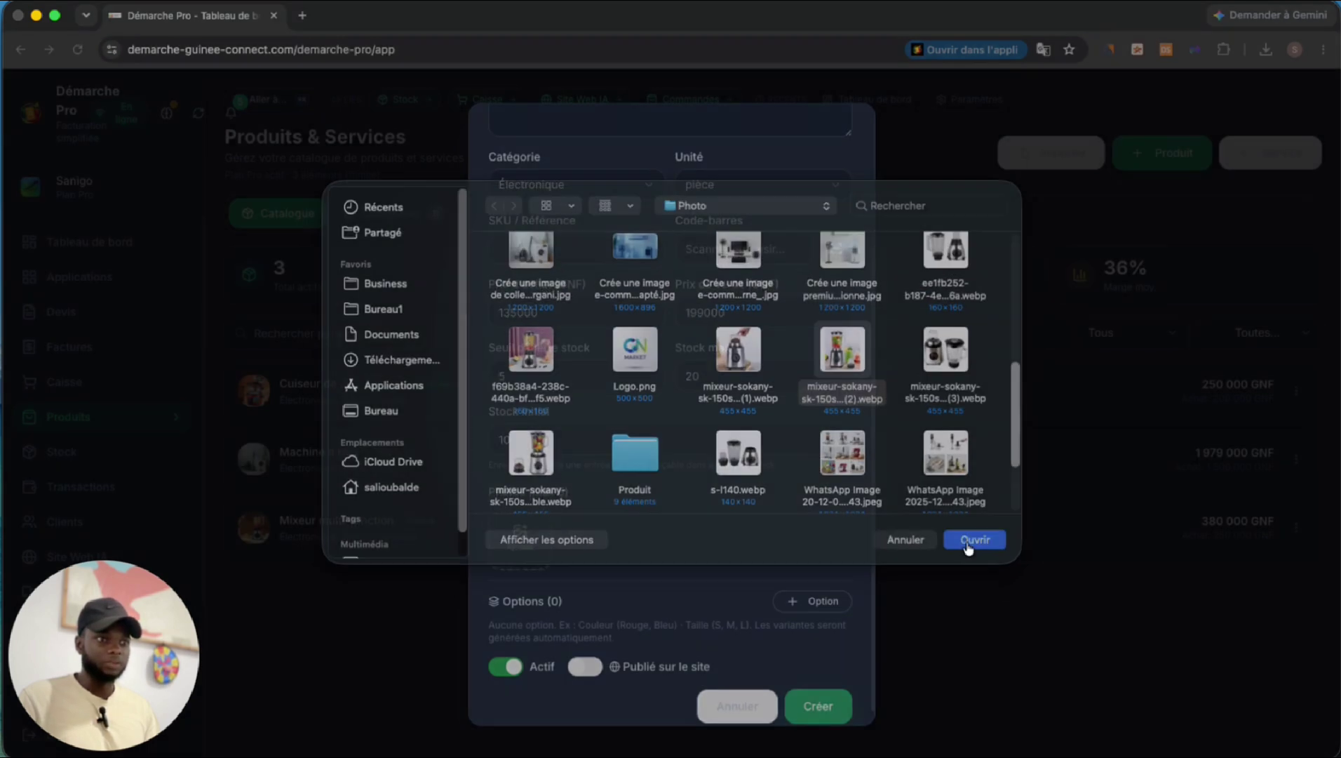
Add an empty option to the product to view its name and value fields, and delete it
scroll(663, 525, "down", 1)
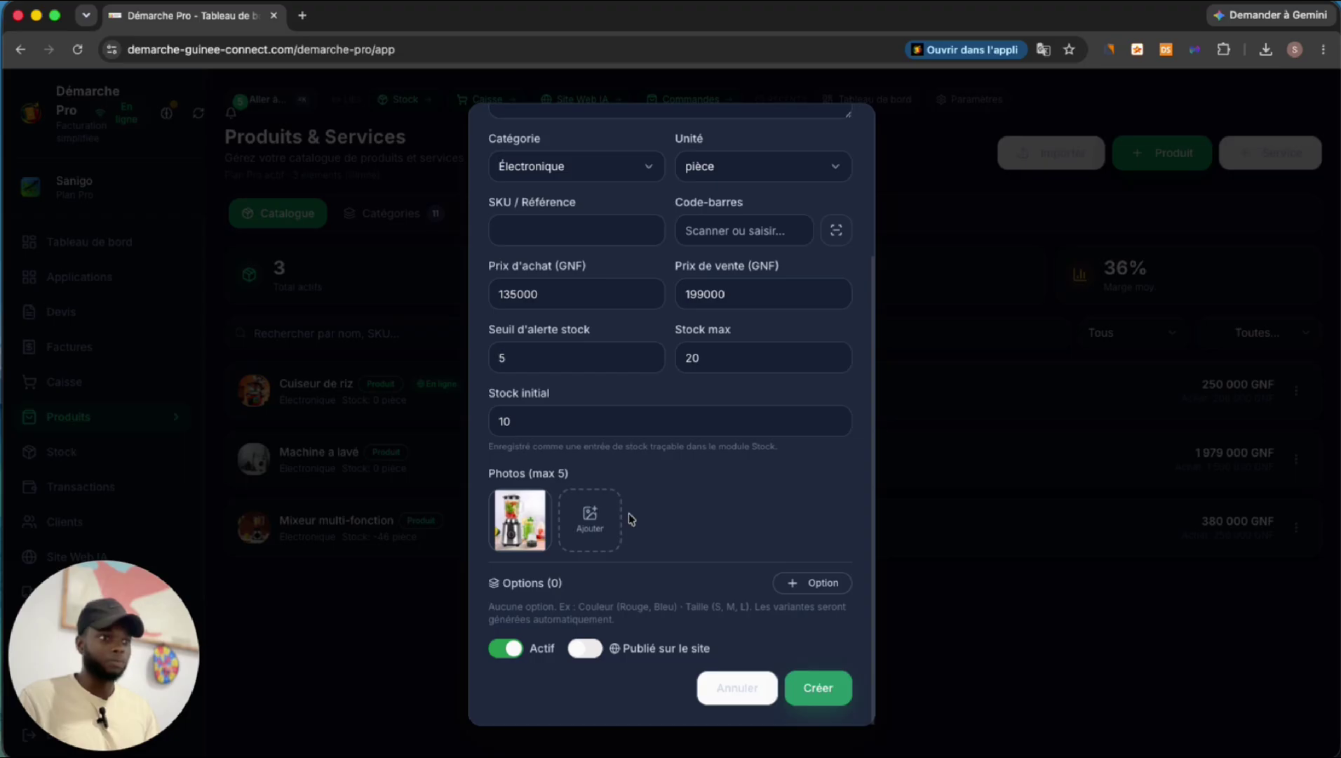
scroll(722, 533, "up", 1)
scroll(723, 535, "down", 1)
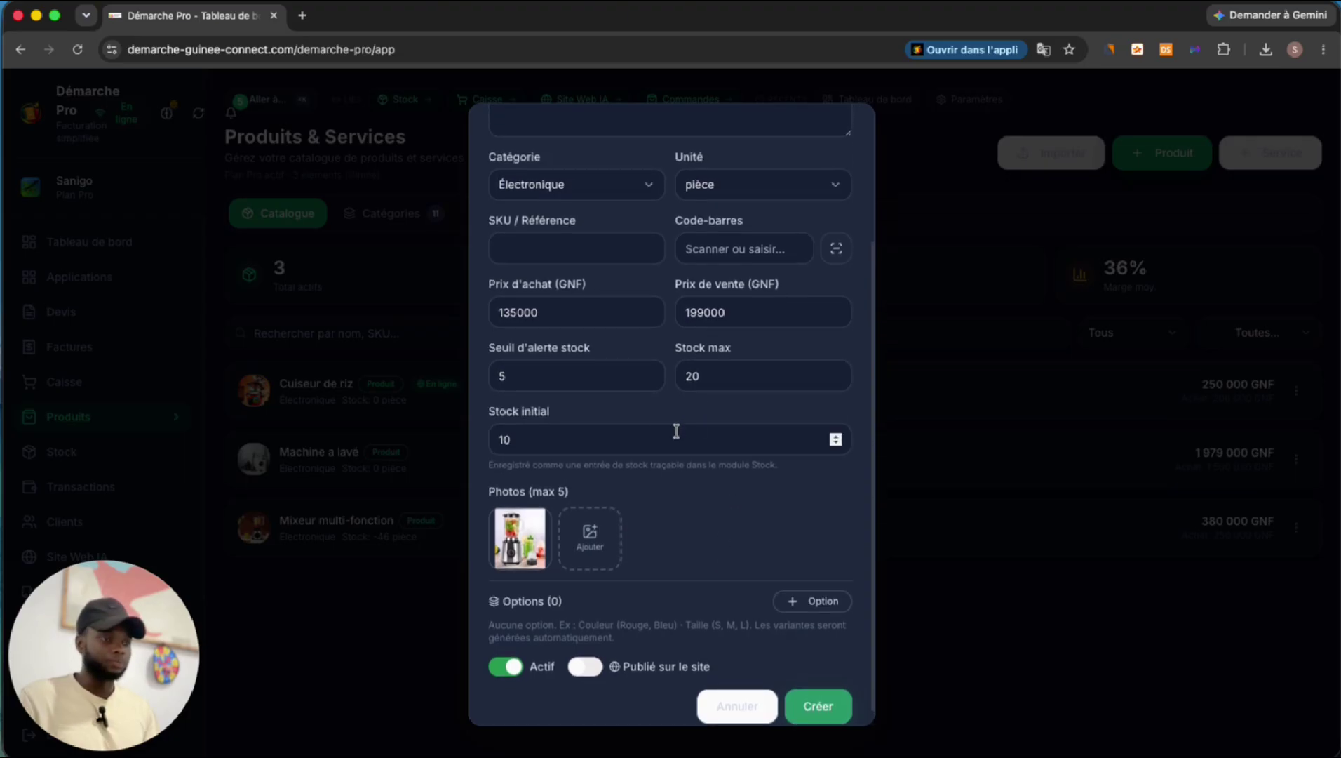
scroll(717, 542, "down", 1)
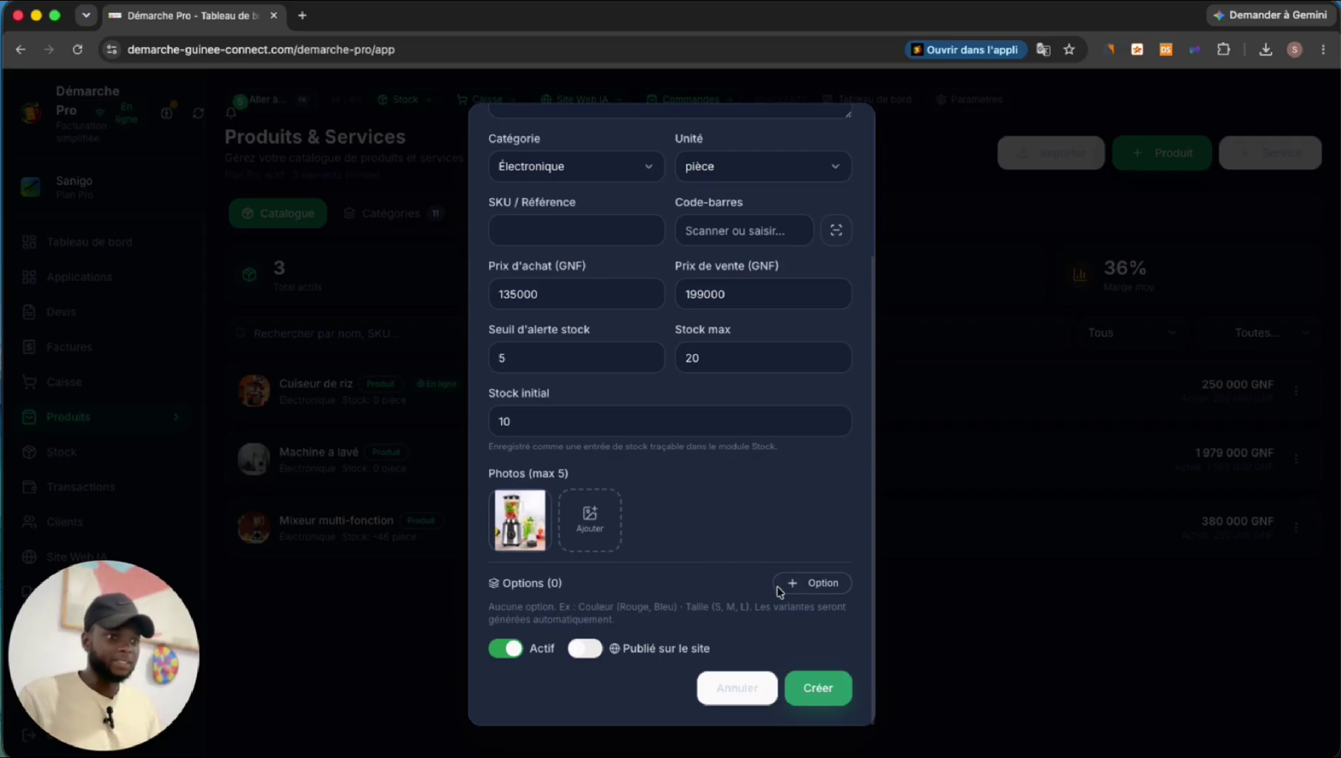
left_click(822, 585)
scroll(717, 589, "down", 3)
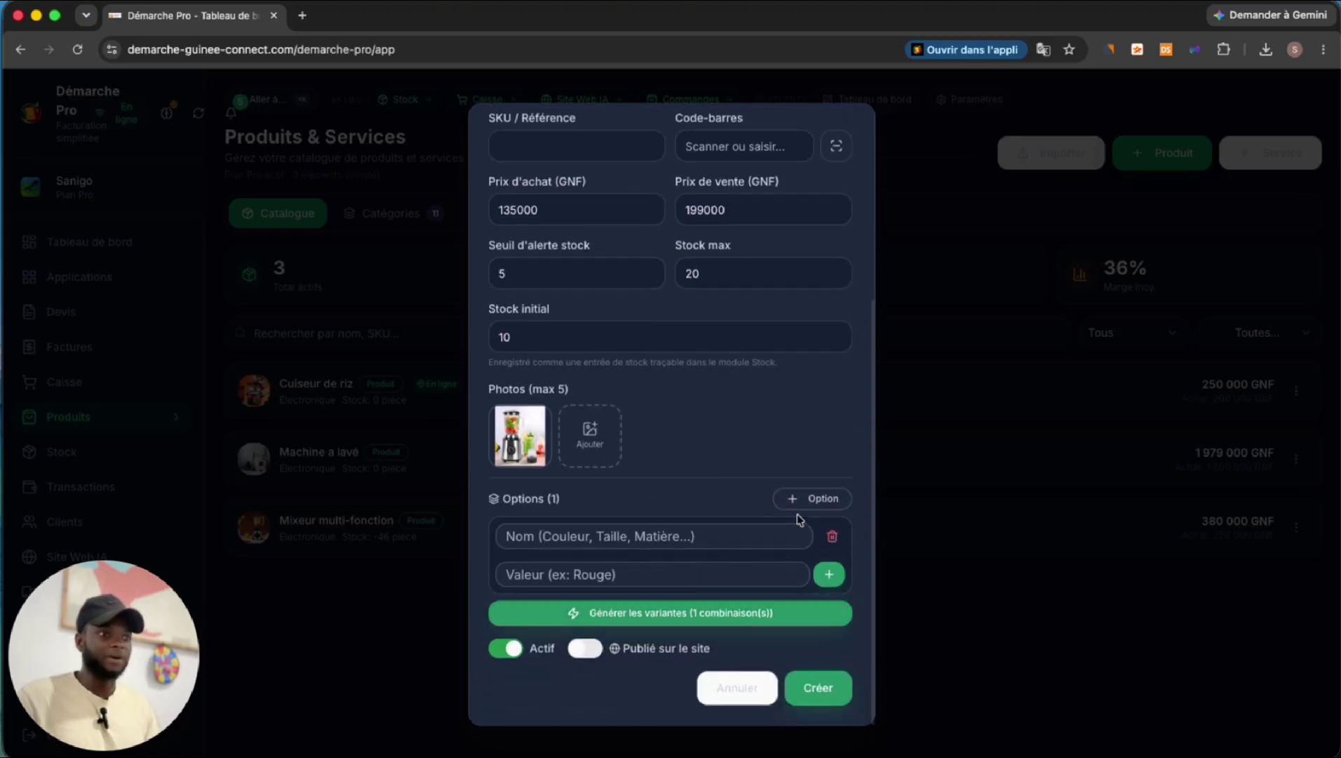
left_click(832, 536)
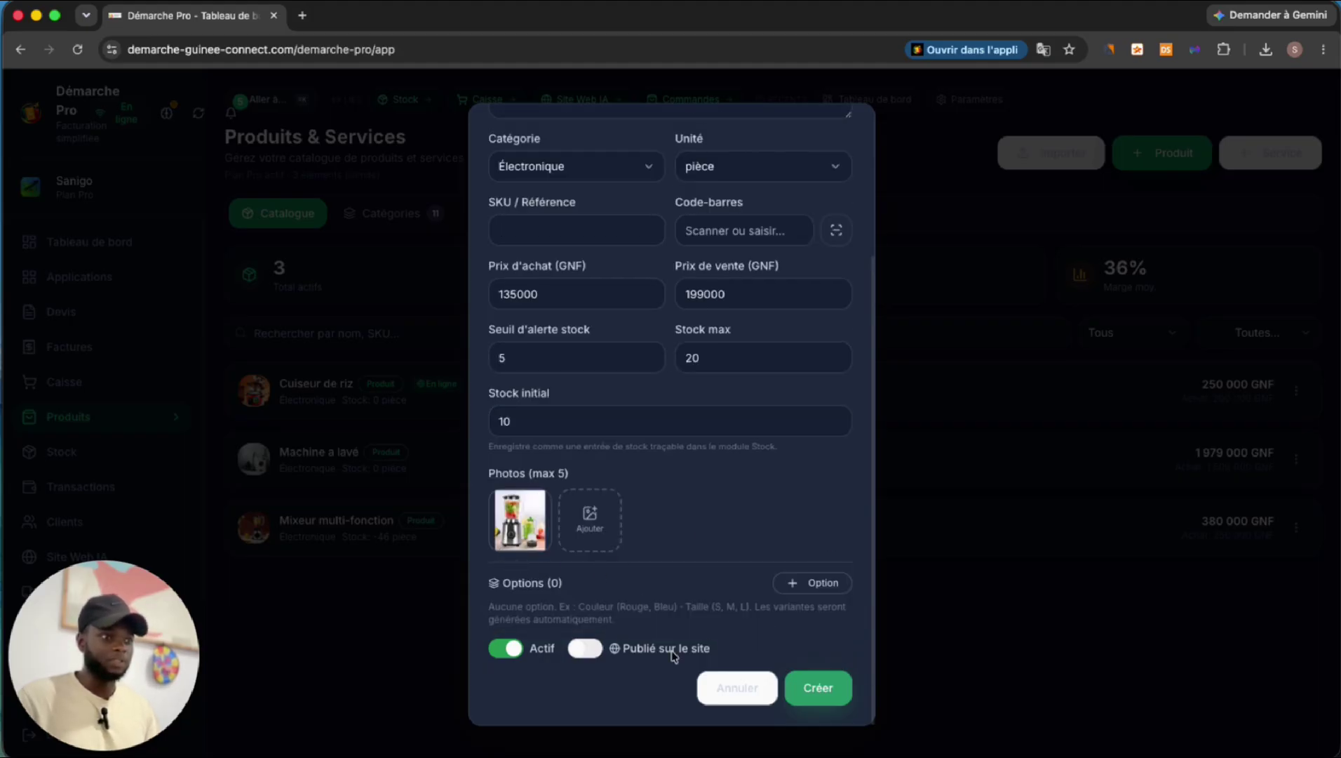
Create the product and view the list of product categories
left_click(819, 687)
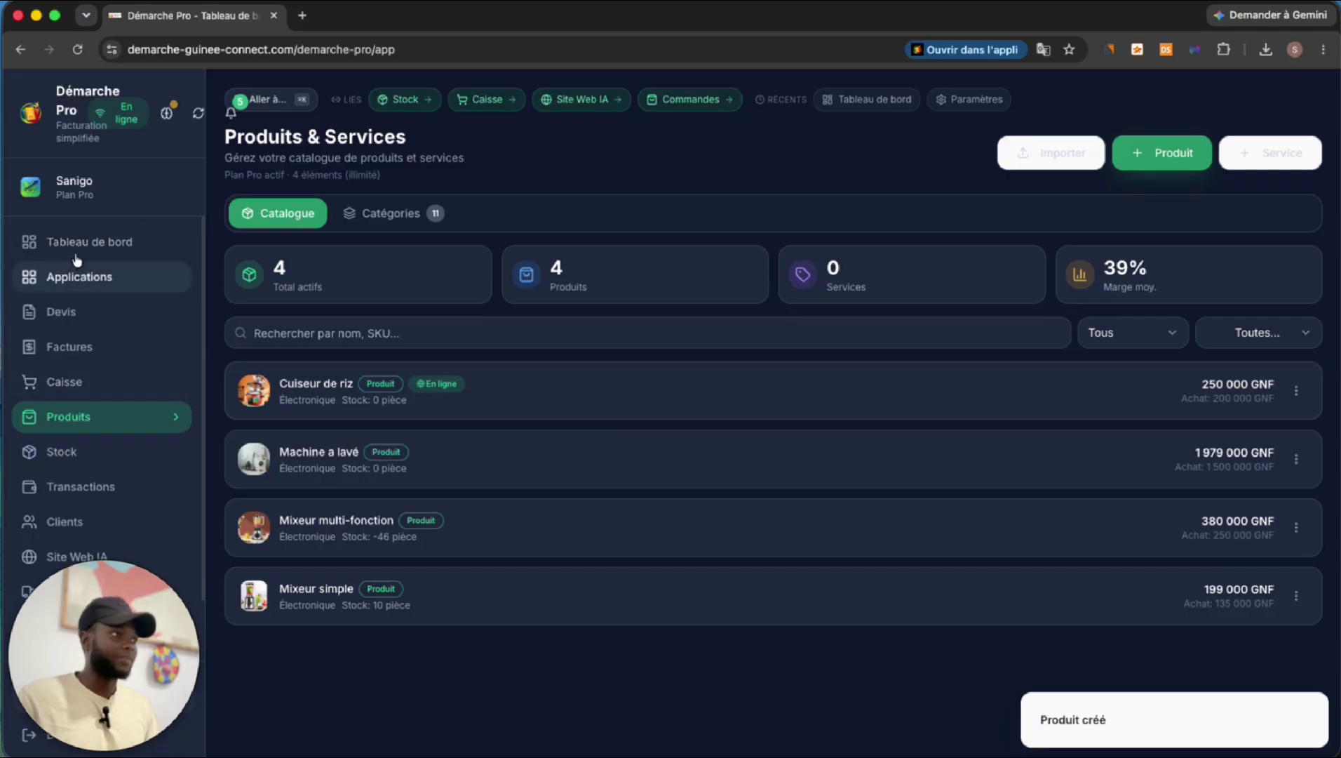
left_click(405, 213)
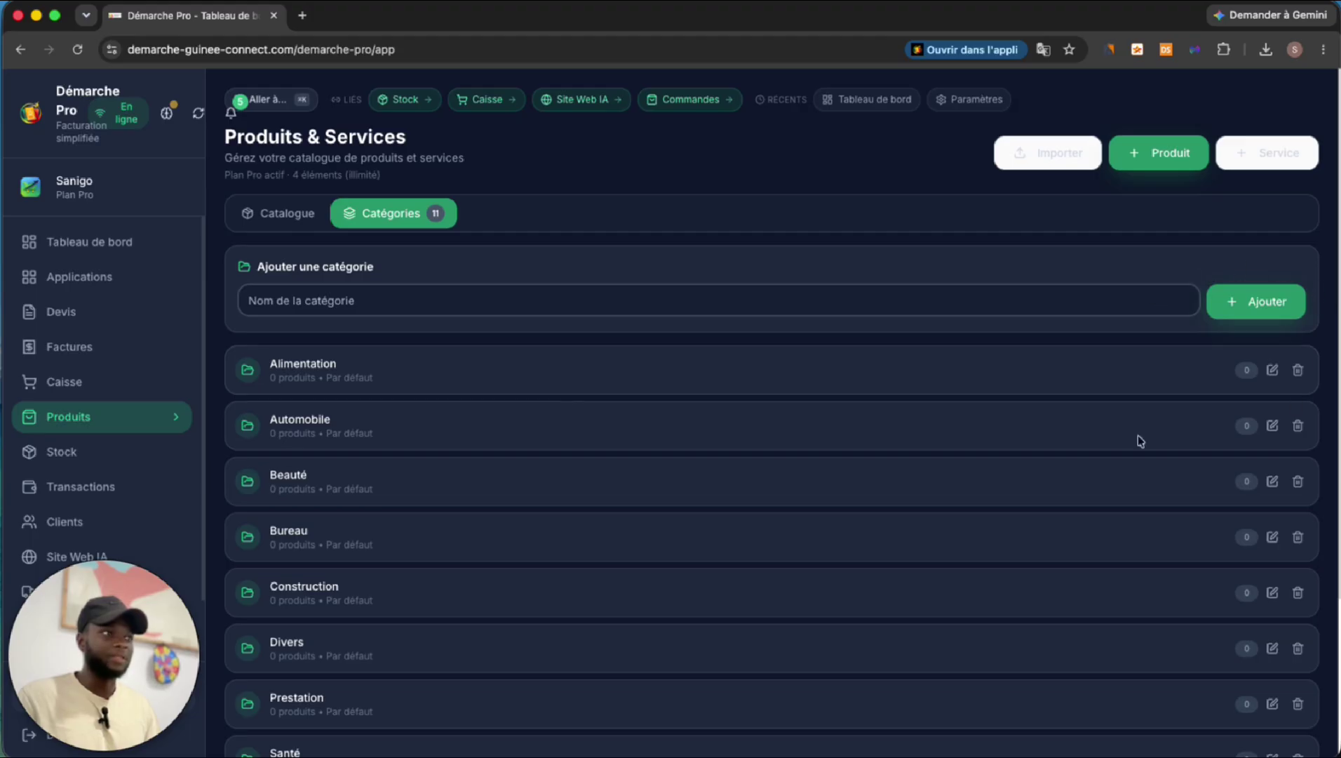
Open the client list from the dashboard's getting-started step "Créer votre premier client"
left_click(83, 244)
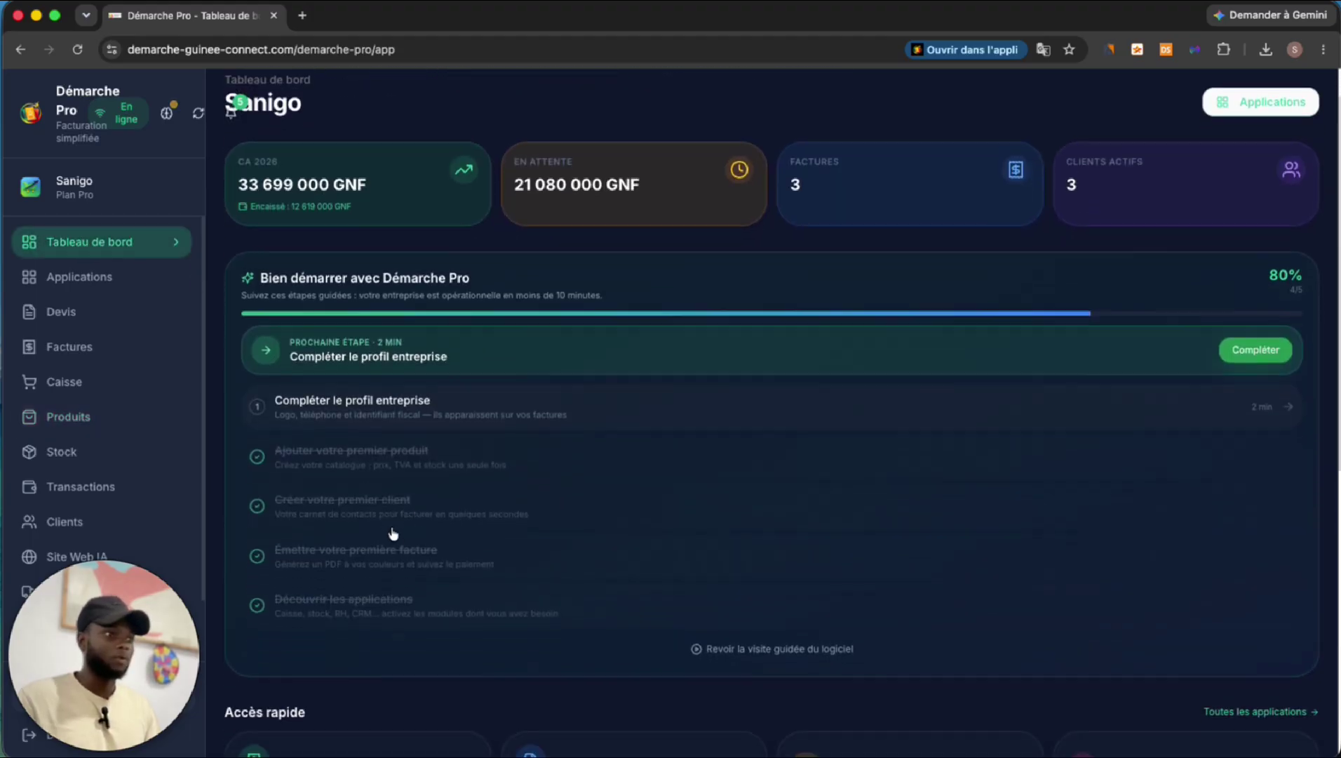
left_click(347, 510)
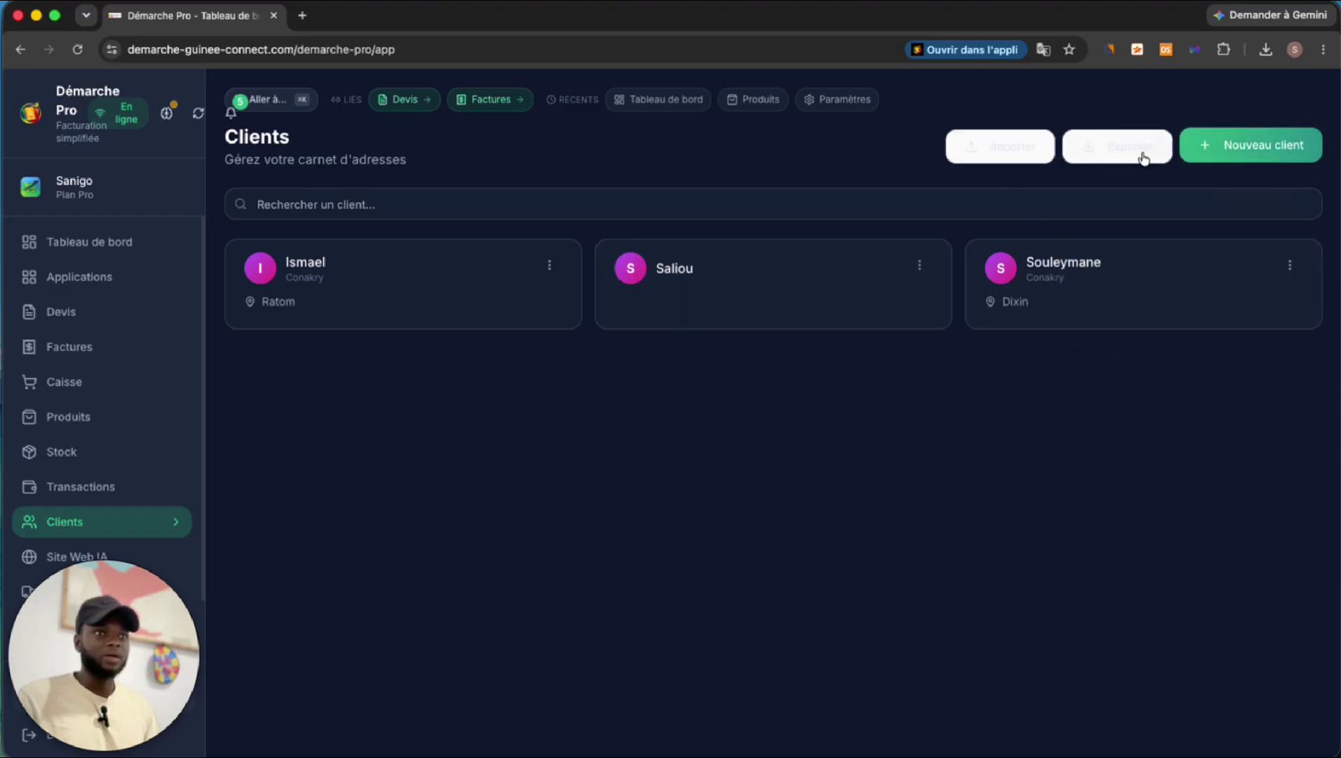
View the fields of the new-client form and close it without adding a client
left_click(1286, 146)
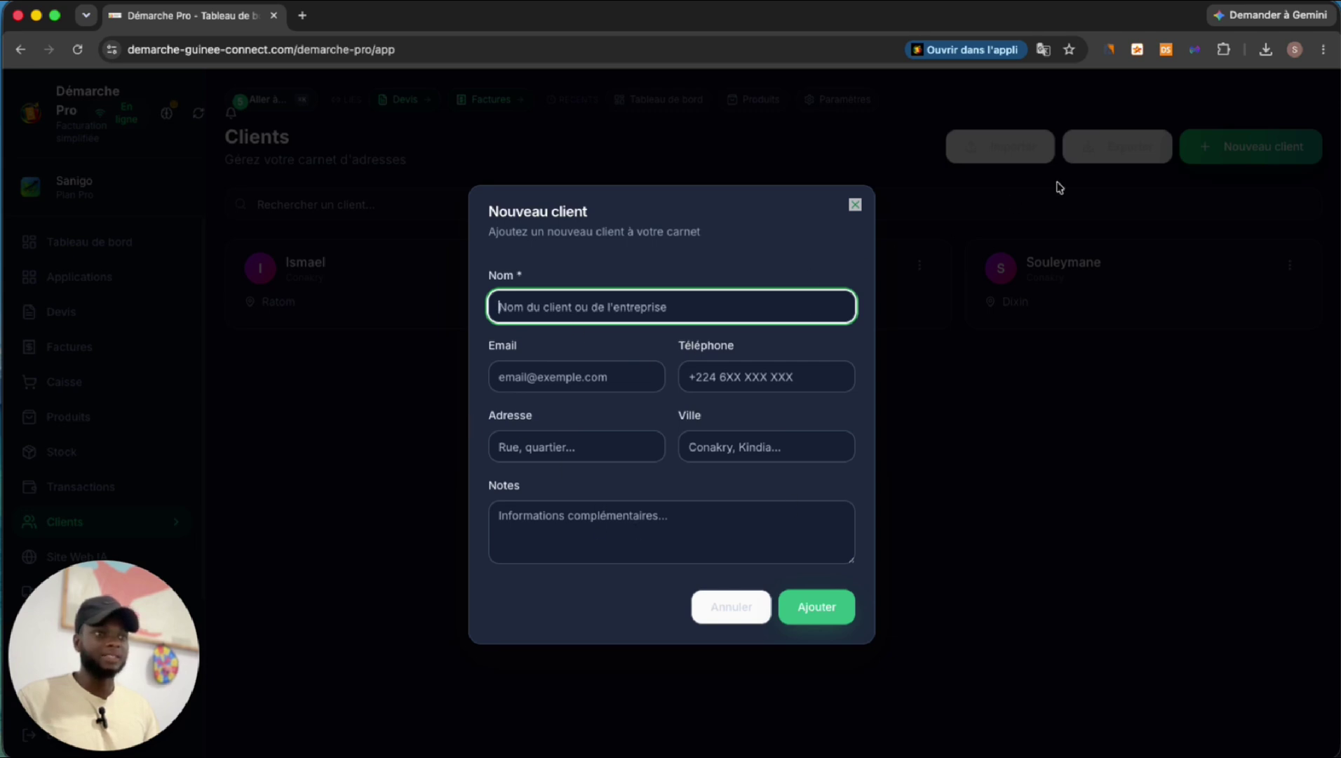
left_click(855, 204)
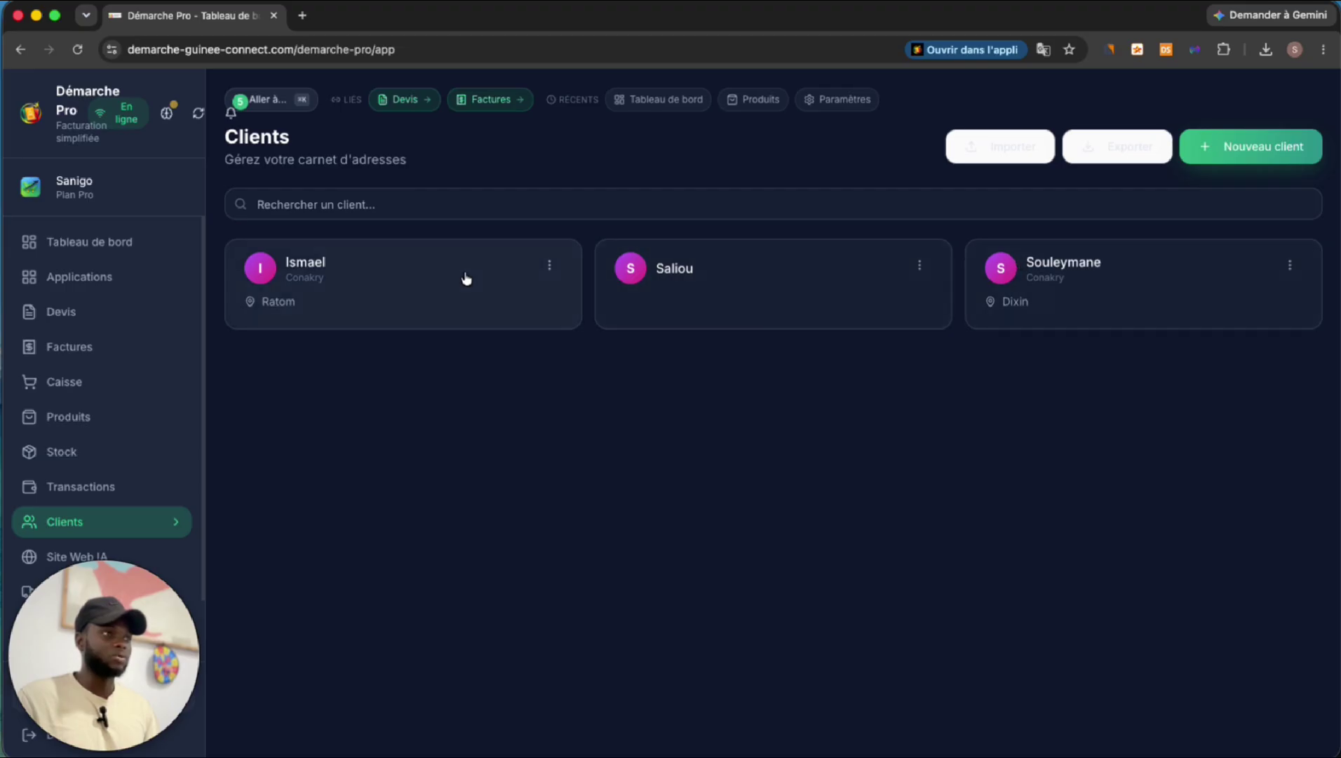
Open the first client's record and review the total invoiced, payments received and overall balance
left_click(424, 284)
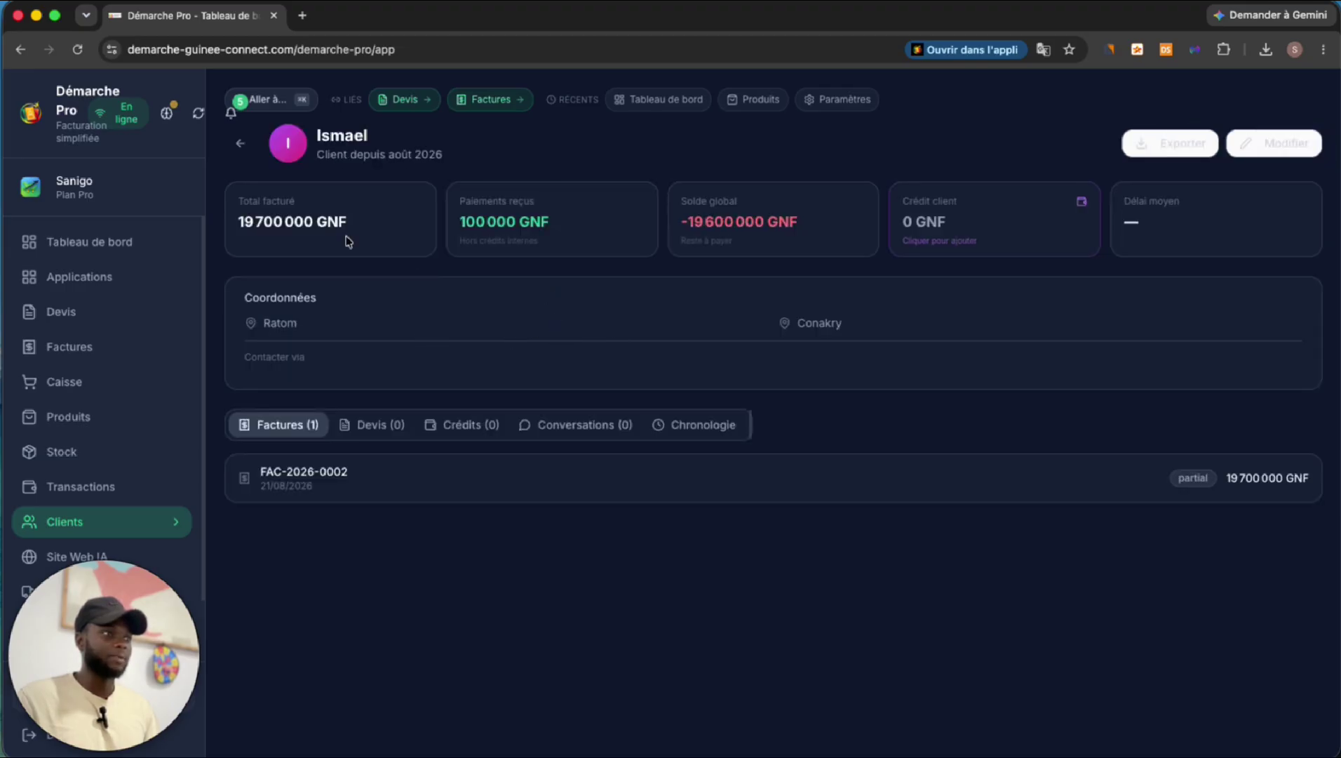
left_click_drag(238, 222, 335, 221)
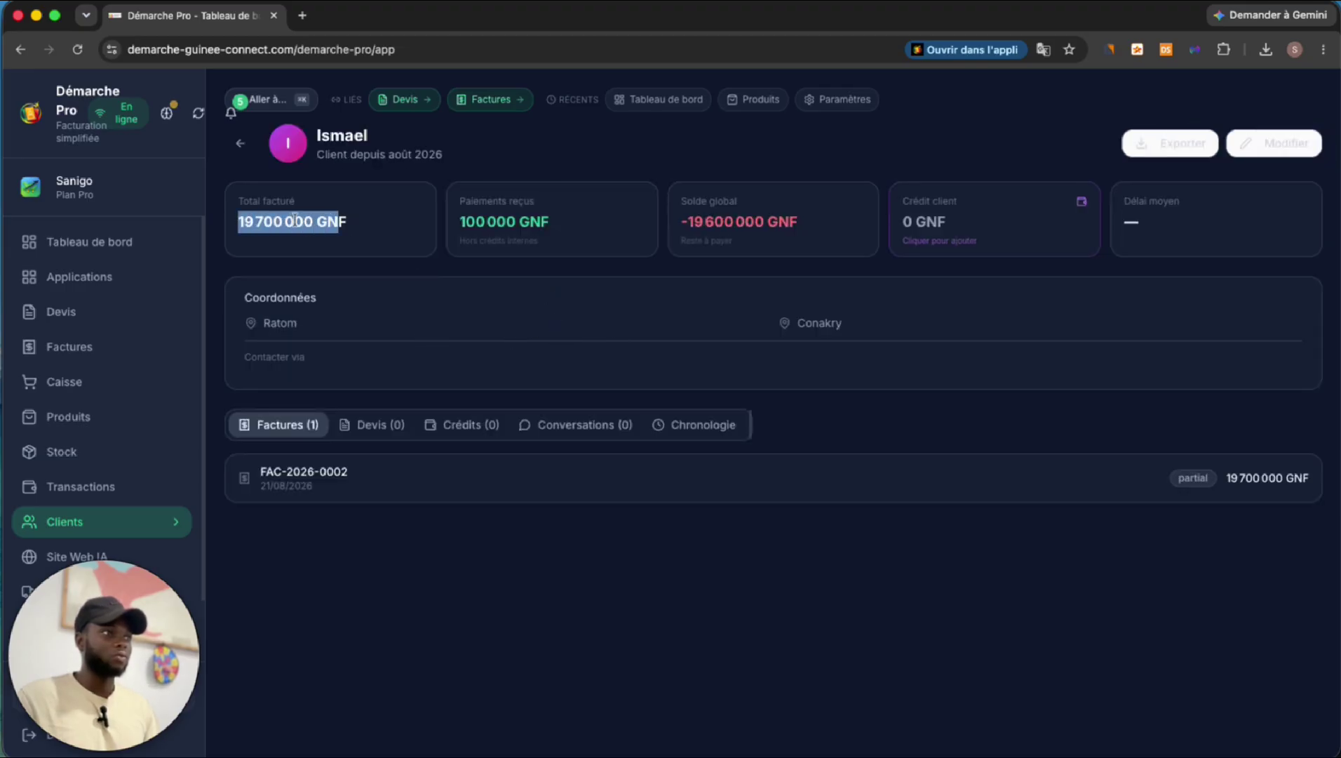
left_click(462, 222)
left_click_drag(461, 222, 549, 223)
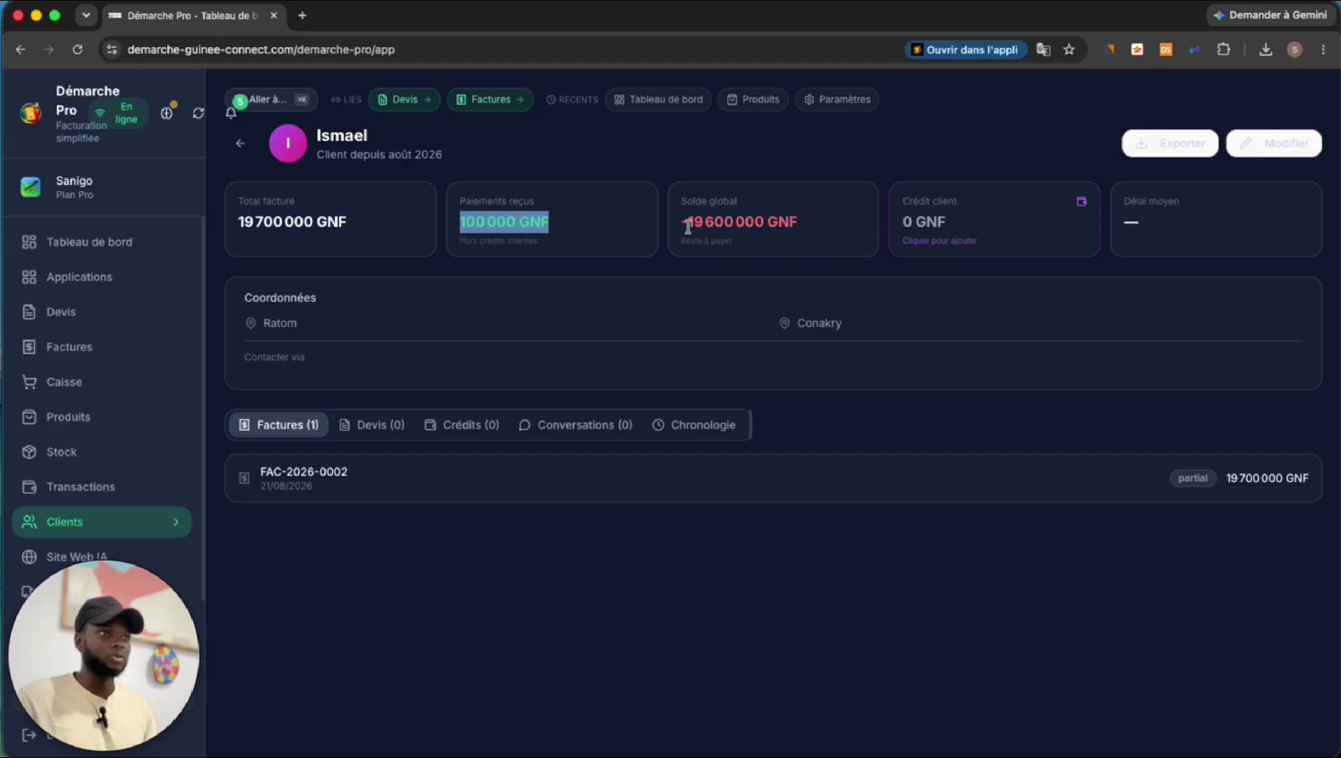
left_click_drag(688, 222, 797, 223)
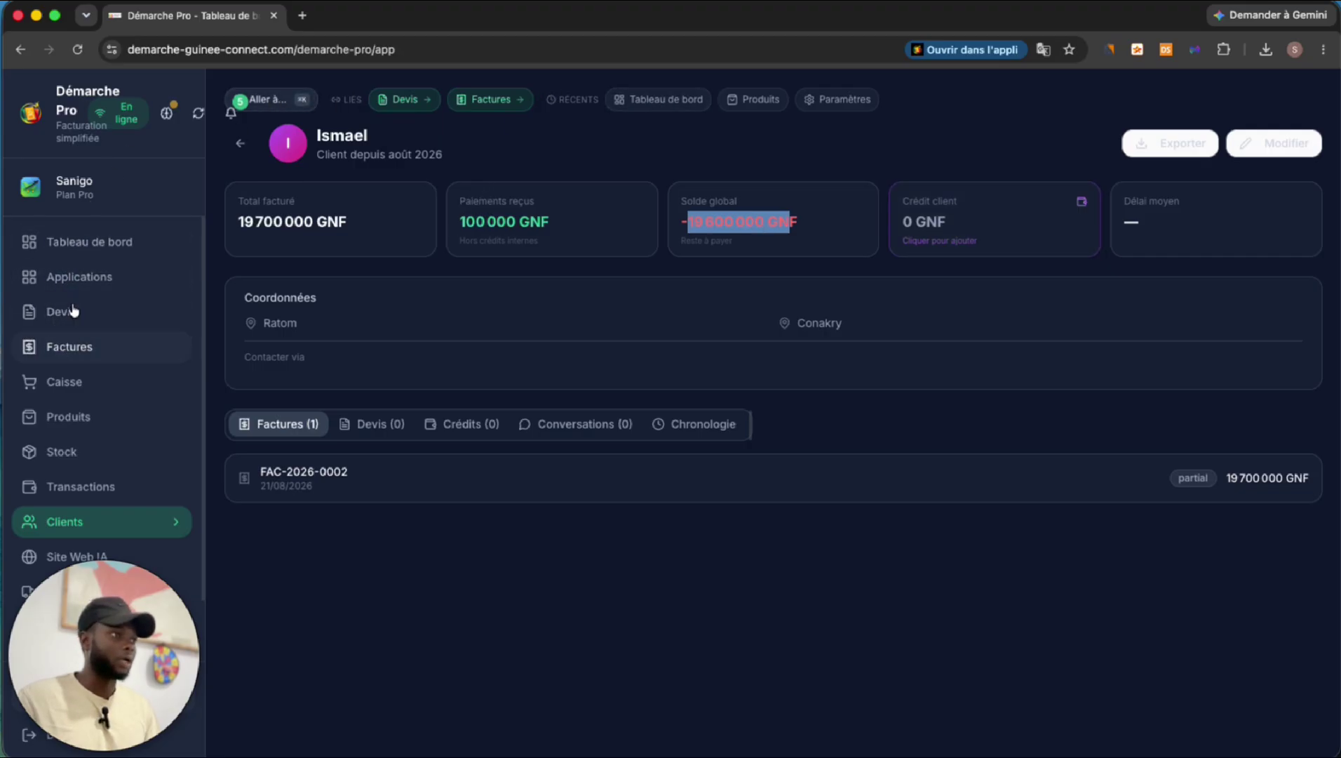
Return to the dashboard and open the invoice list from the getting-started step "Émettre votre première facture"
left_click(81, 247)
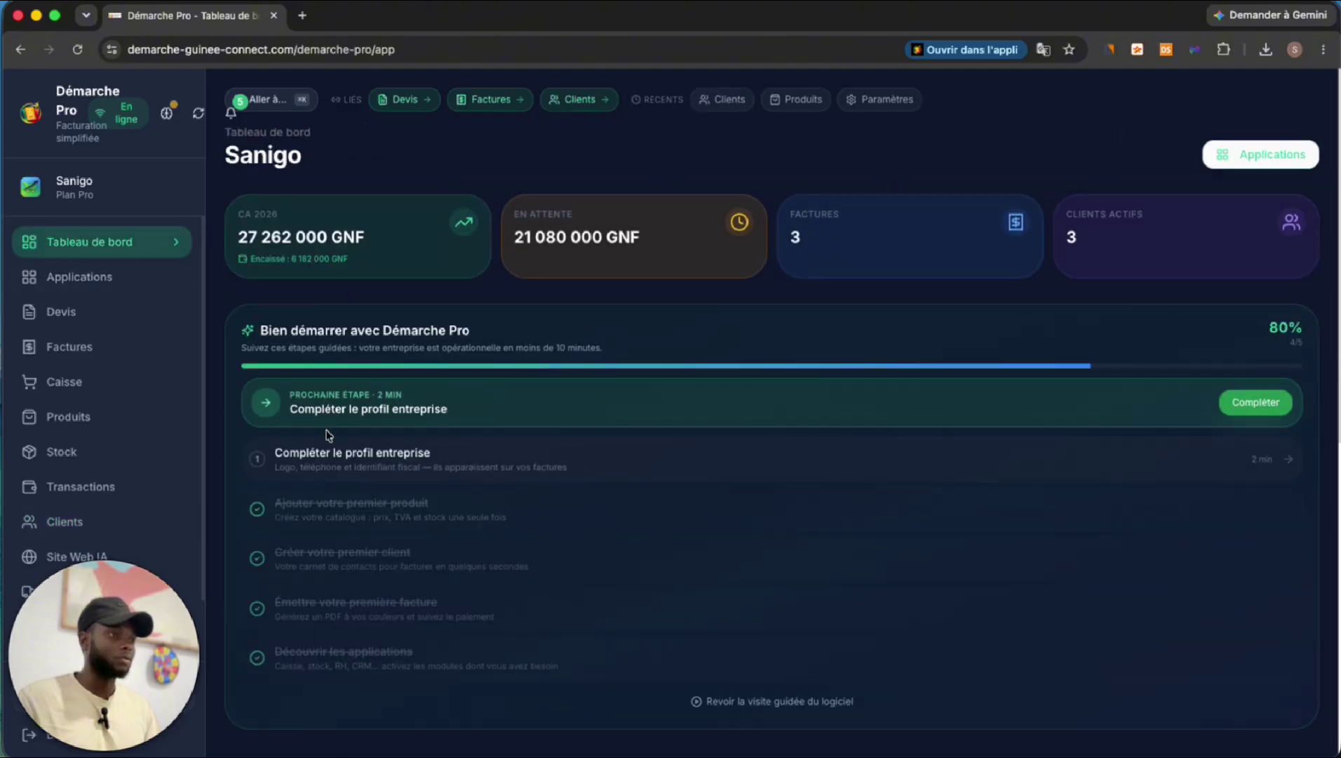
scroll(365, 442, "down", 1)
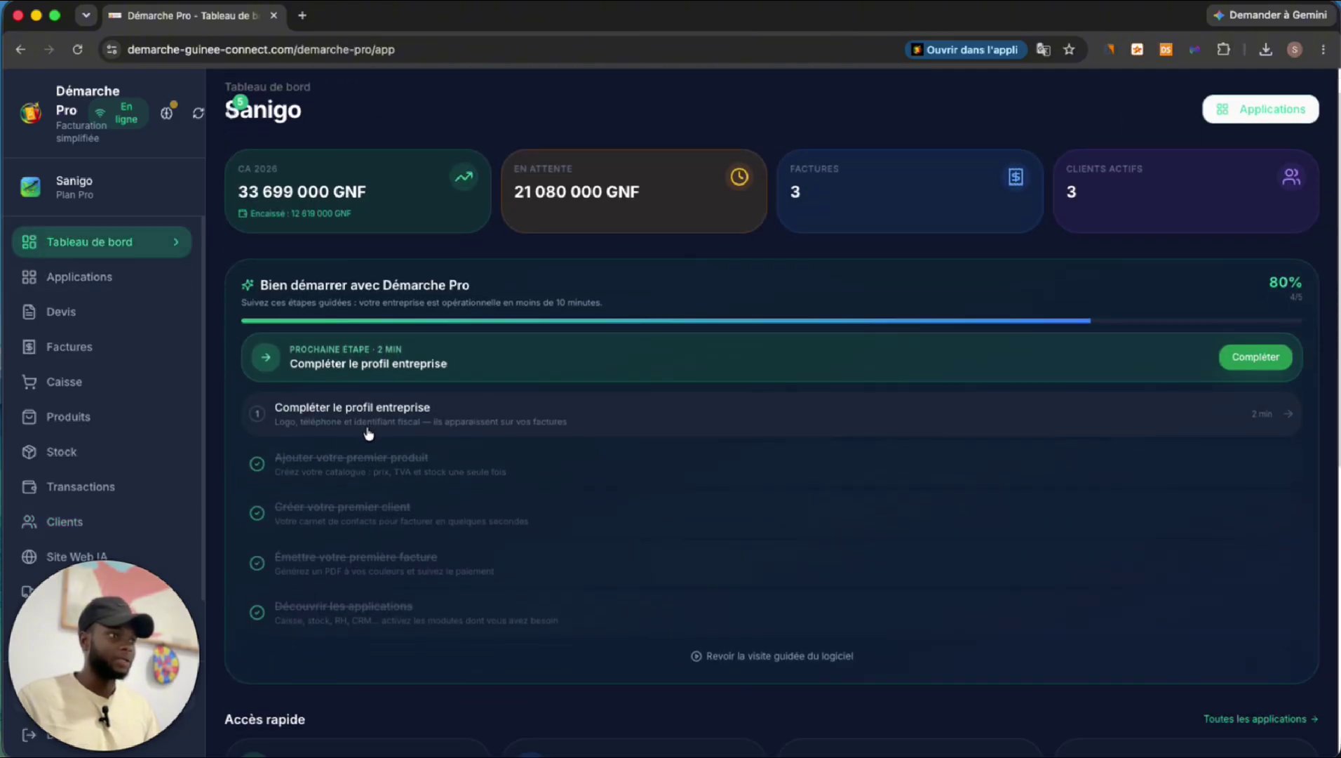
scroll(361, 441, "down", 1)
scroll(336, 461, "down", 1)
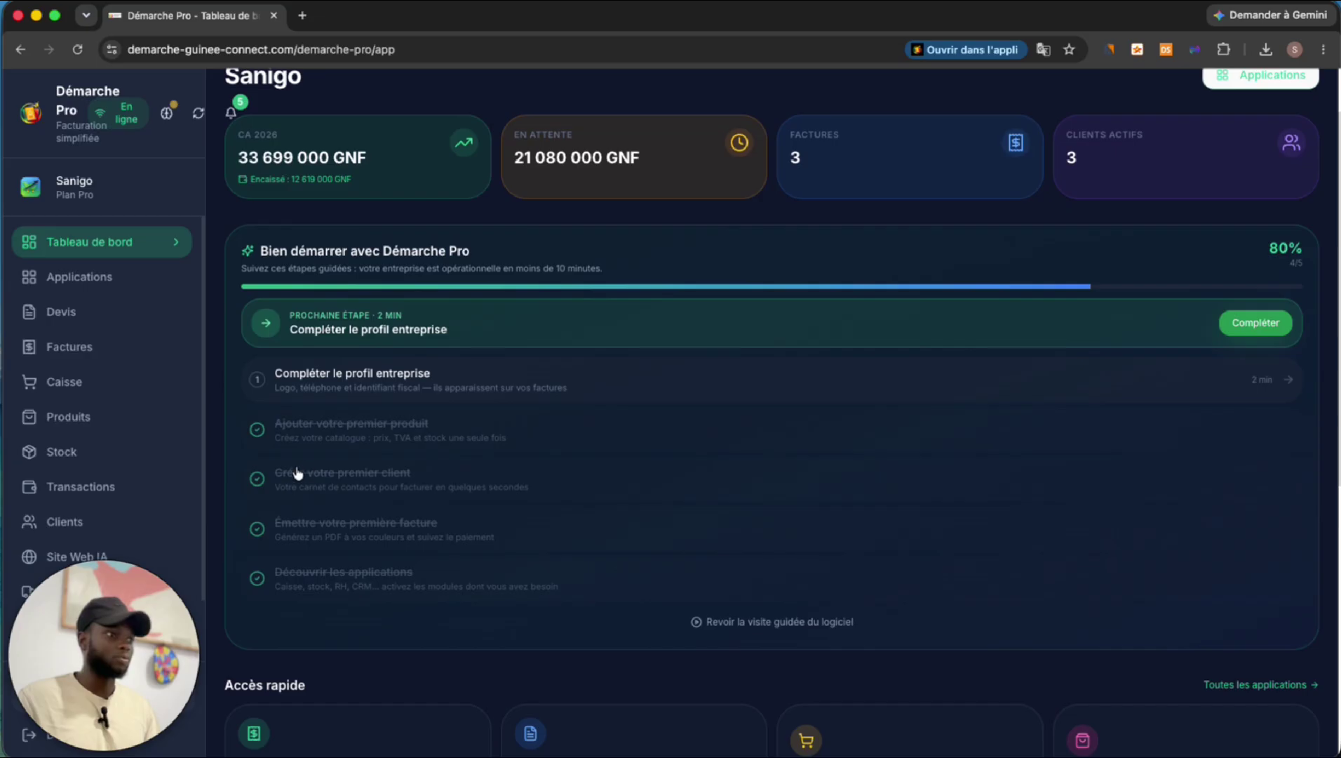
scroll(358, 505, "down", 1)
left_click(353, 512)
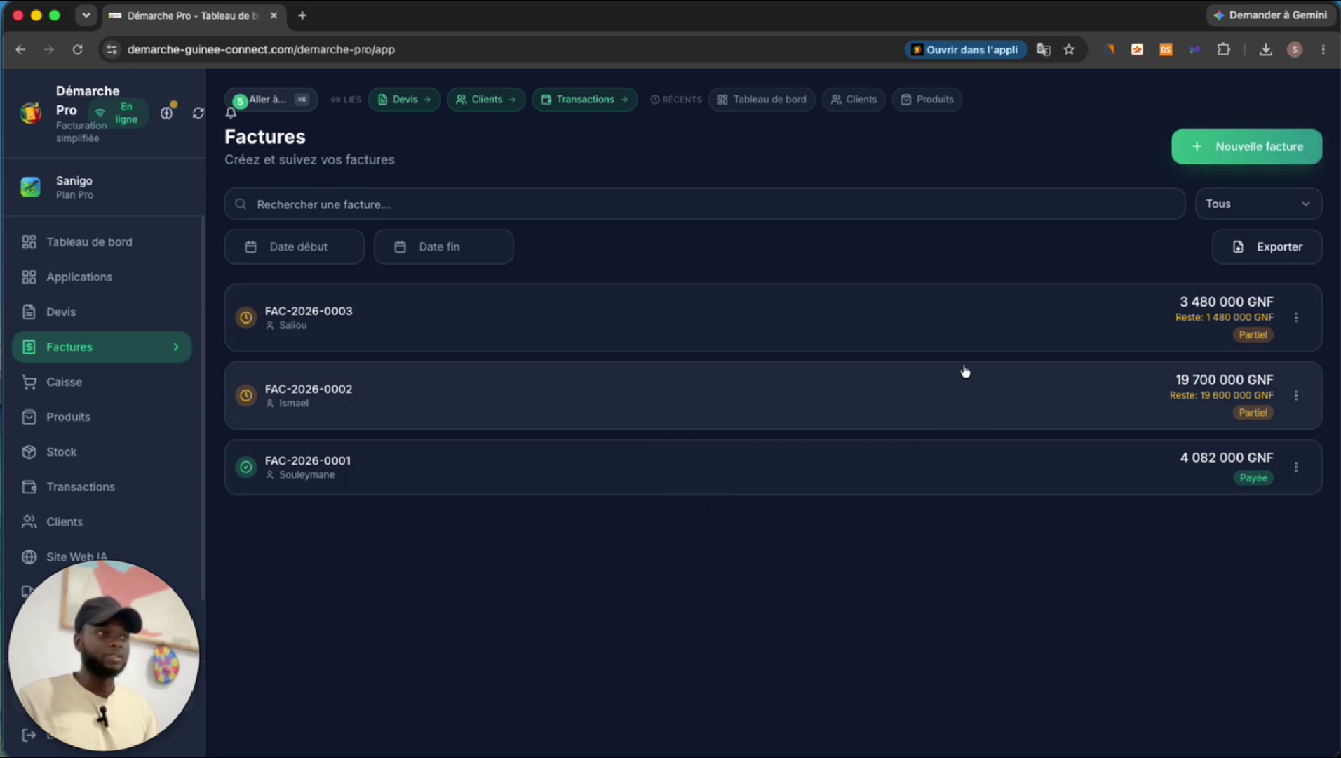
Start a new invoice for the second existing client in the client list
left_click(1228, 149)
left_click(686, 258)
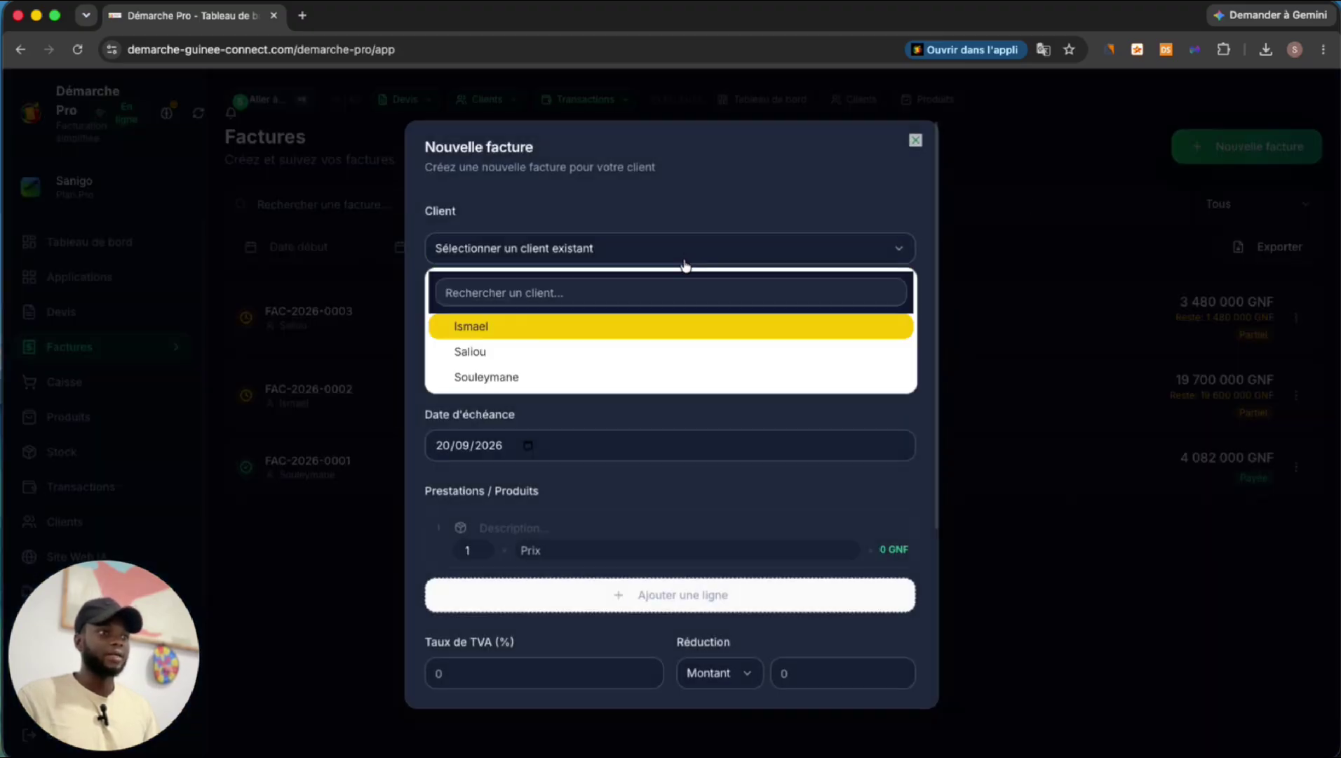
left_click(474, 354)
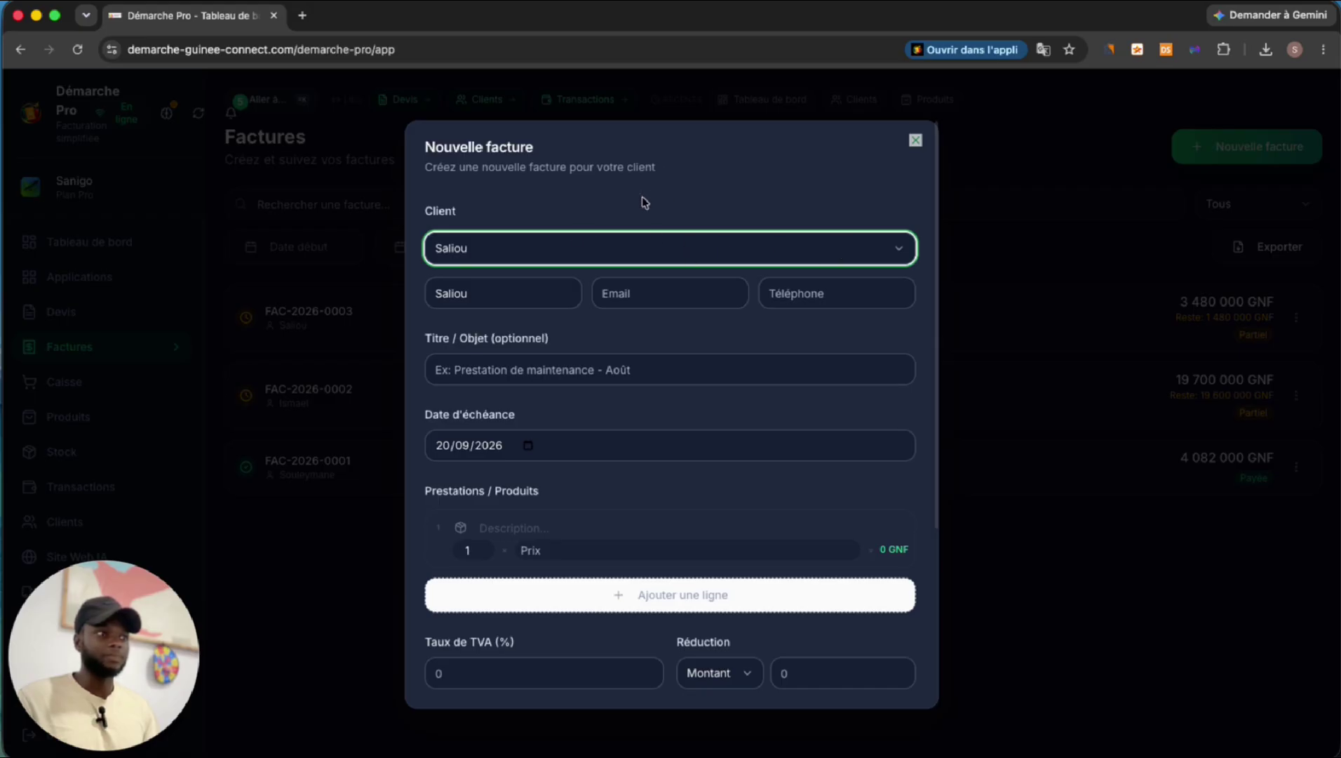
Set the invoice's title to "Facture Pour revente"
scroll(516, 342, "down", 2)
left_click(488, 287)
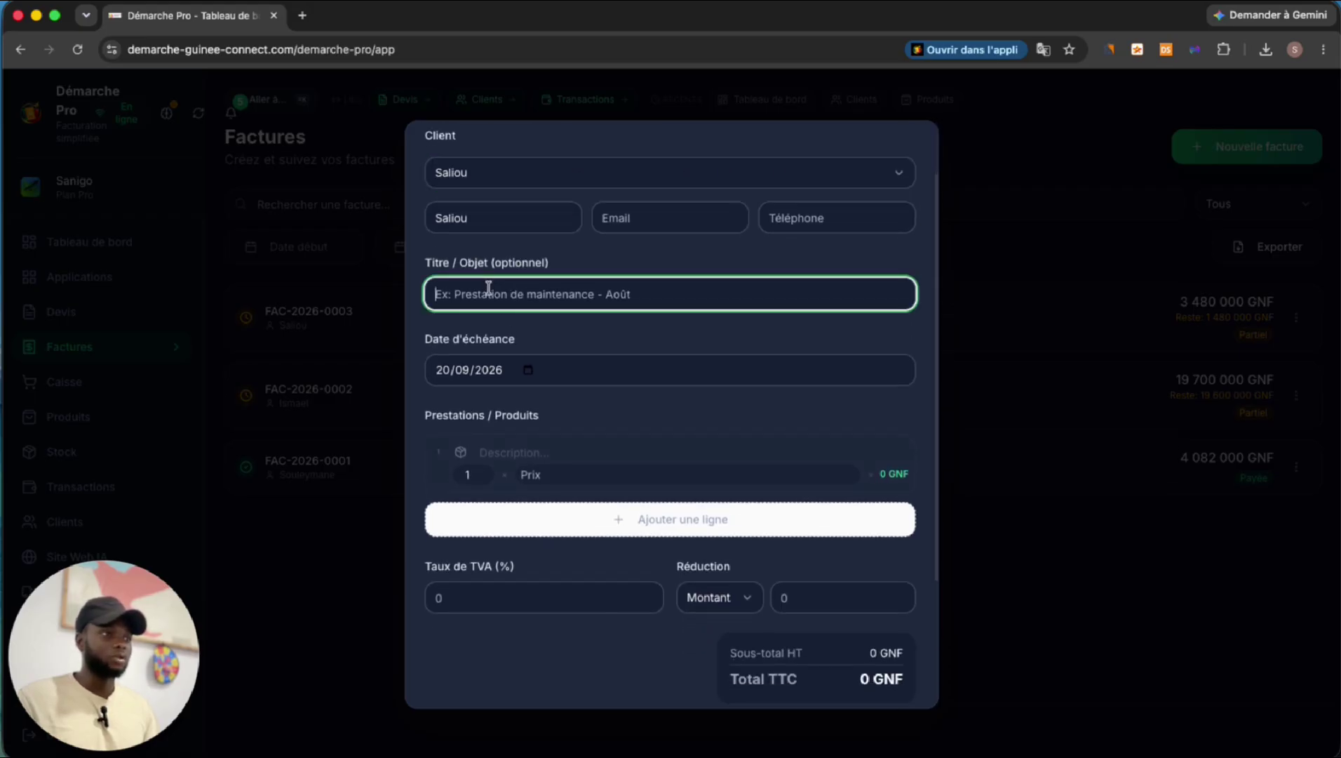
type("Ve")
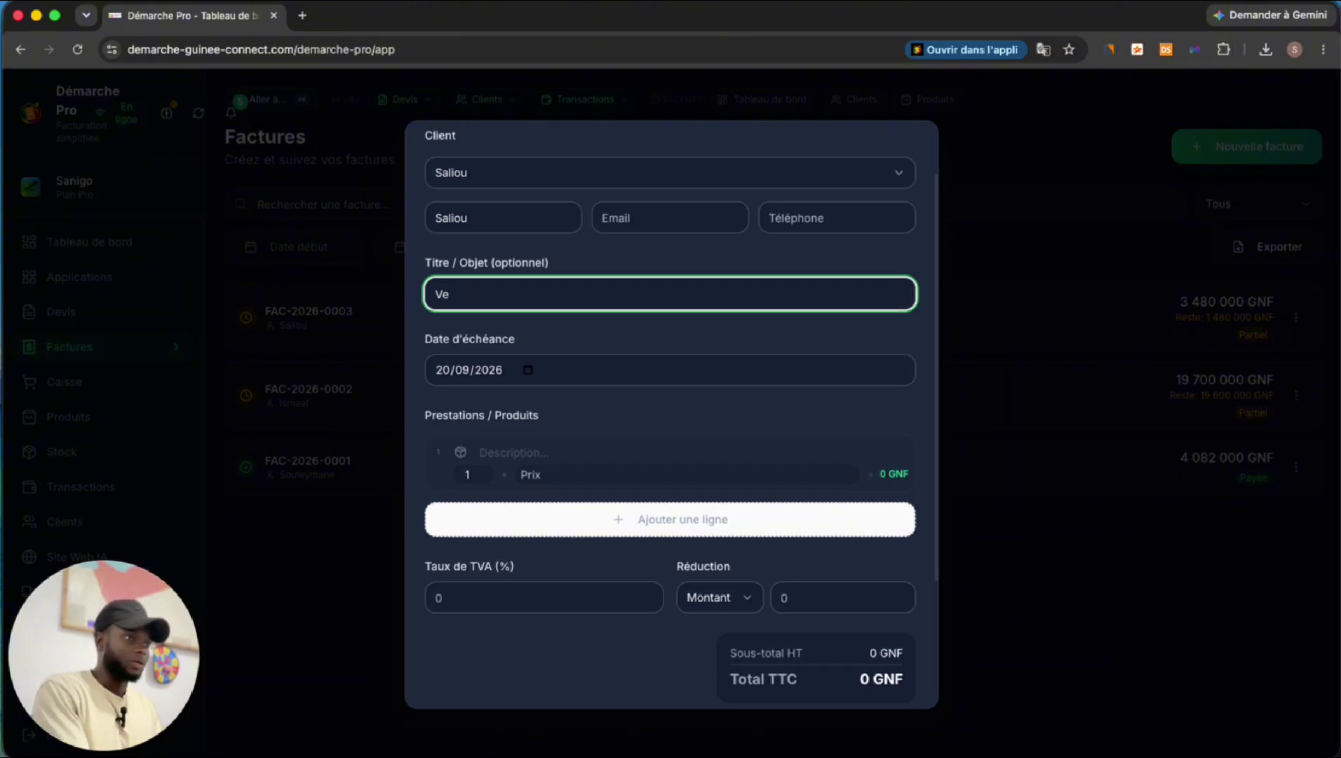
key("BackSpace")
key("BackSpace")
type("Facture Pour revente")
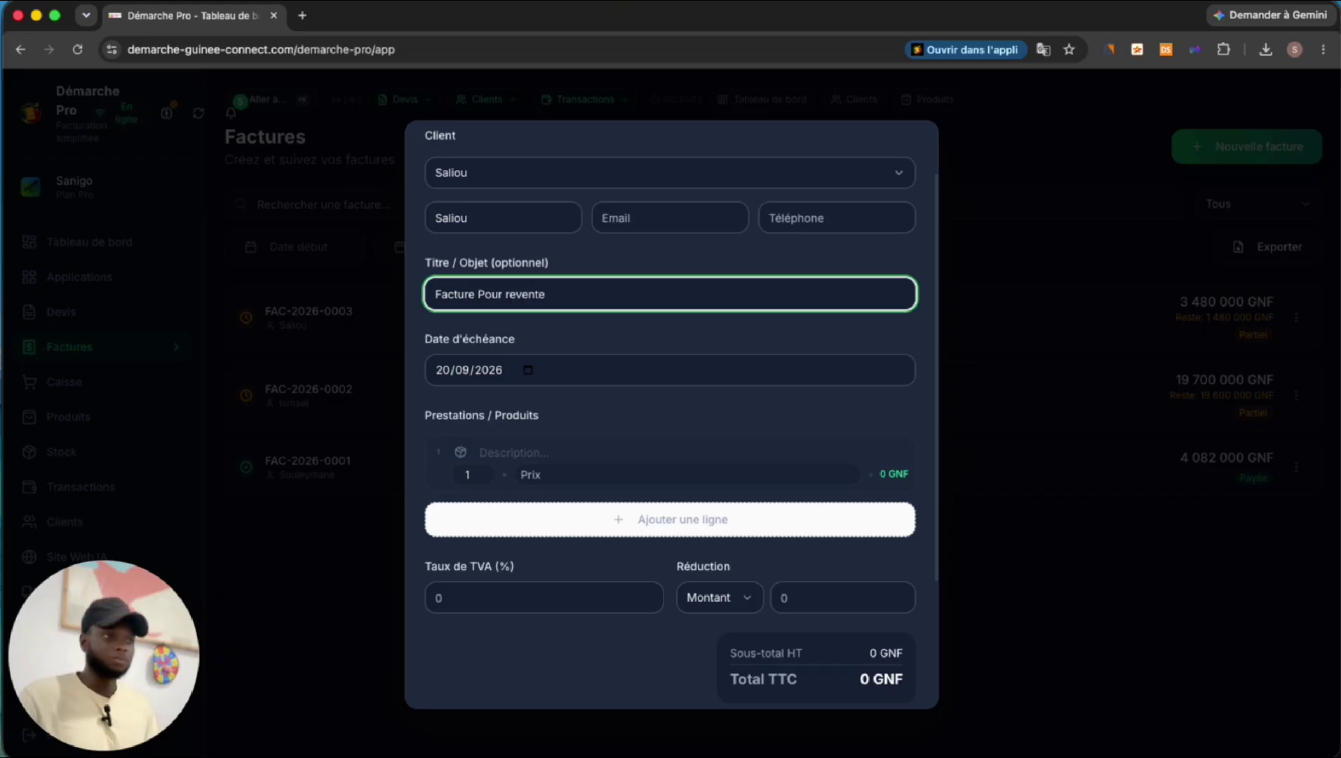
Set the invoice's due date to 30/09/2026
scroll(568, 342, "down", 1)
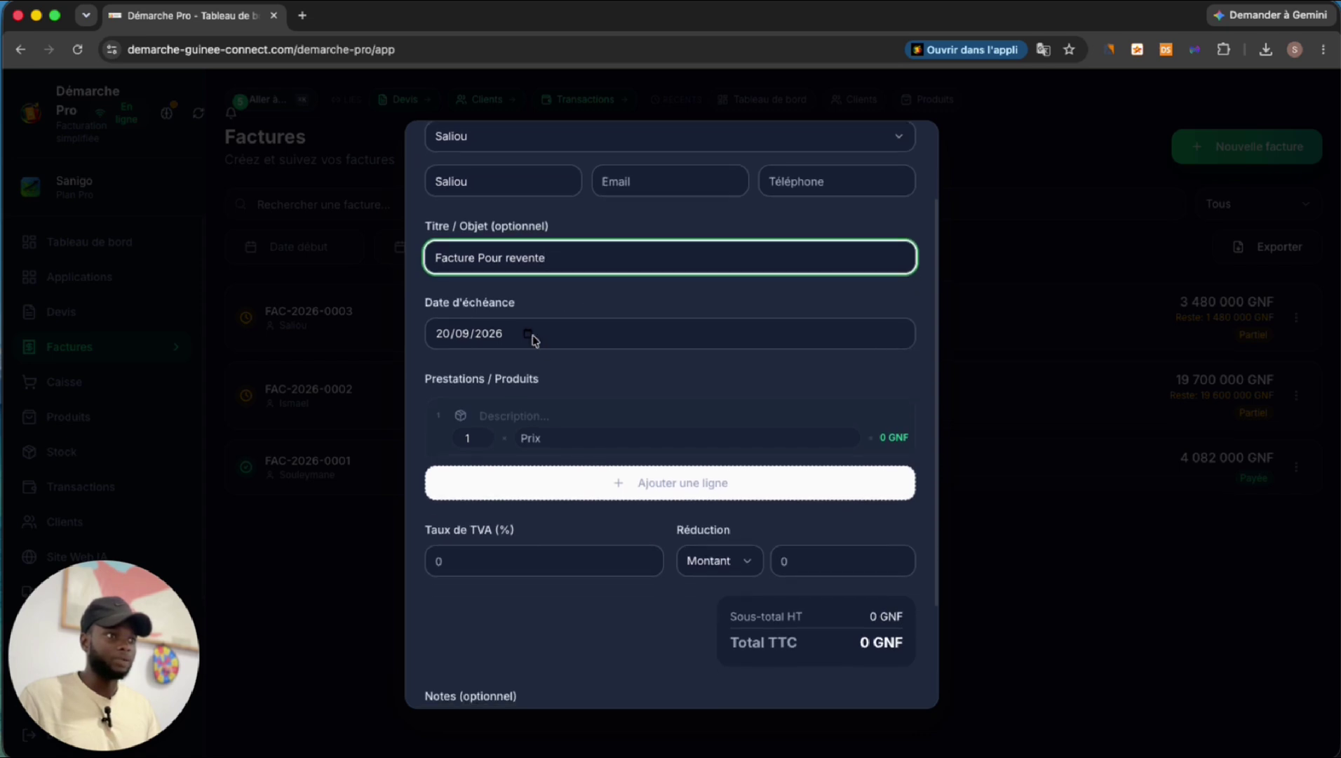
left_click(528, 334)
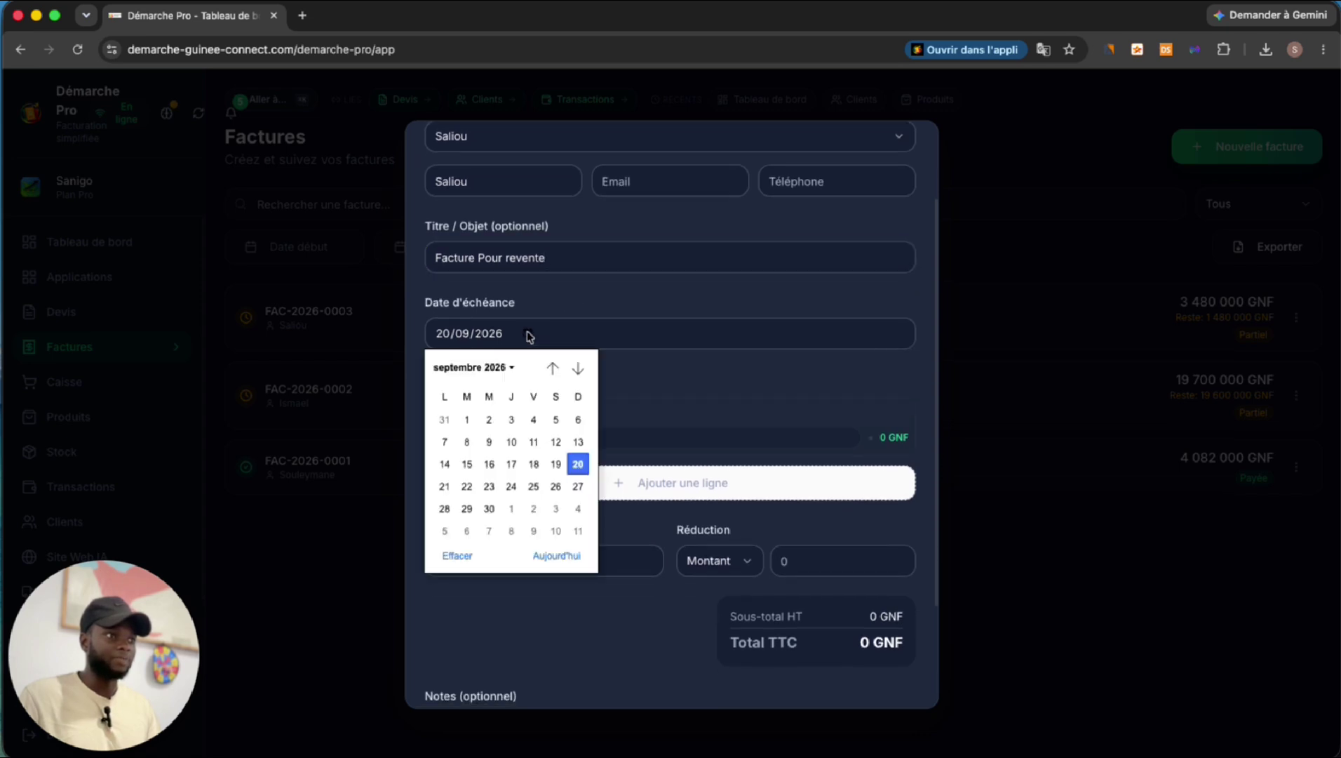
left_click(489, 510)
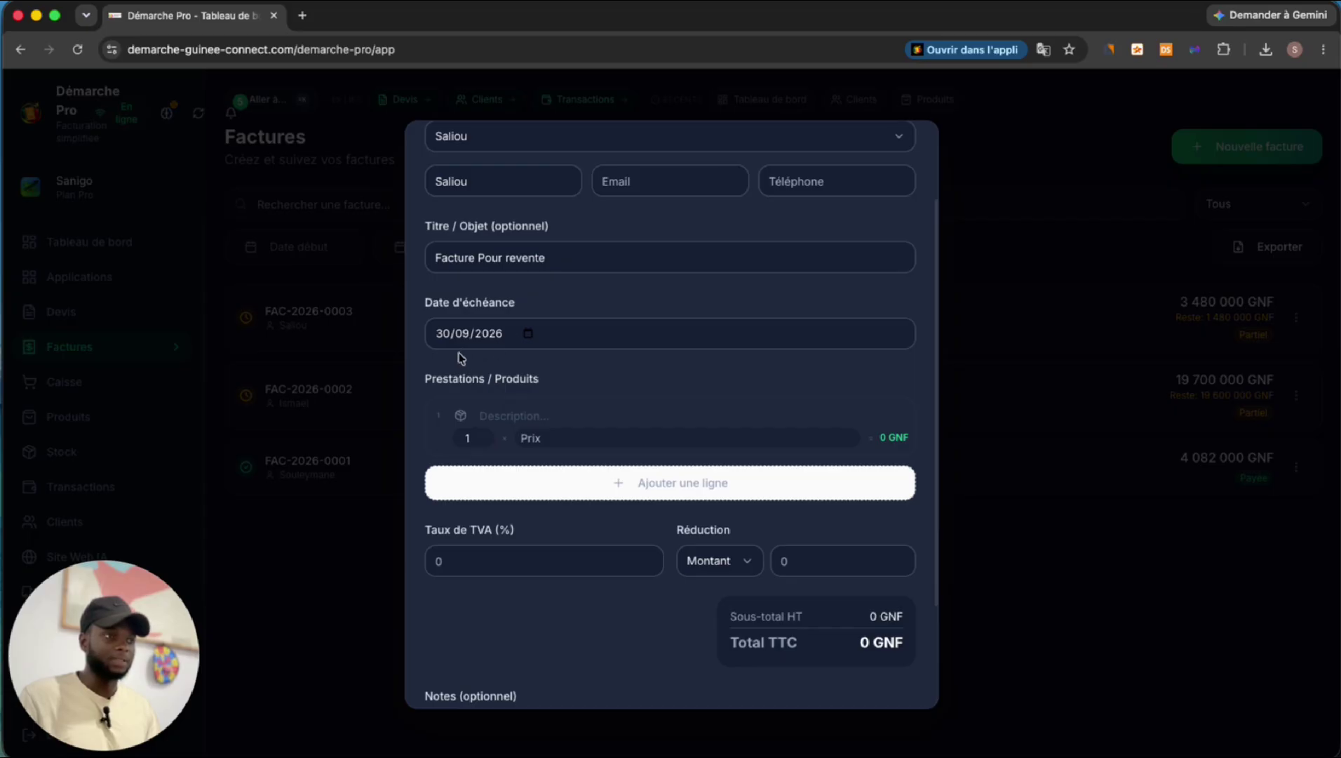
Choose the catalogue product "Mixeur simple" for the first invoice line and add an empty second line
scroll(626, 354, "down", 2)
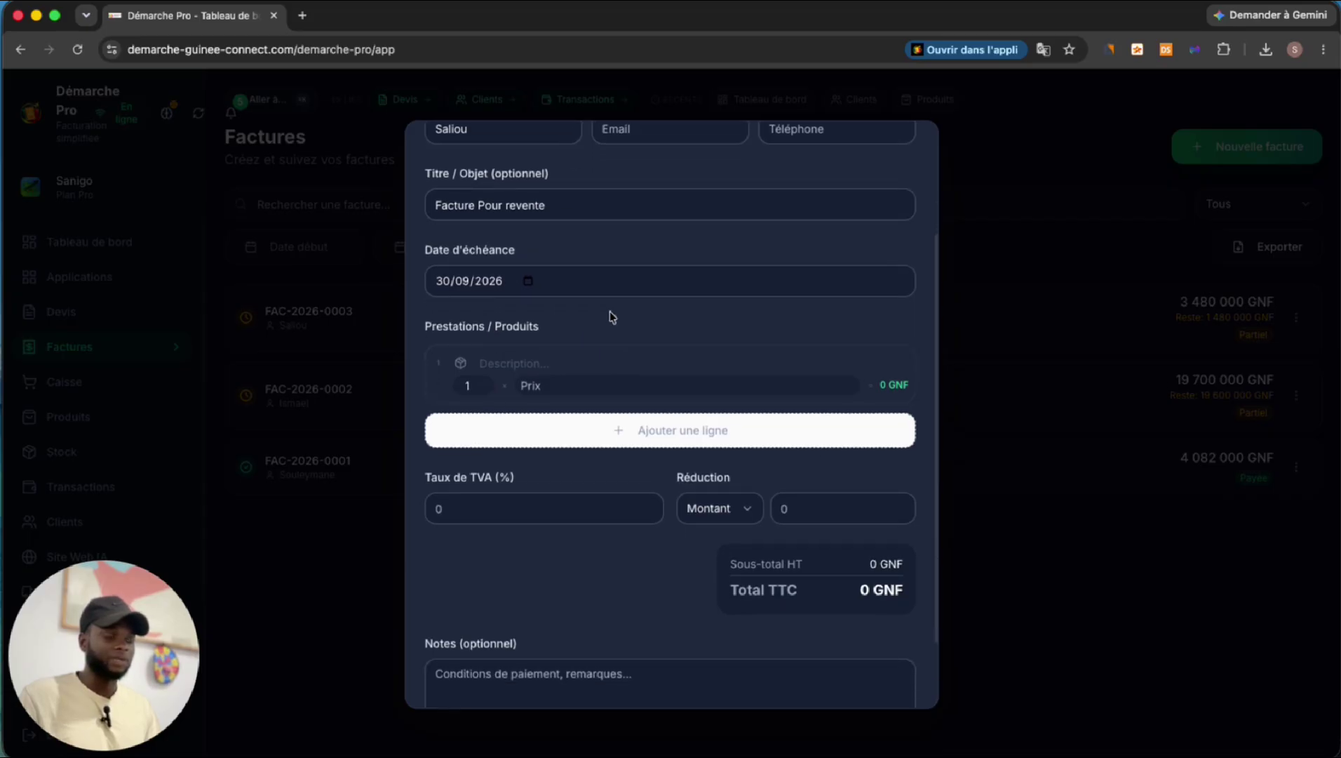
left_click(460, 363)
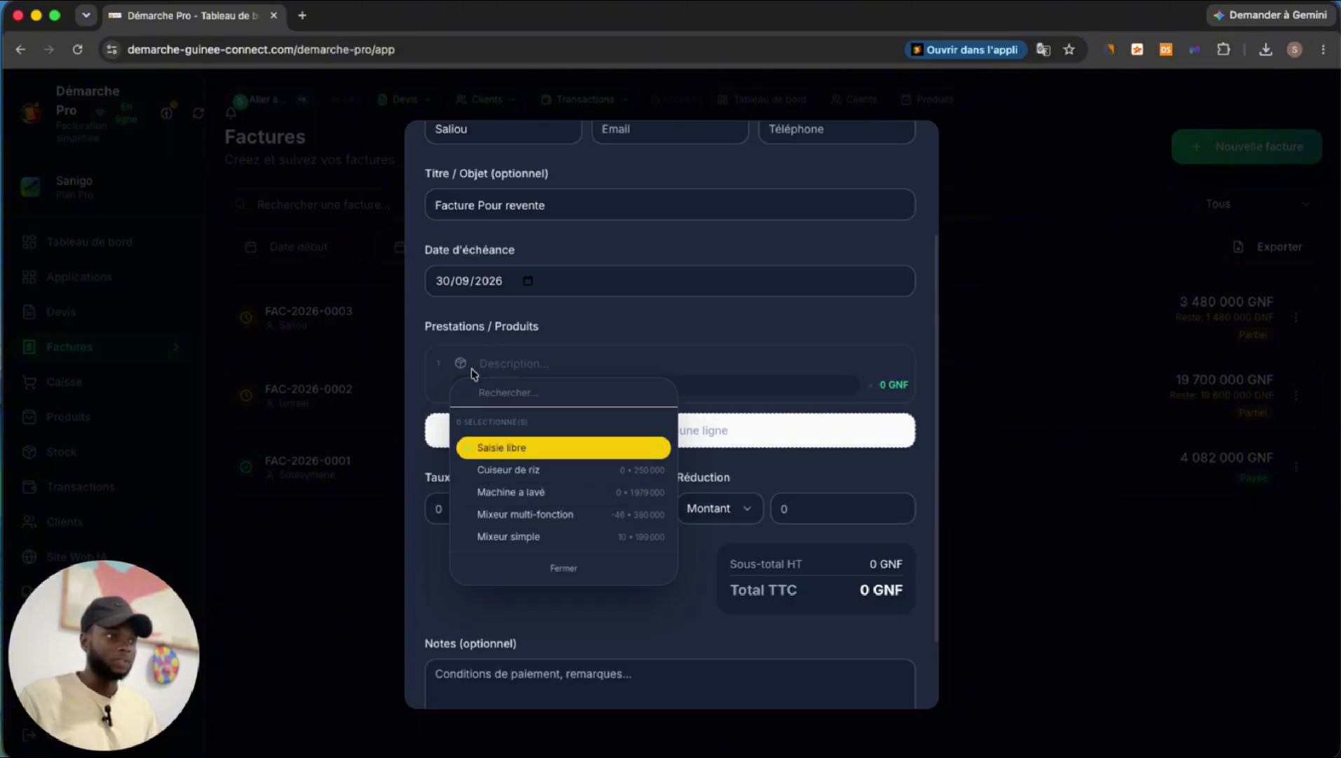
left_click(515, 538)
left_click(637, 323)
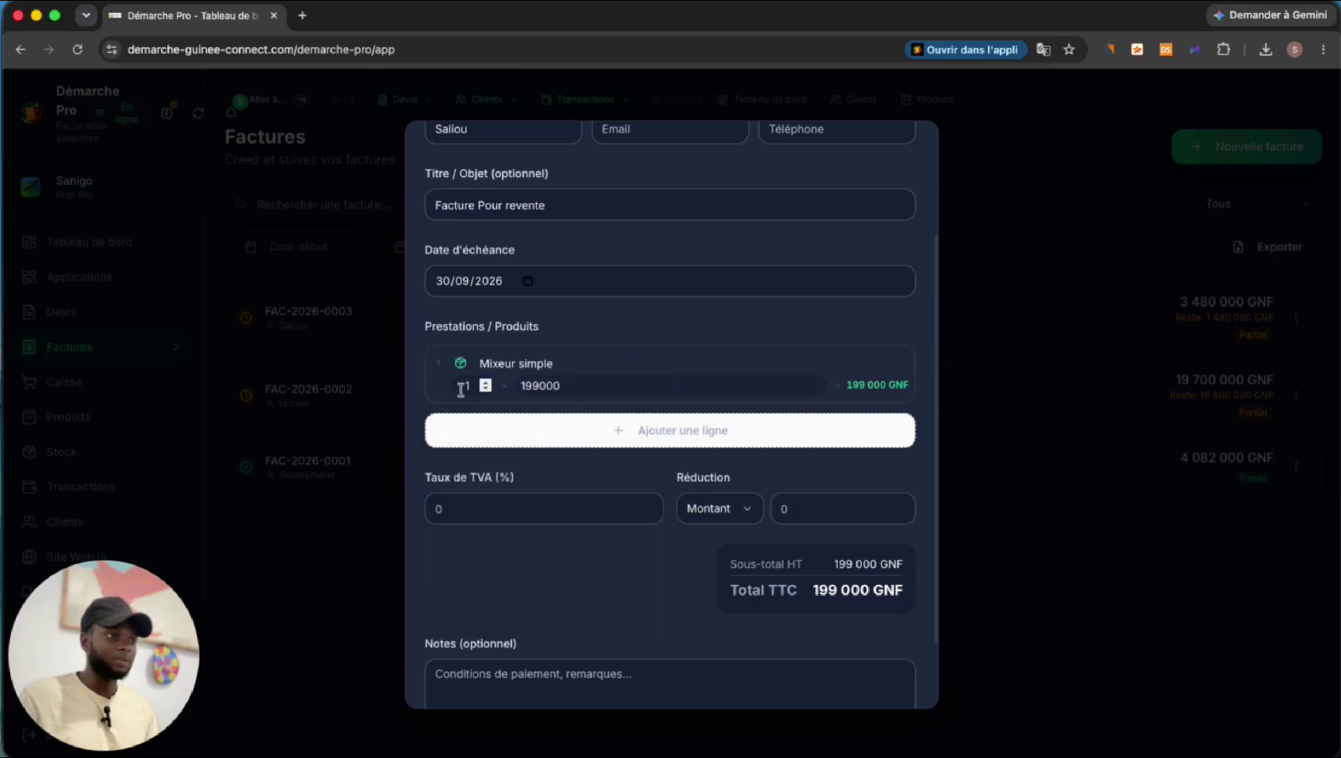
left_click(550, 439)
Try a free-text description on the second invoice line by entering "derrgfrgr", and clear it
left_click(460, 433)
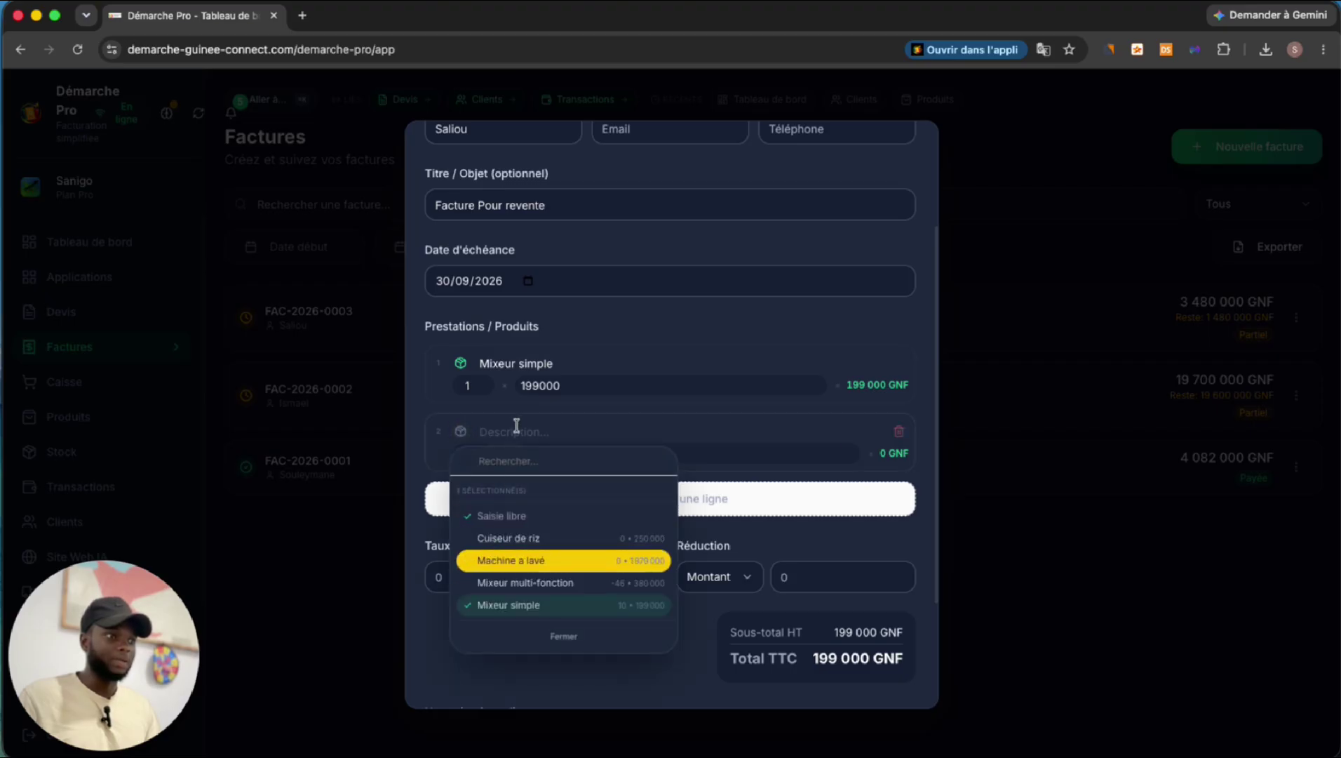
left_click(459, 432)
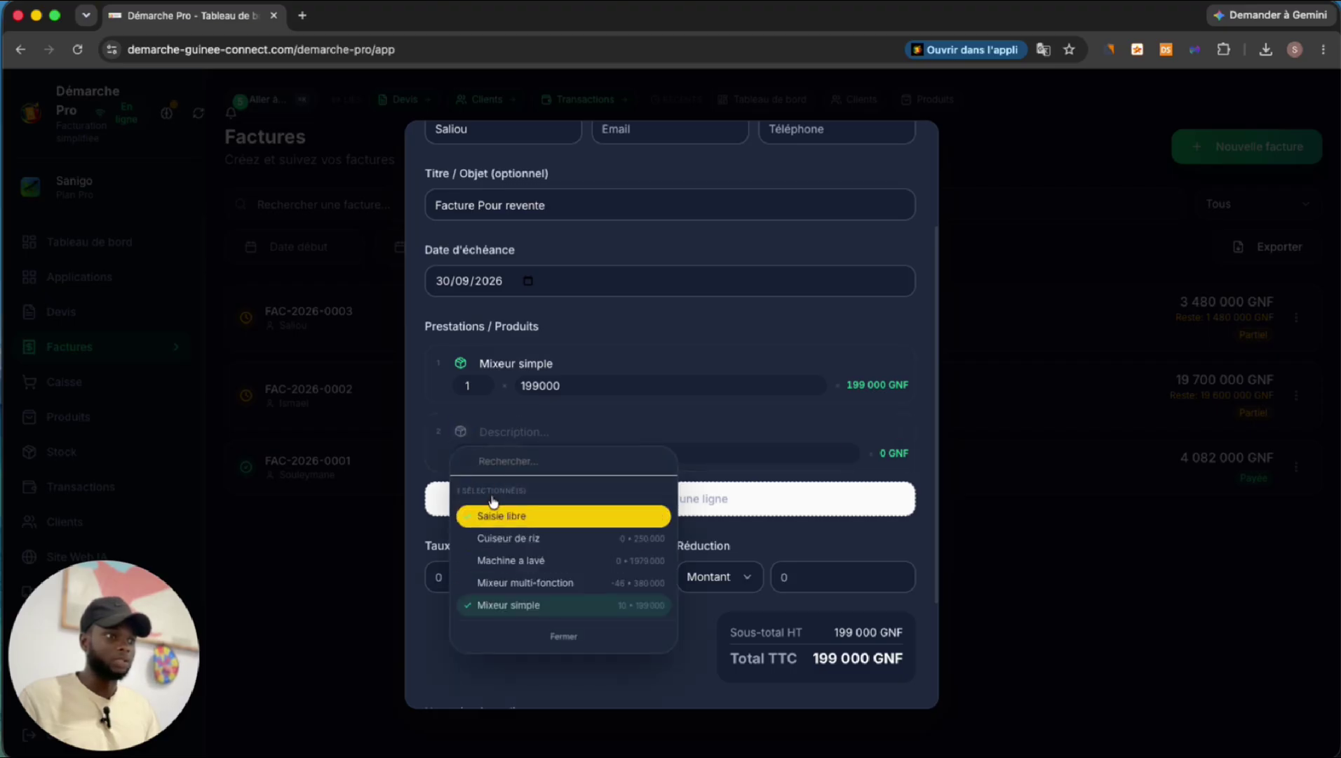
left_click(513, 432)
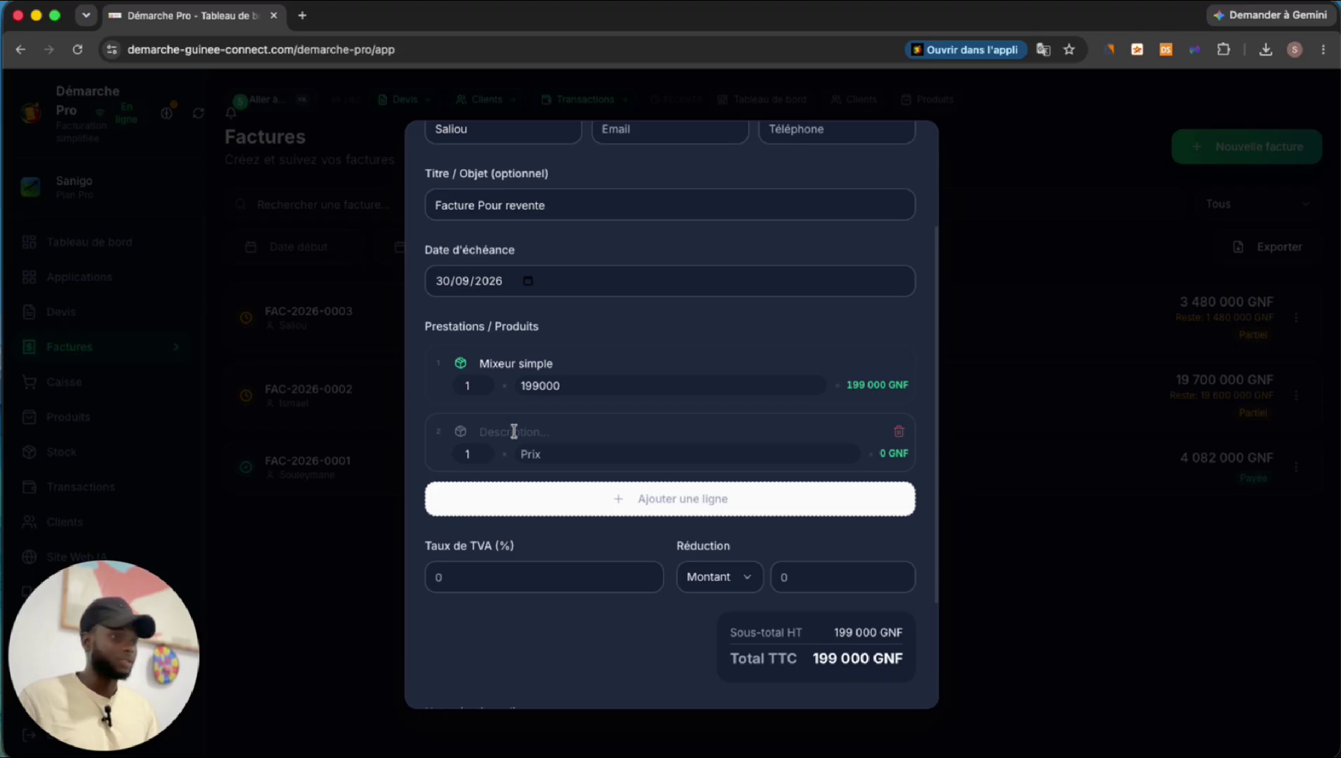
type("derrgfrgr")
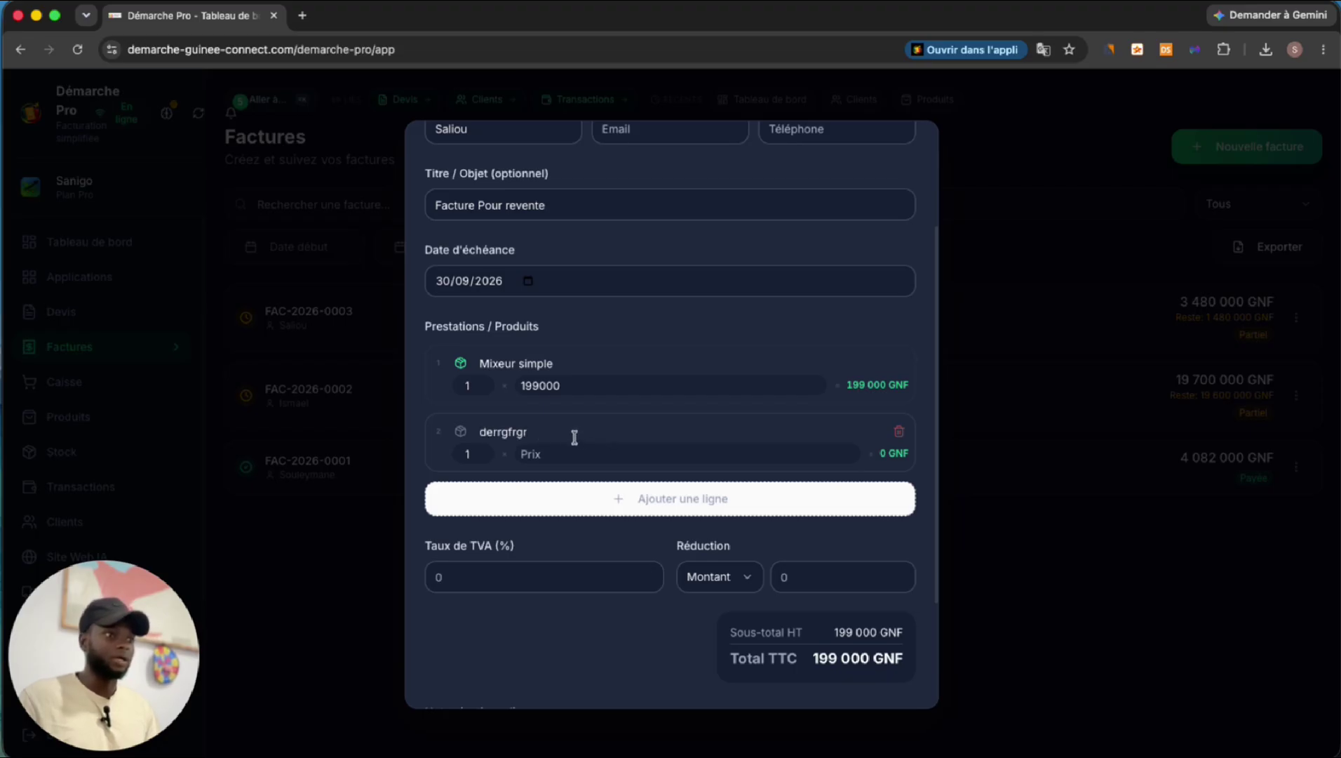
left_click_drag(537, 431, 476, 430)
key("BackSpace")
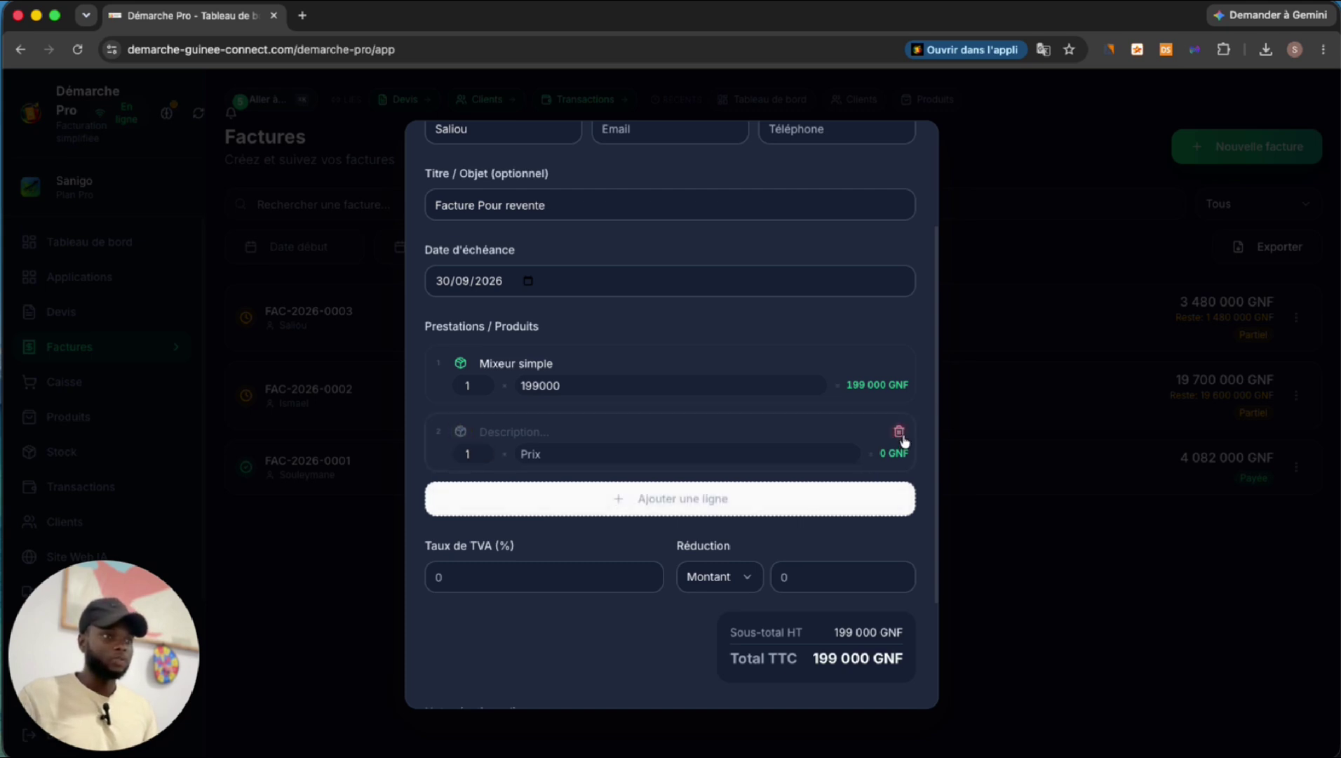
Choose the catalogue product "Cuiseur de riz" for the second invoice line
left_click(461, 433)
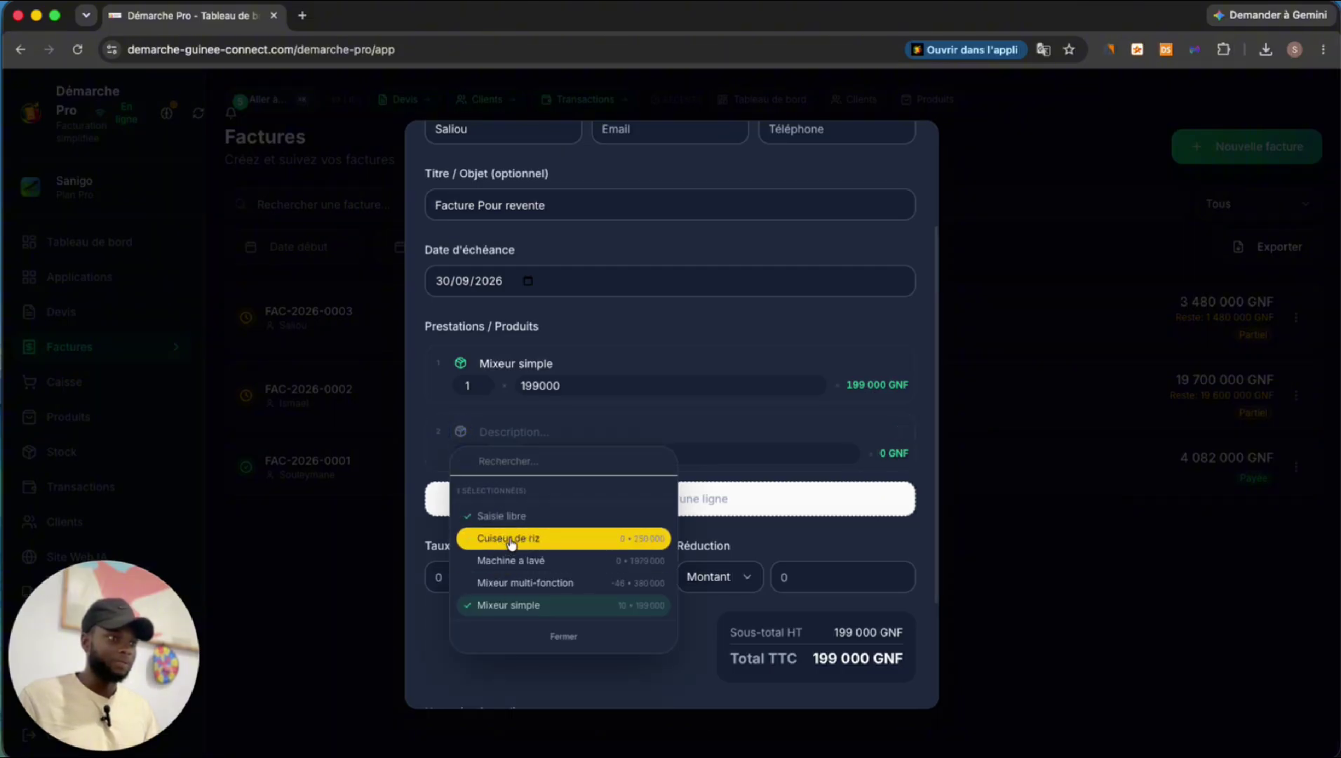
left_click(510, 540)
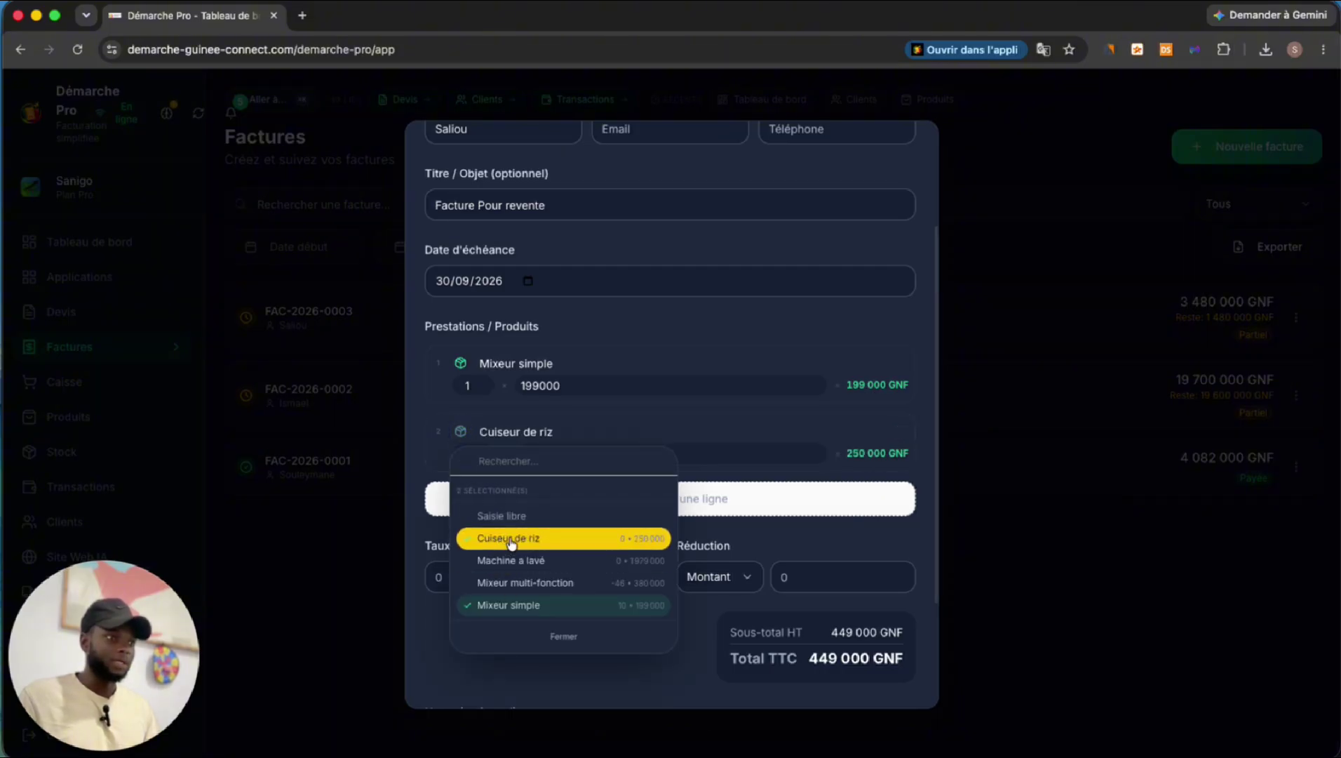
left_click(637, 336)
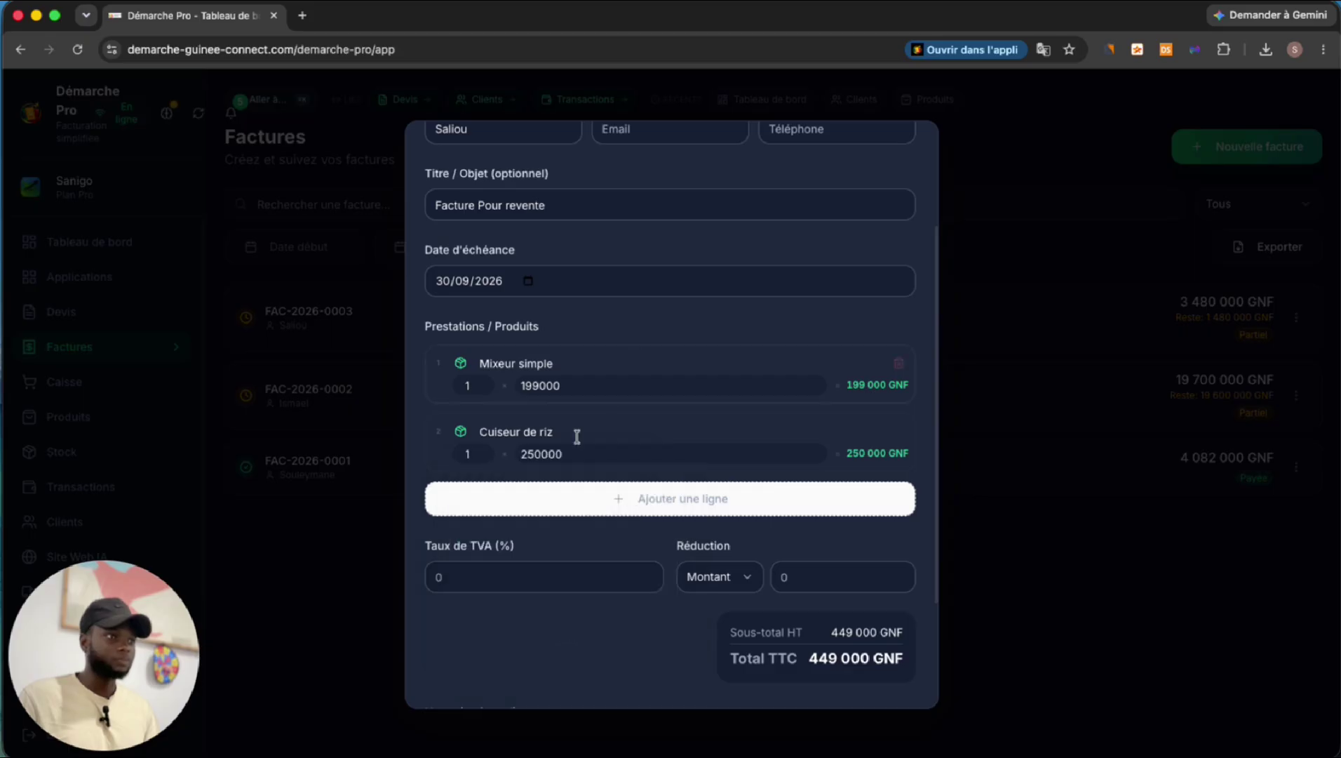
Set the quantity of "Mixeur simple" on the invoice to 4
left_click(486, 382)
left_click(486, 382)
left_click(486, 383)
left_click(486, 382)
left_click(486, 382)
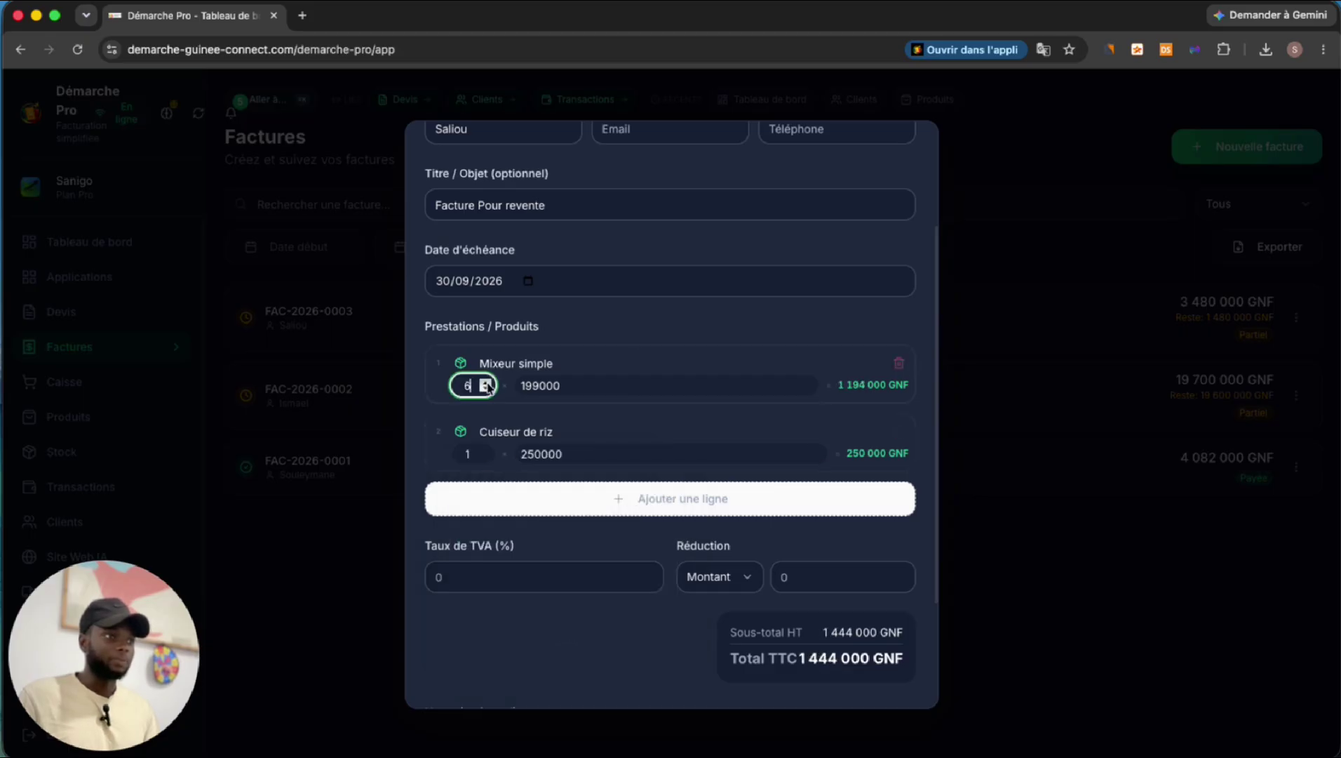
left_click(486, 389)
left_click(486, 389)
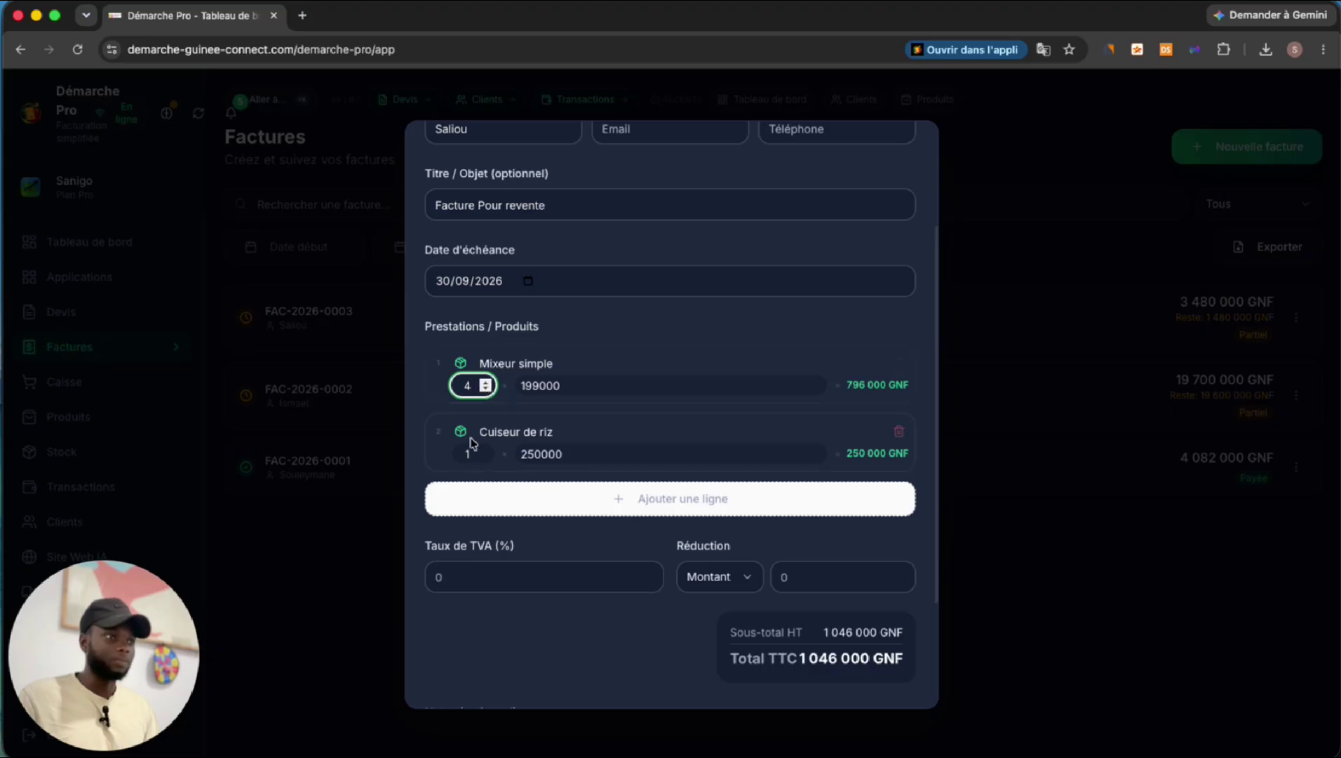
Set the quantity of "Cuiseur de riz" on the invoice to 5
left_click(483, 454)
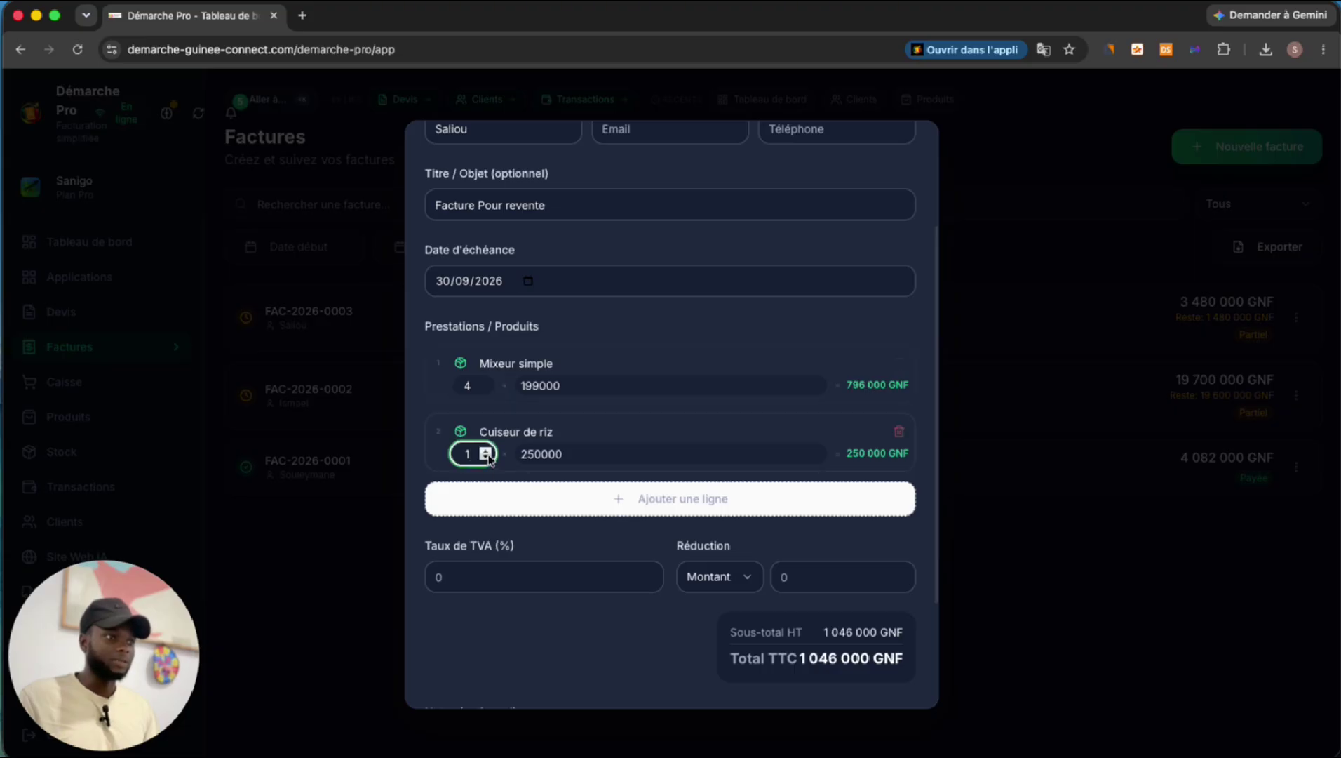
left_click(487, 452)
left_click(486, 451)
left_click(486, 451)
left_click(487, 451)
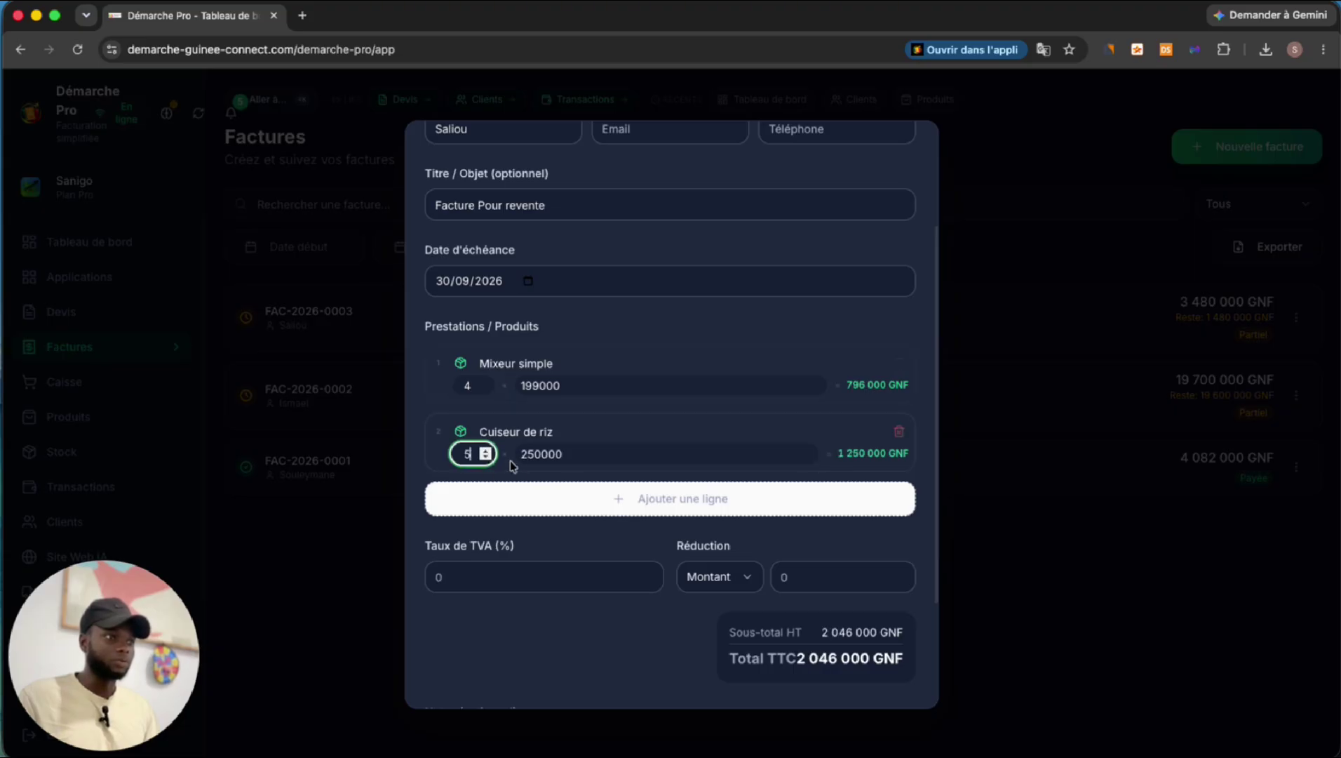
scroll(779, 502, "down", 3)
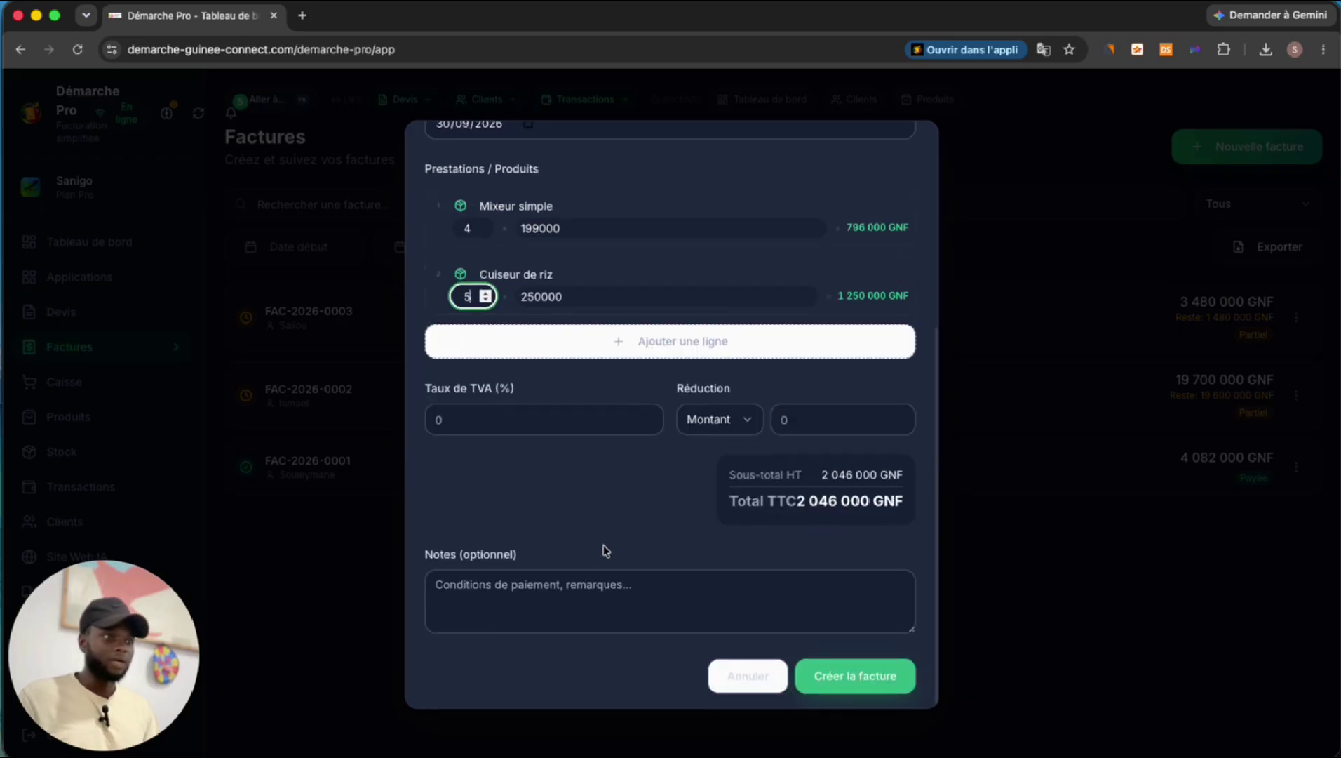
scroll(589, 549, "down", 1)
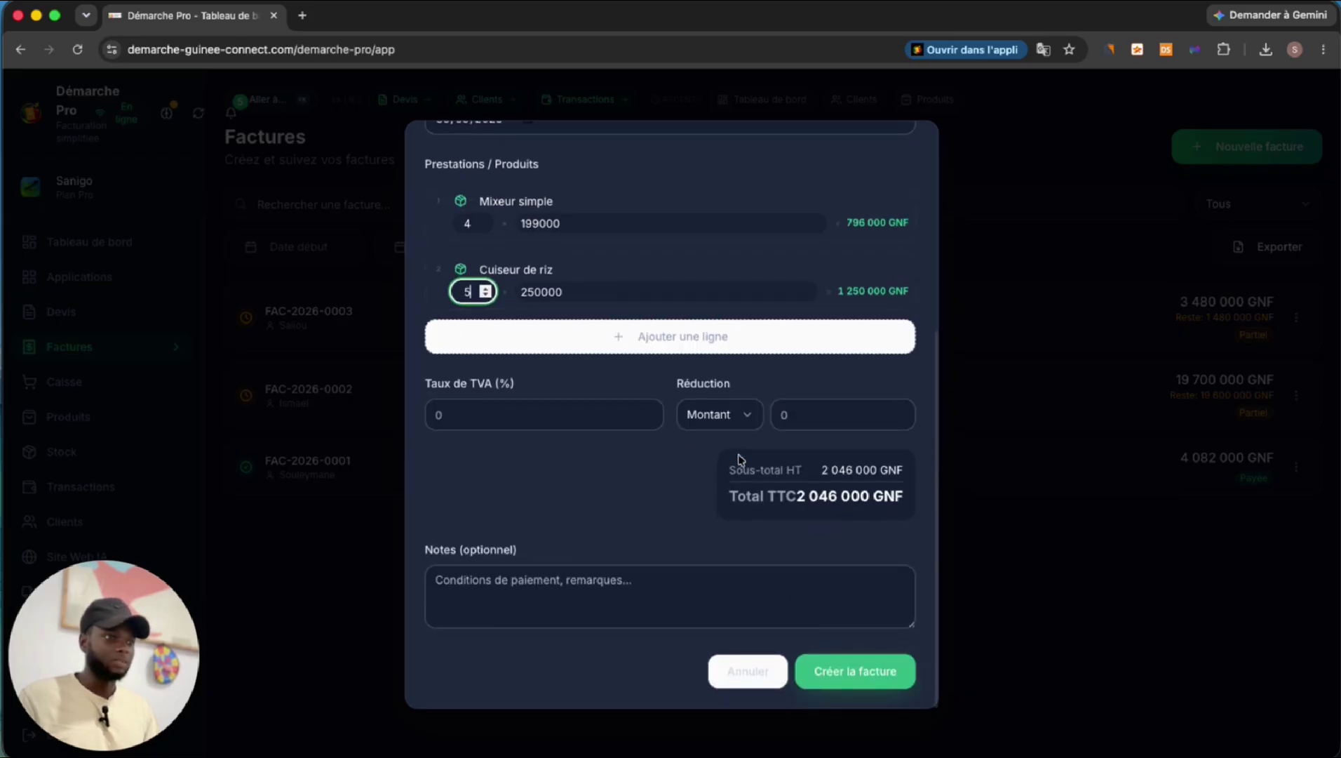
Apply a fixed-amount (Montant) discount of 50000 to the invoice and create it
left_click(719, 414)
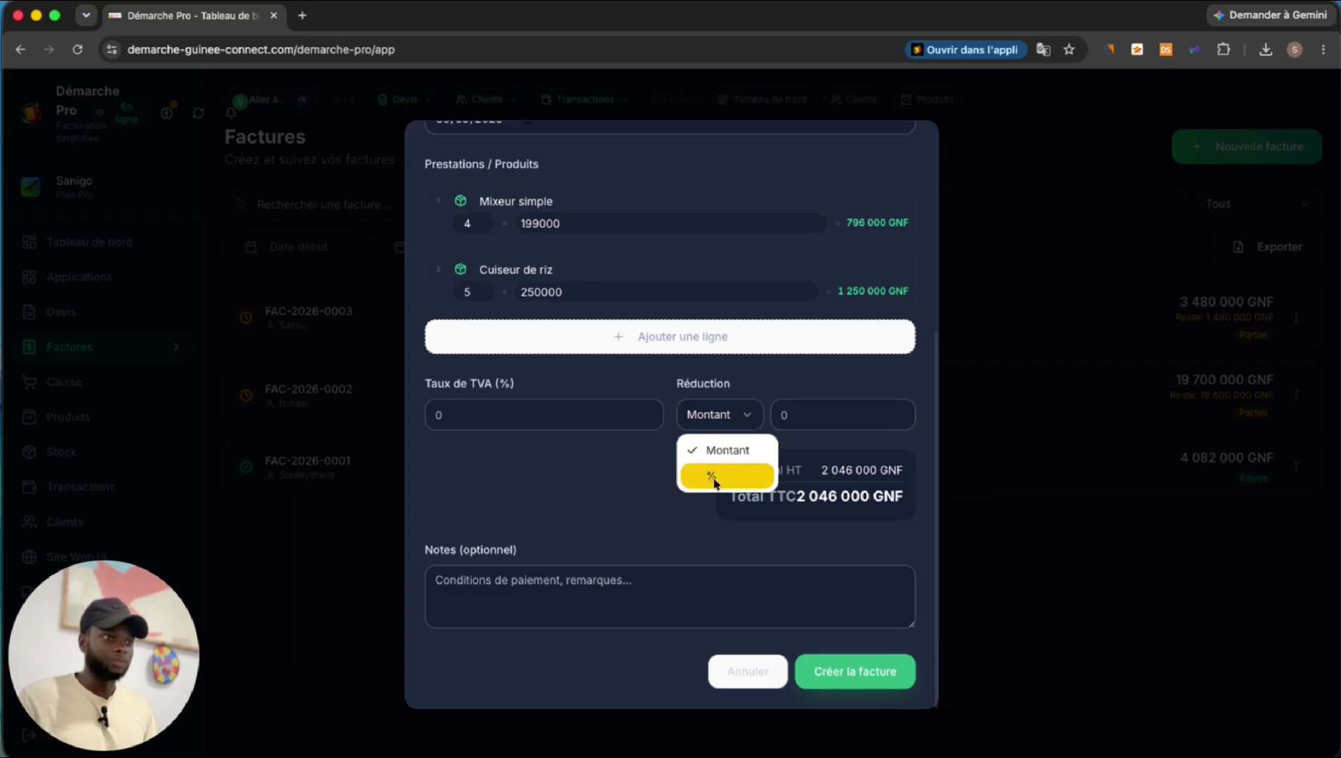
left_click(714, 479)
left_click(721, 418)
left_click(726, 449)
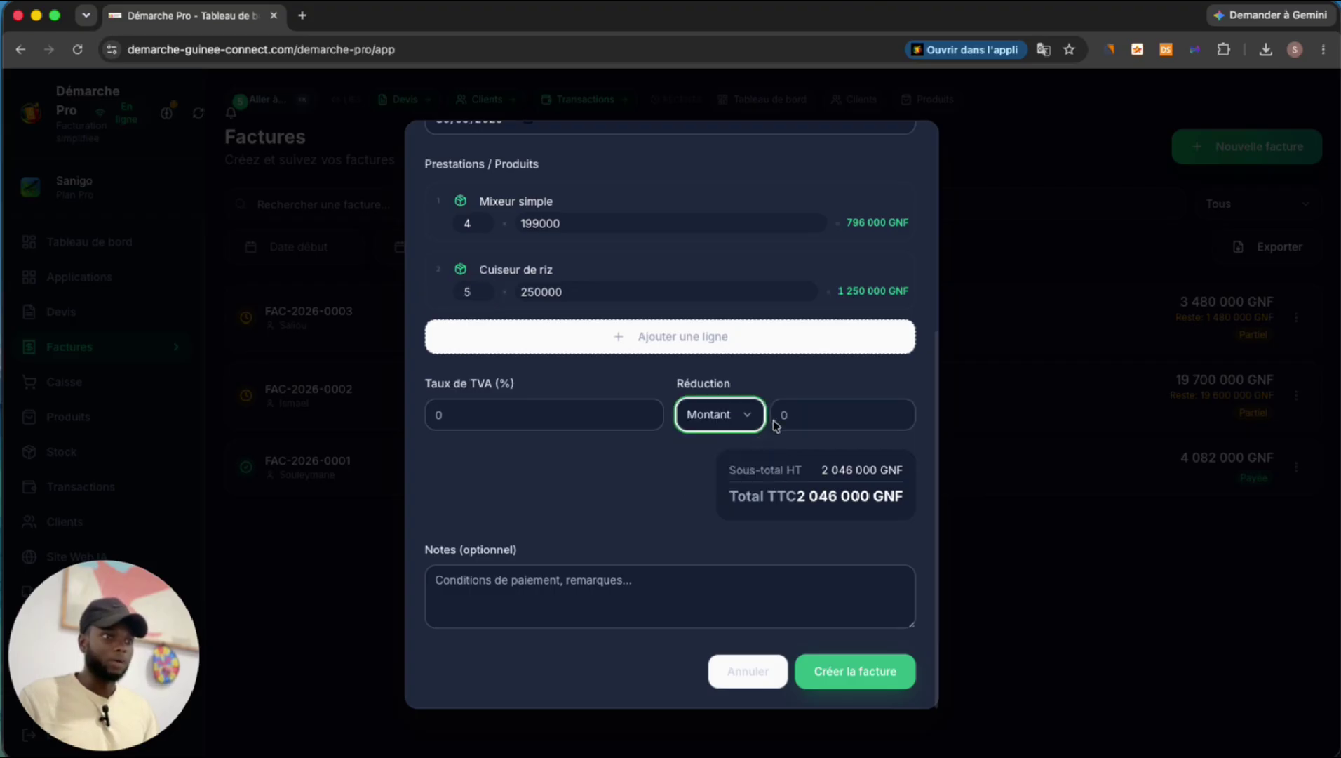
left_click(806, 416)
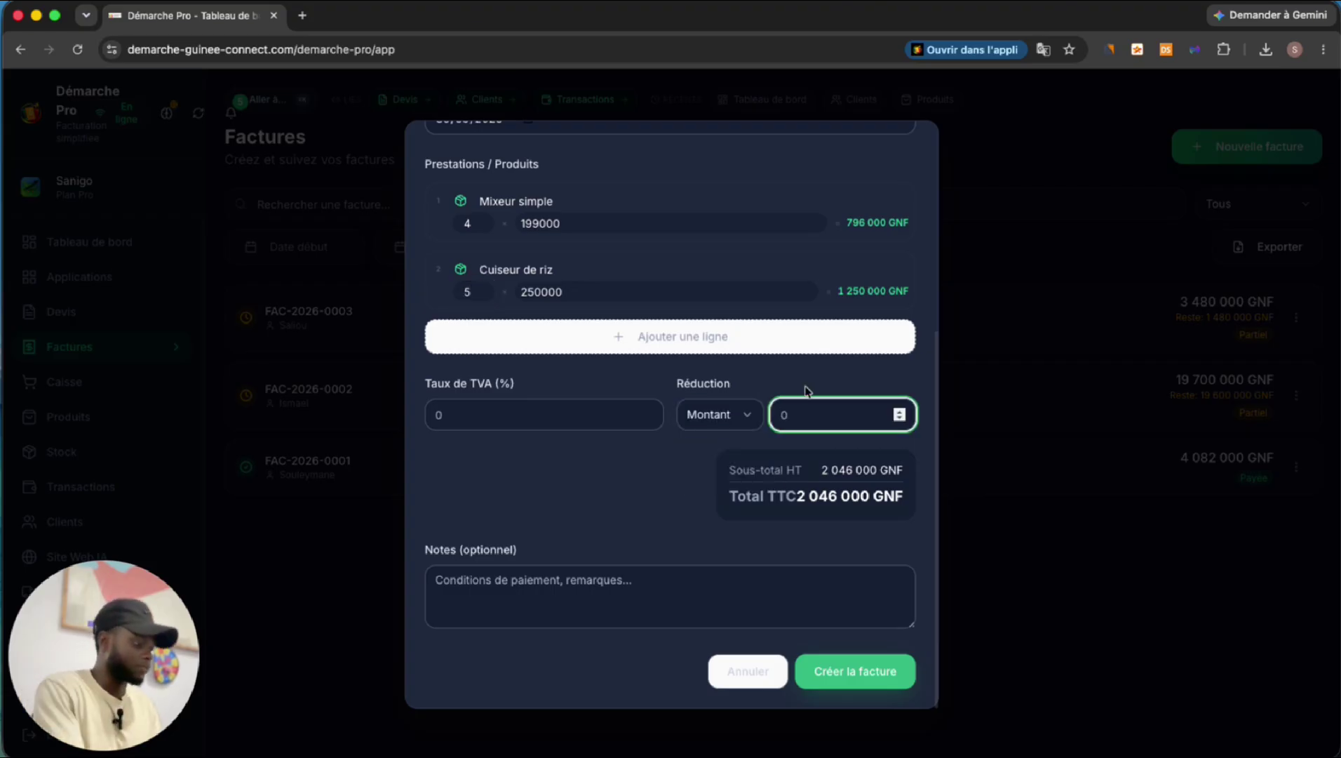
type("50000")
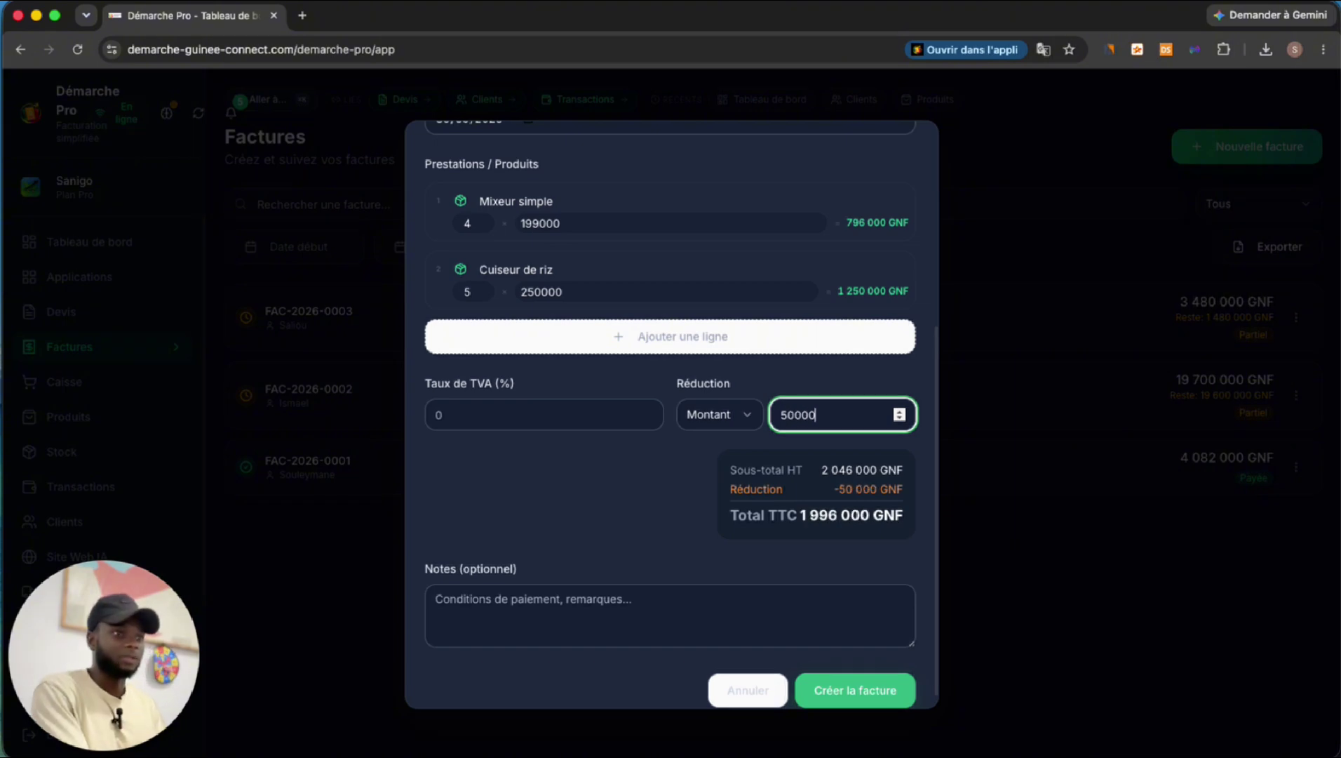
scroll(870, 537, "down", 1)
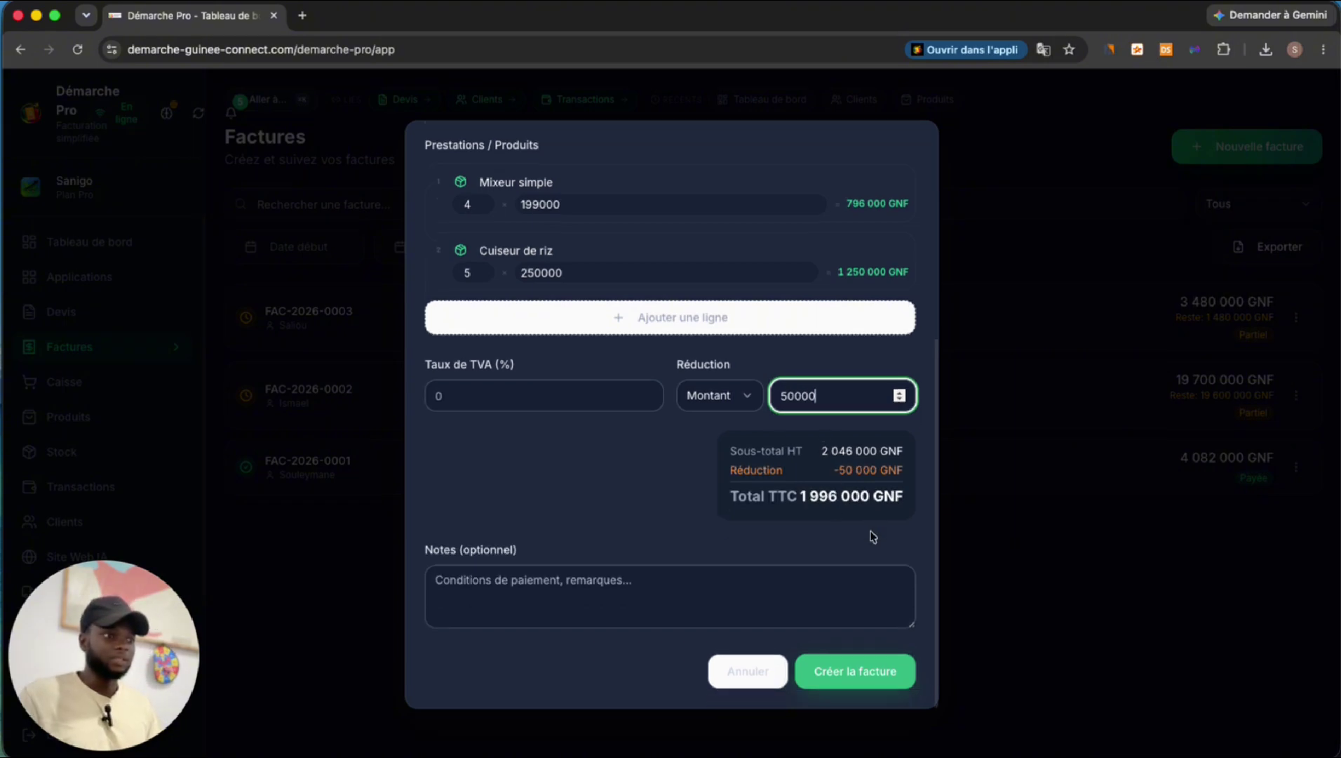
left_click(875, 670)
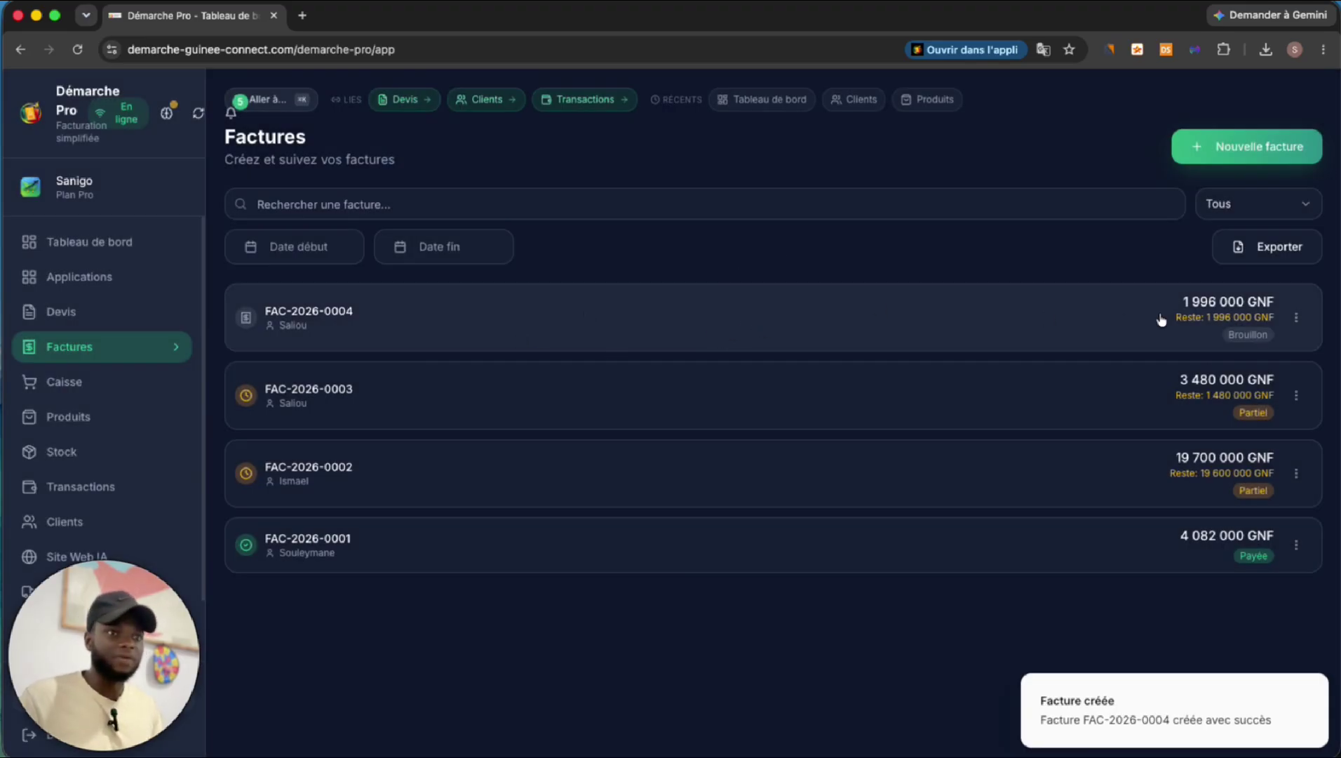
Open the newly created invoice and start recording a payment with 1000000 as the amount received
left_click(1007, 312)
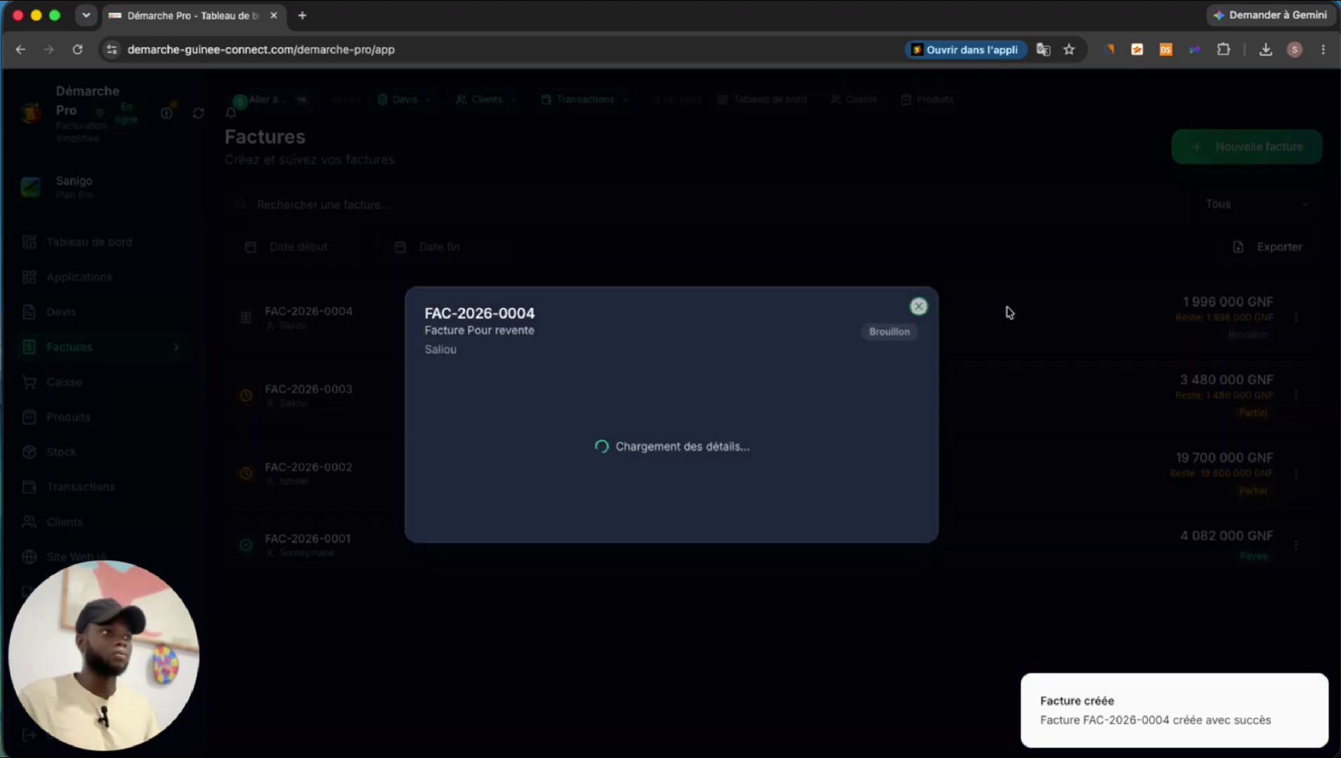
scroll(567, 428, "down", 2)
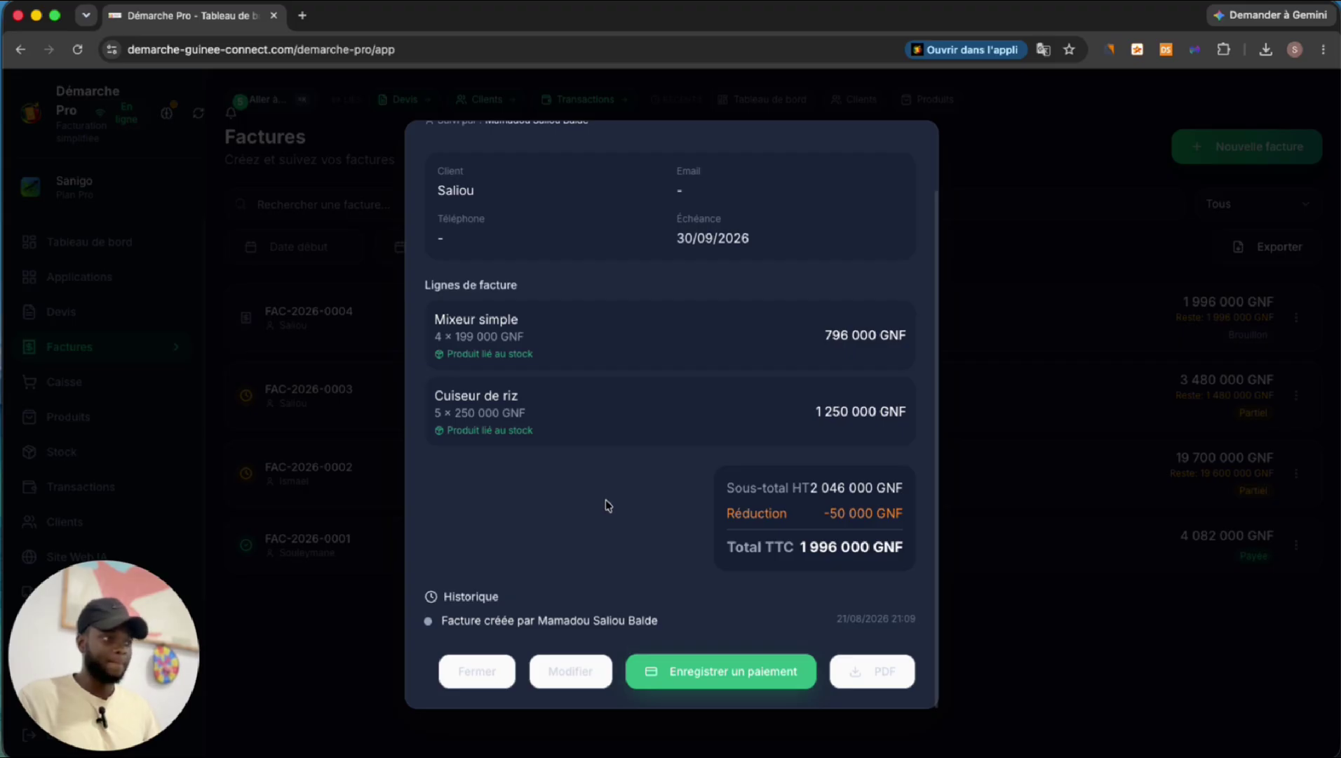
left_click(699, 675)
left_click(635, 399)
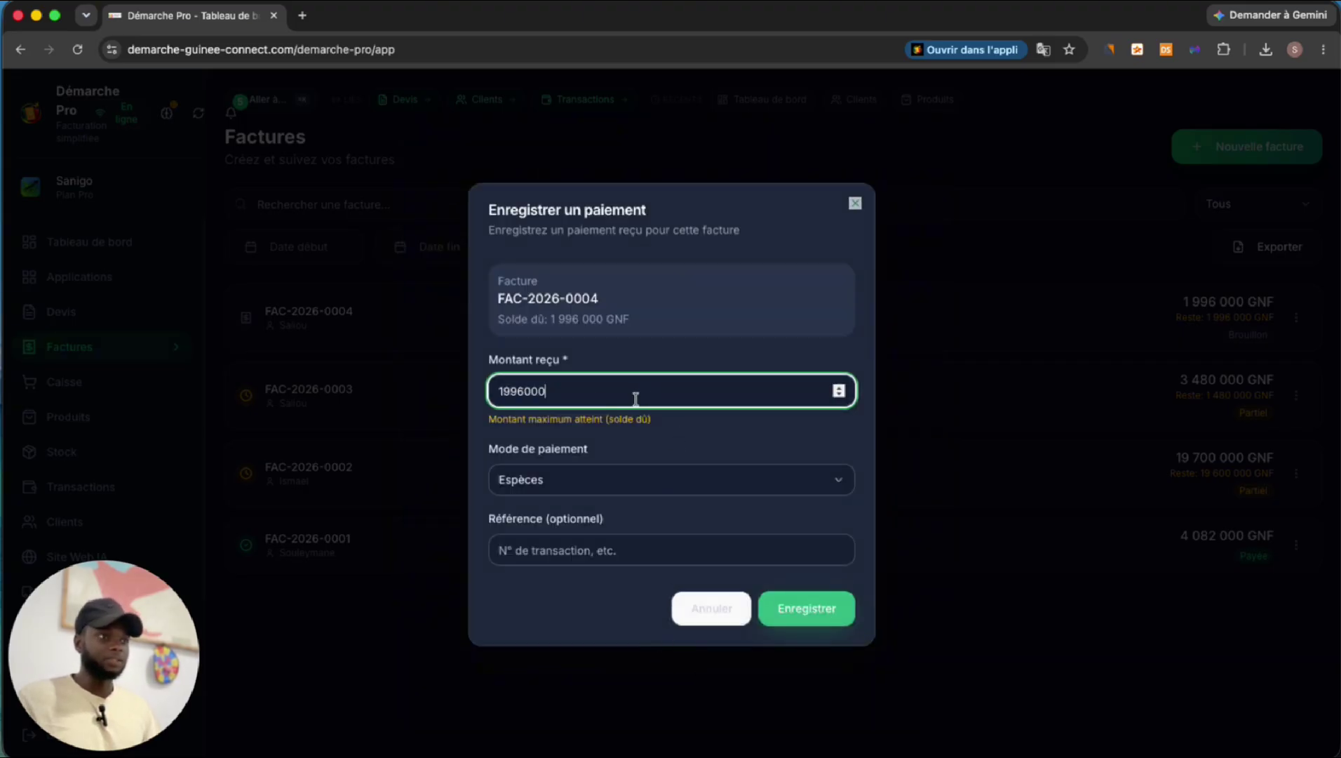
left_click(518, 390, "shift")
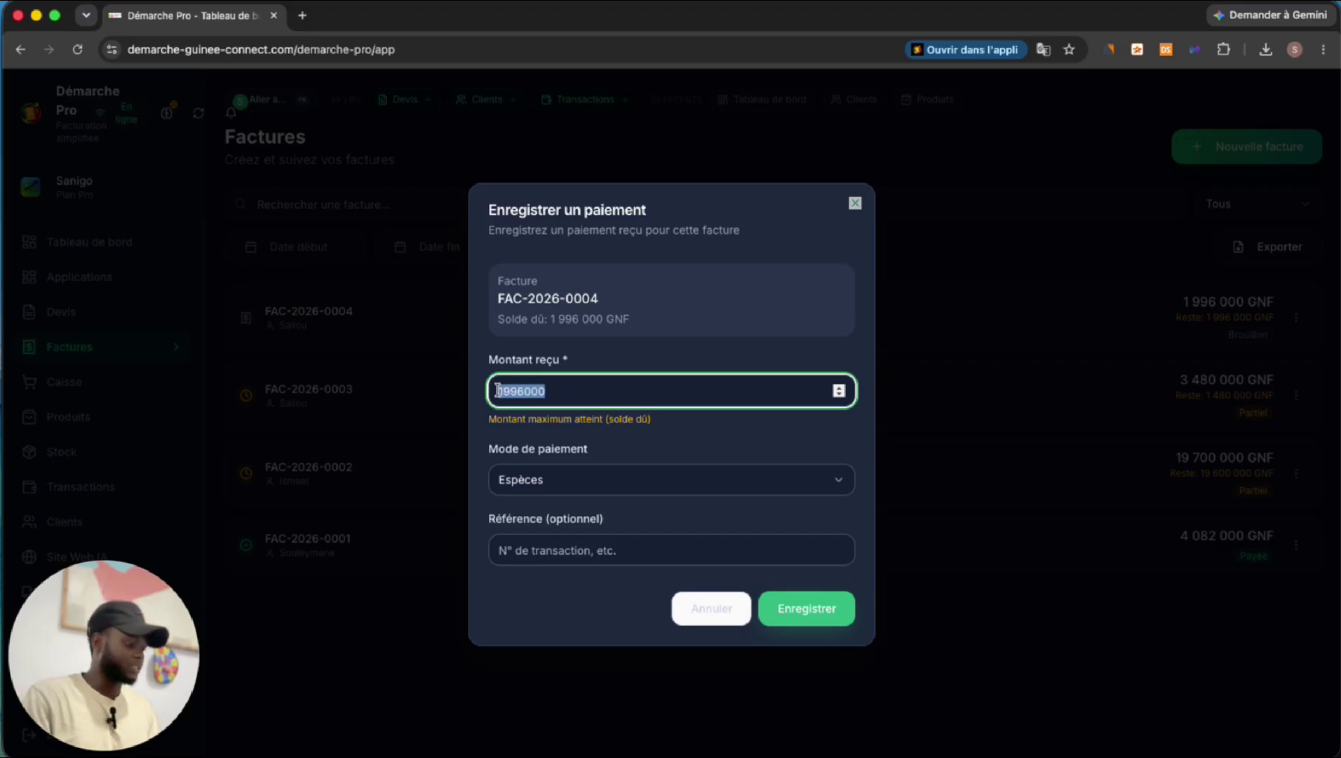
type("1")
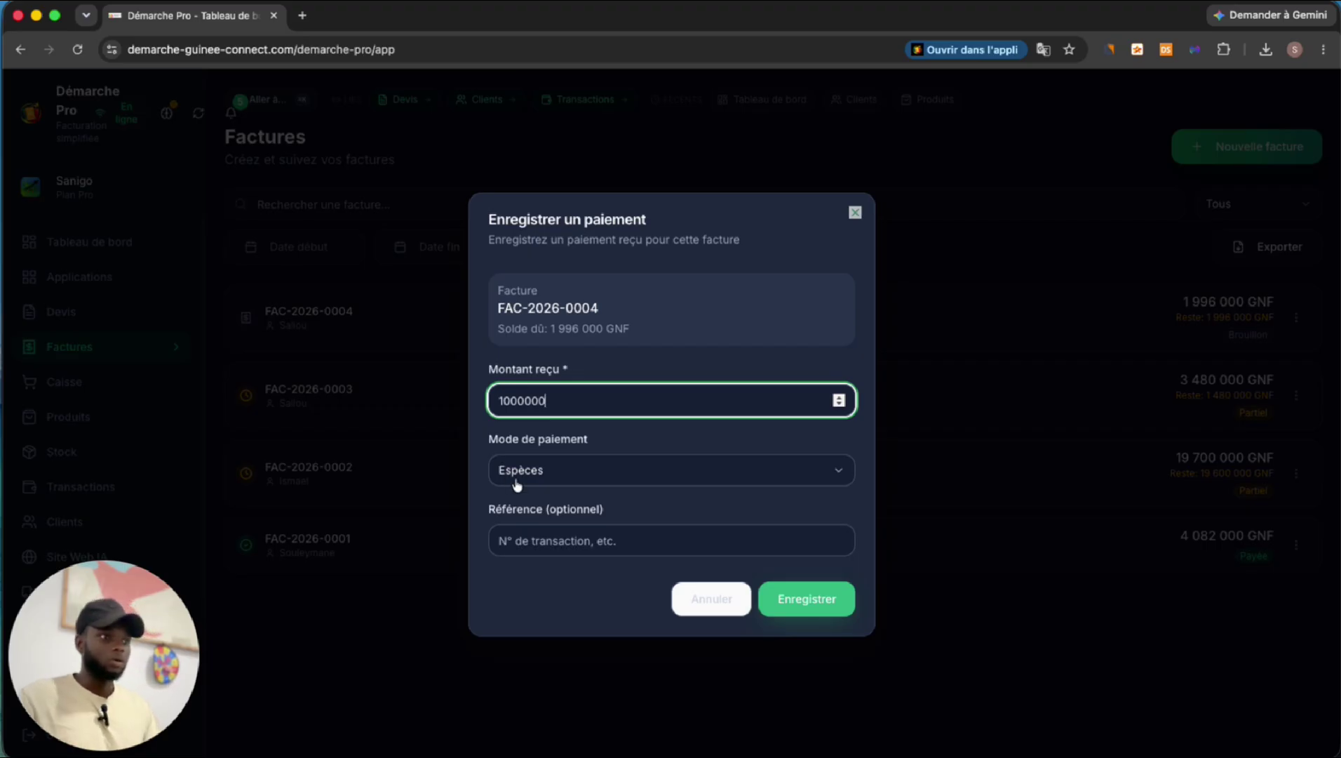
Try Orange Money as the payment mode and go to the payer's phone number field
left_click(543, 470)
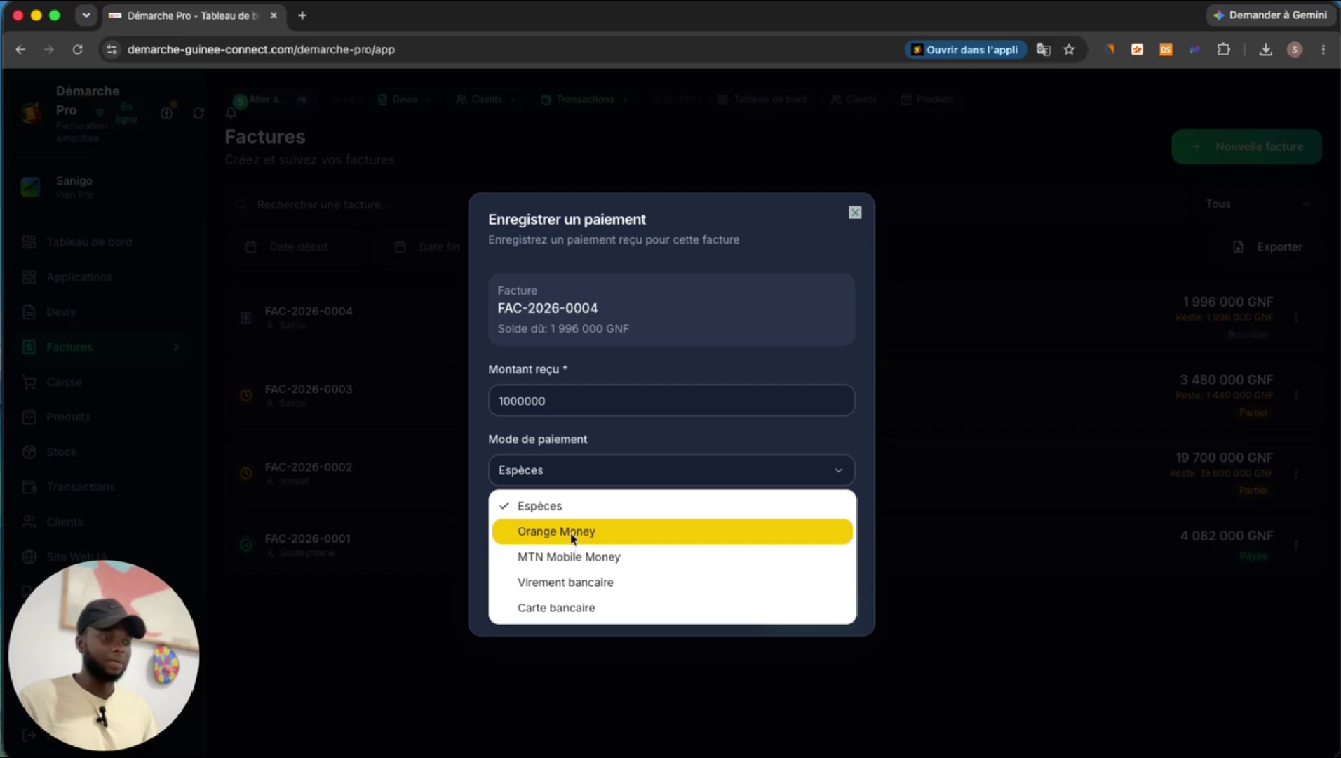
left_click(592, 539)
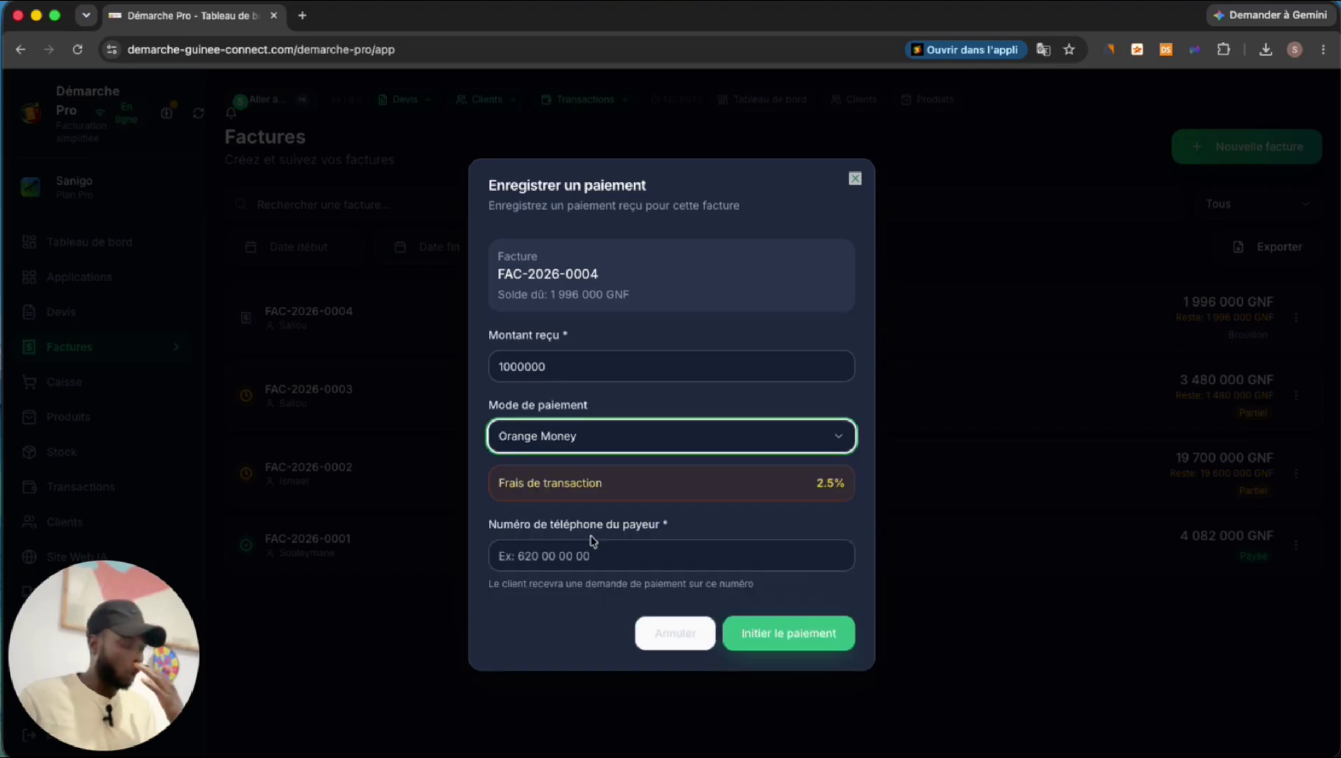
left_click(586, 555)
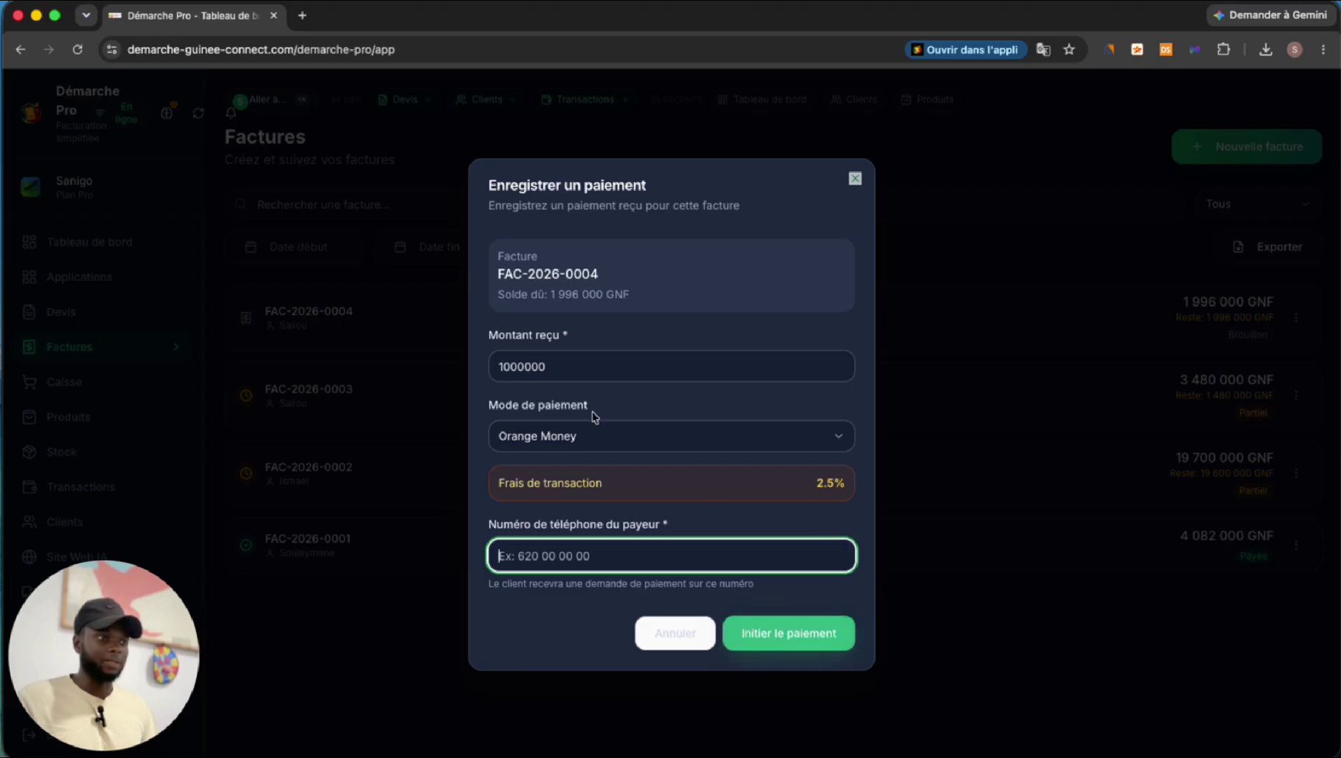
Set the payment mode to Espèces and save the payment on the invoice
left_click(591, 443)
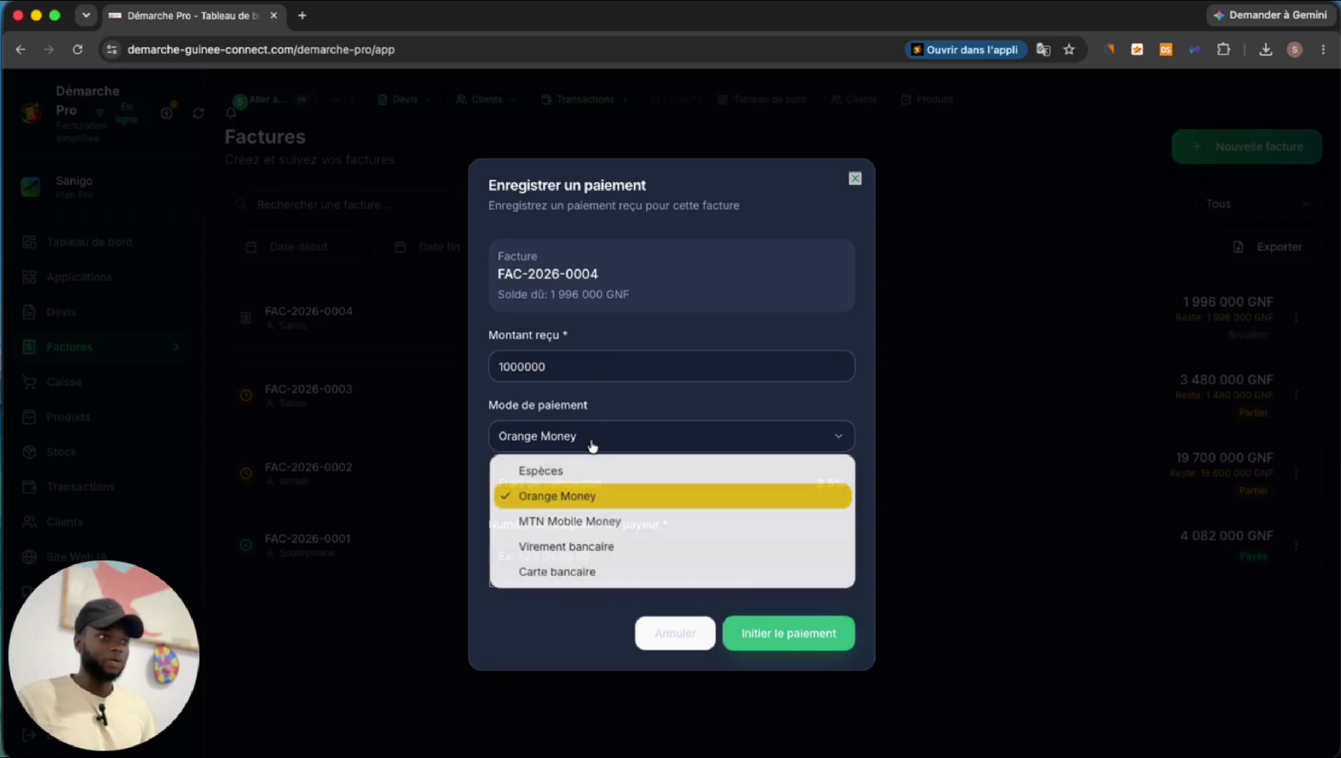
left_click(581, 470)
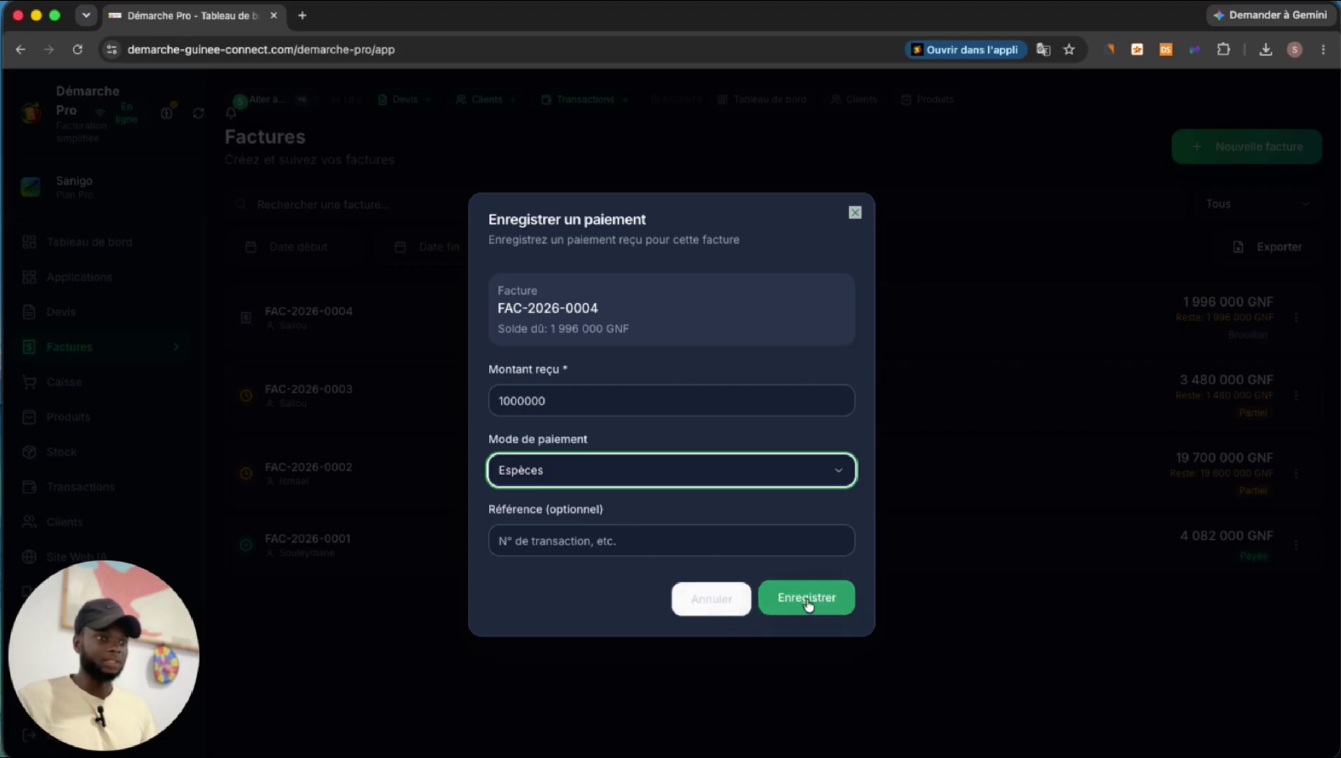
left_click(805, 603)
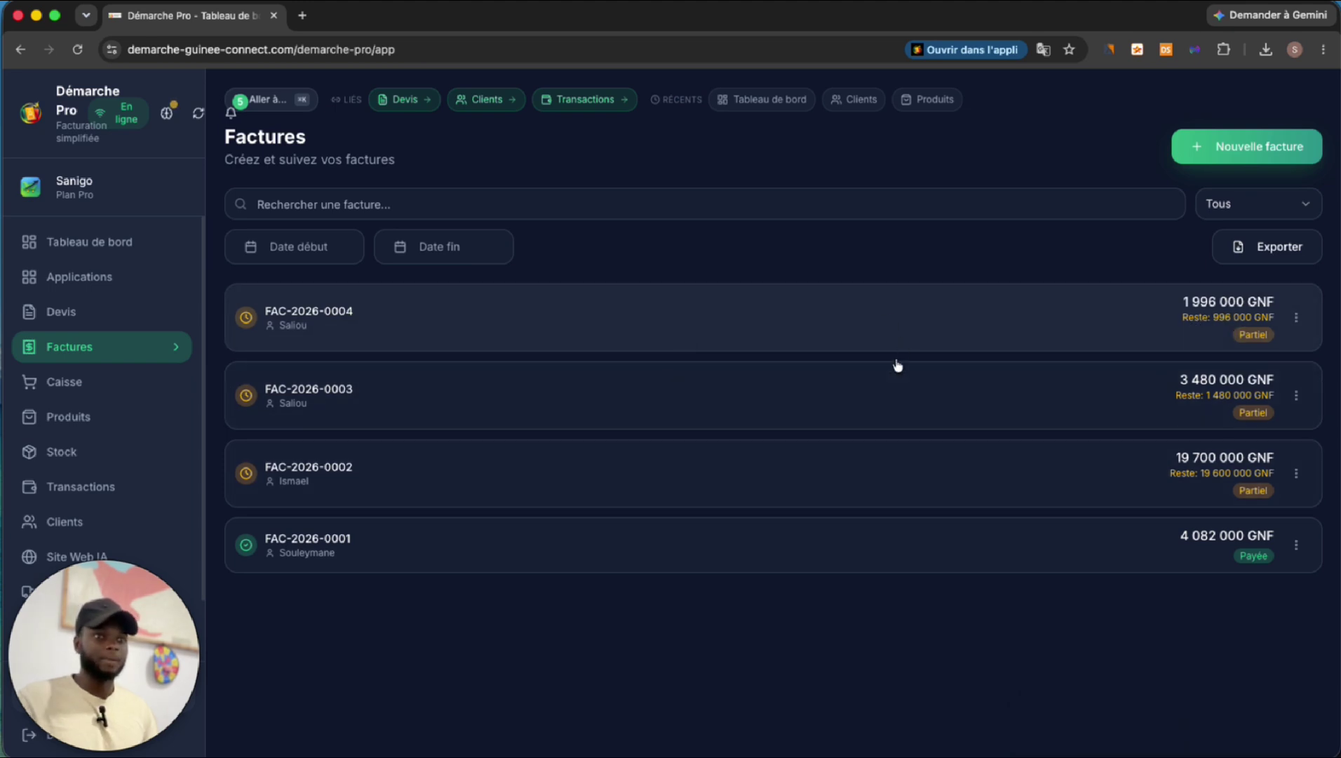
Review the newest invoice's lines and payment history, then view the form for a further payment and close it without saving
left_click(844, 341)
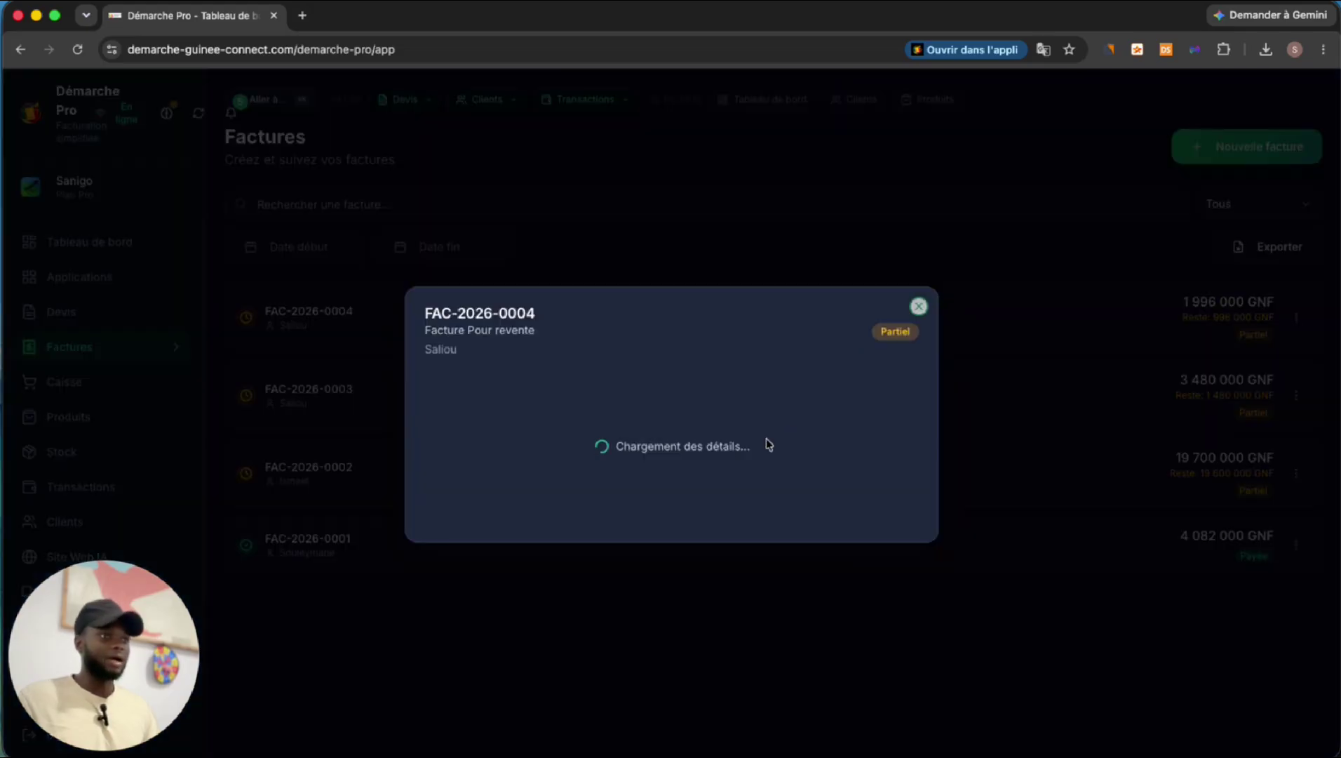
scroll(674, 554, "down", 3)
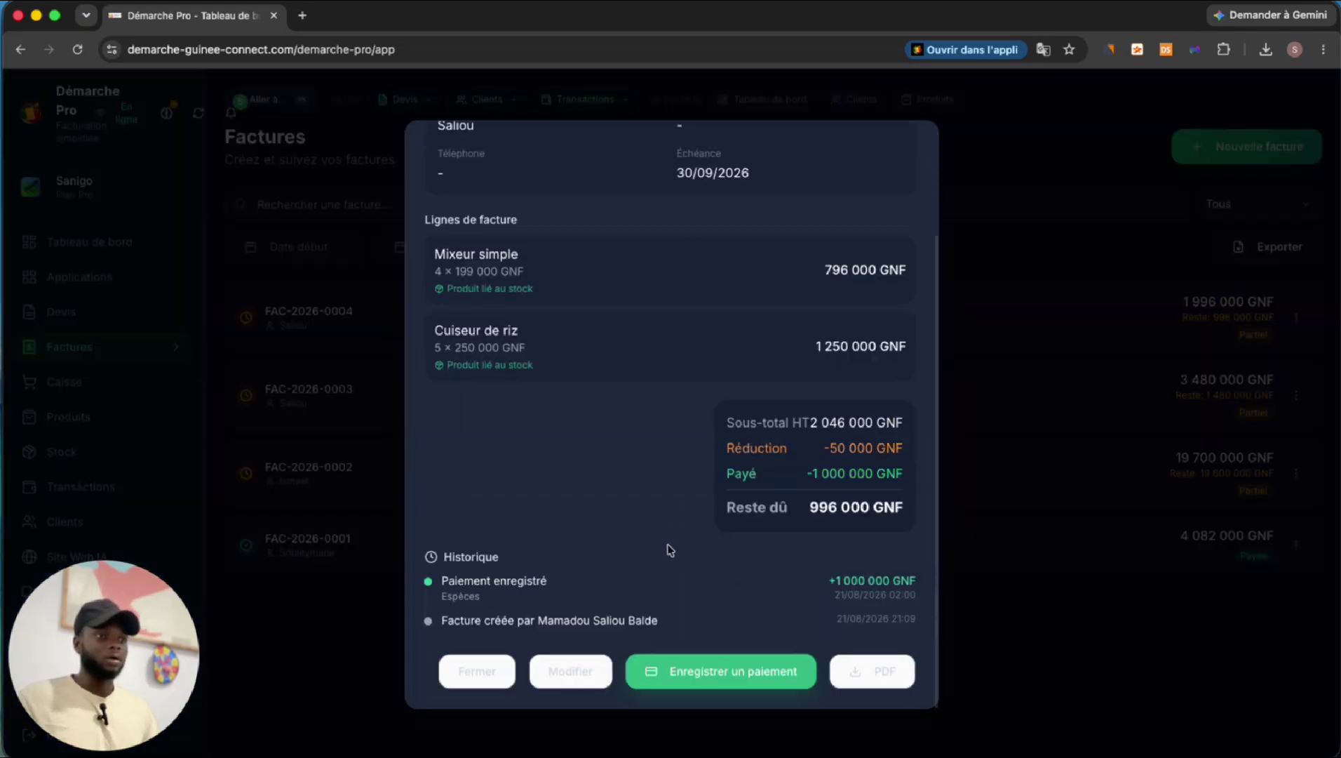
left_click(698, 672)
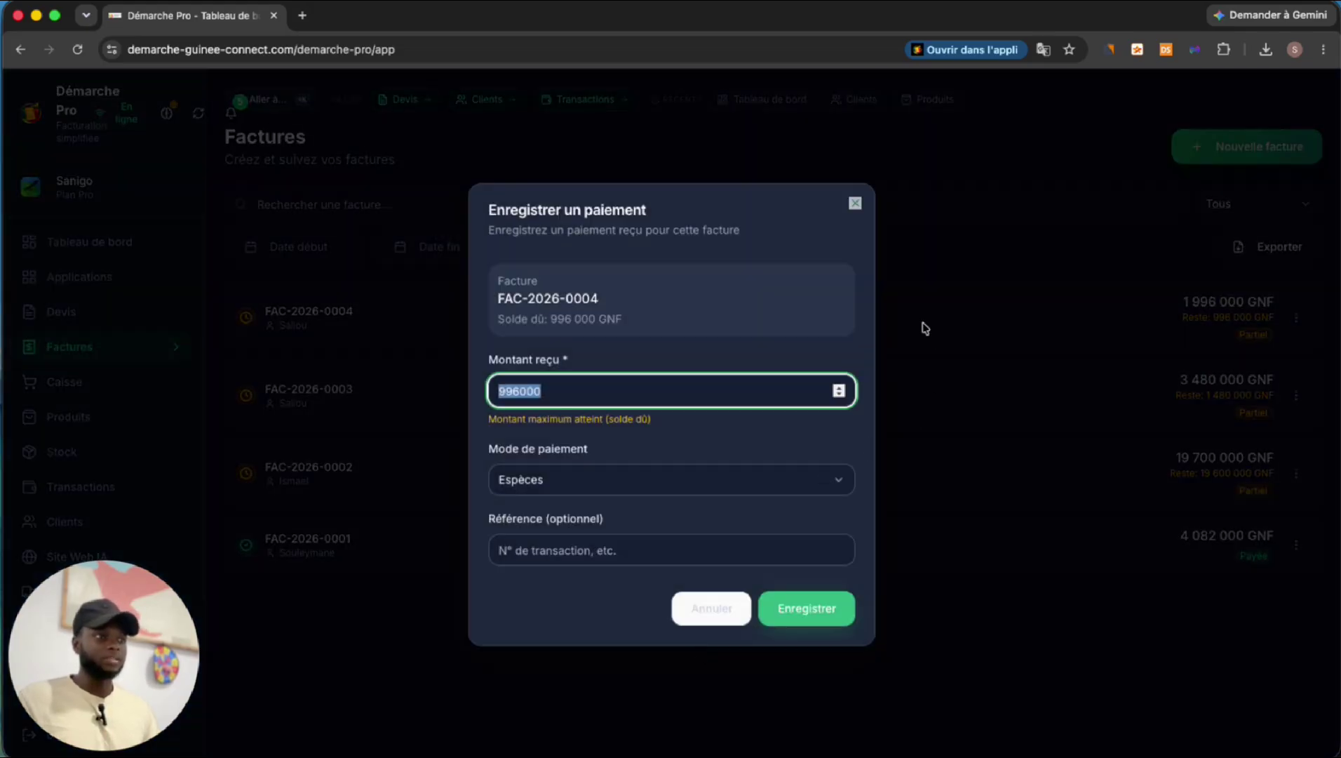
left_click(856, 204)
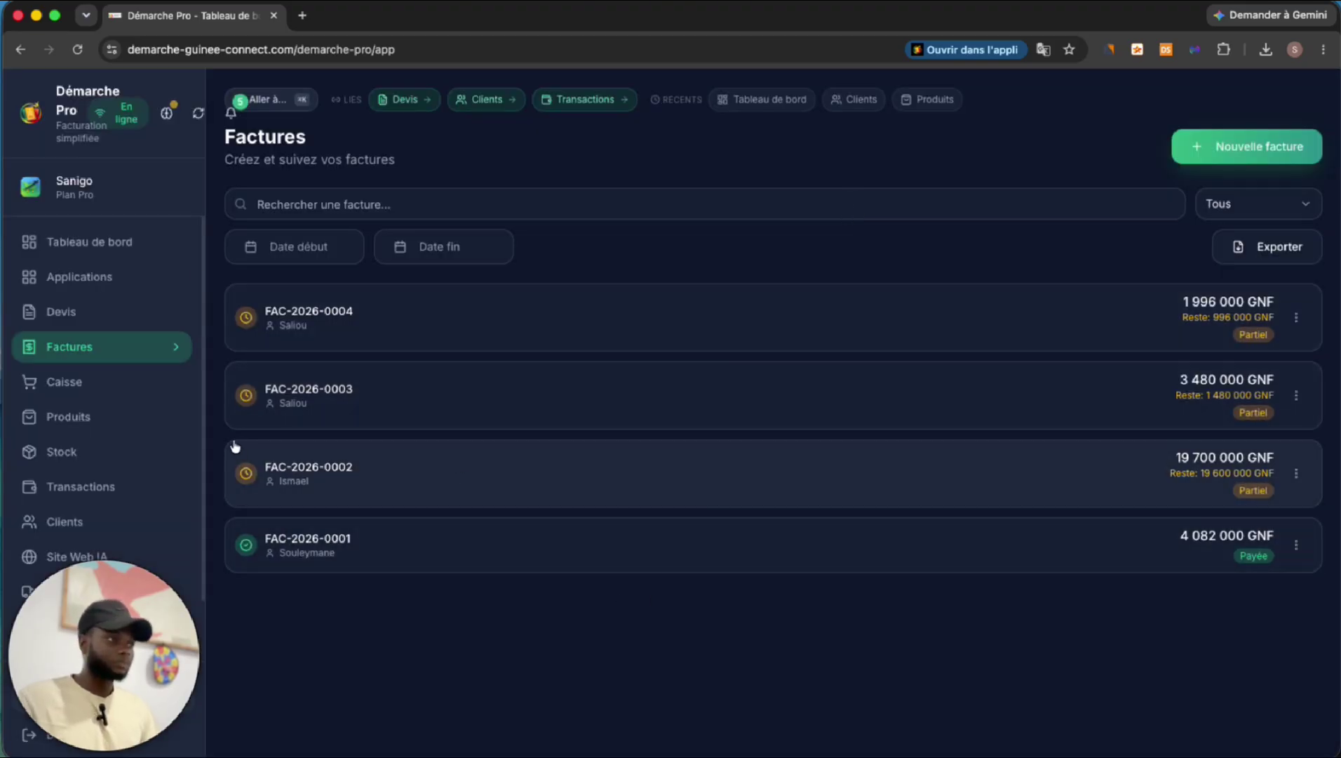
Open the "Découvrir les applications" step from the dashboard, browse the available modules, and launch the Caisse application
left_click(68, 257)
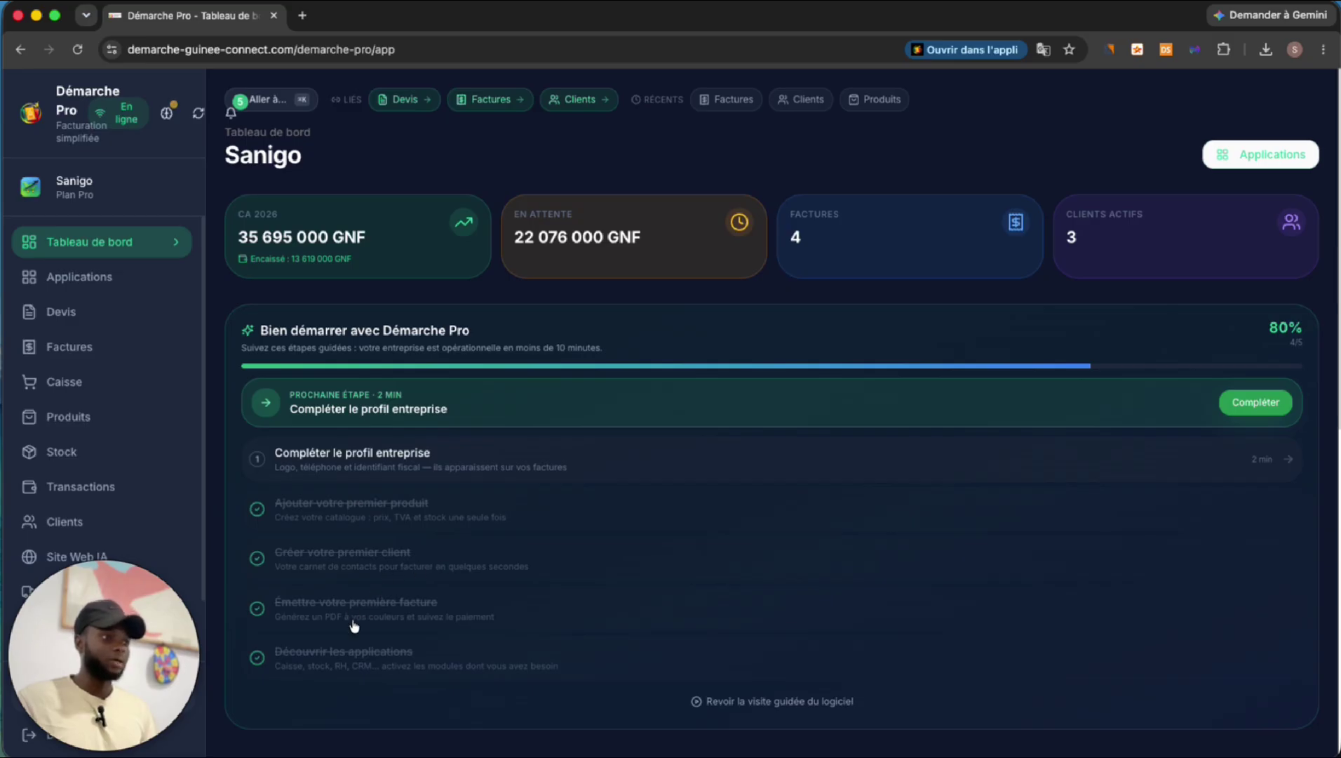
left_click(362, 663)
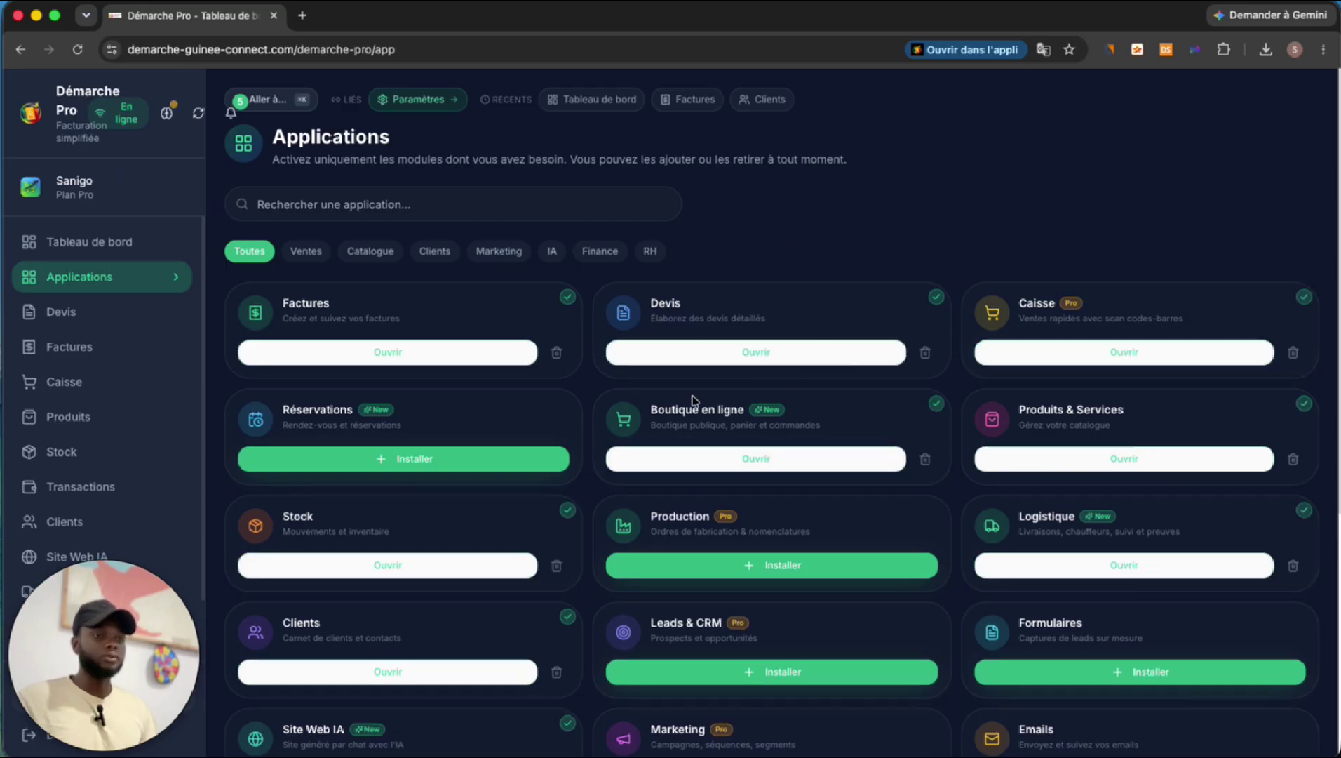
scroll(690, 390, "down", 3)
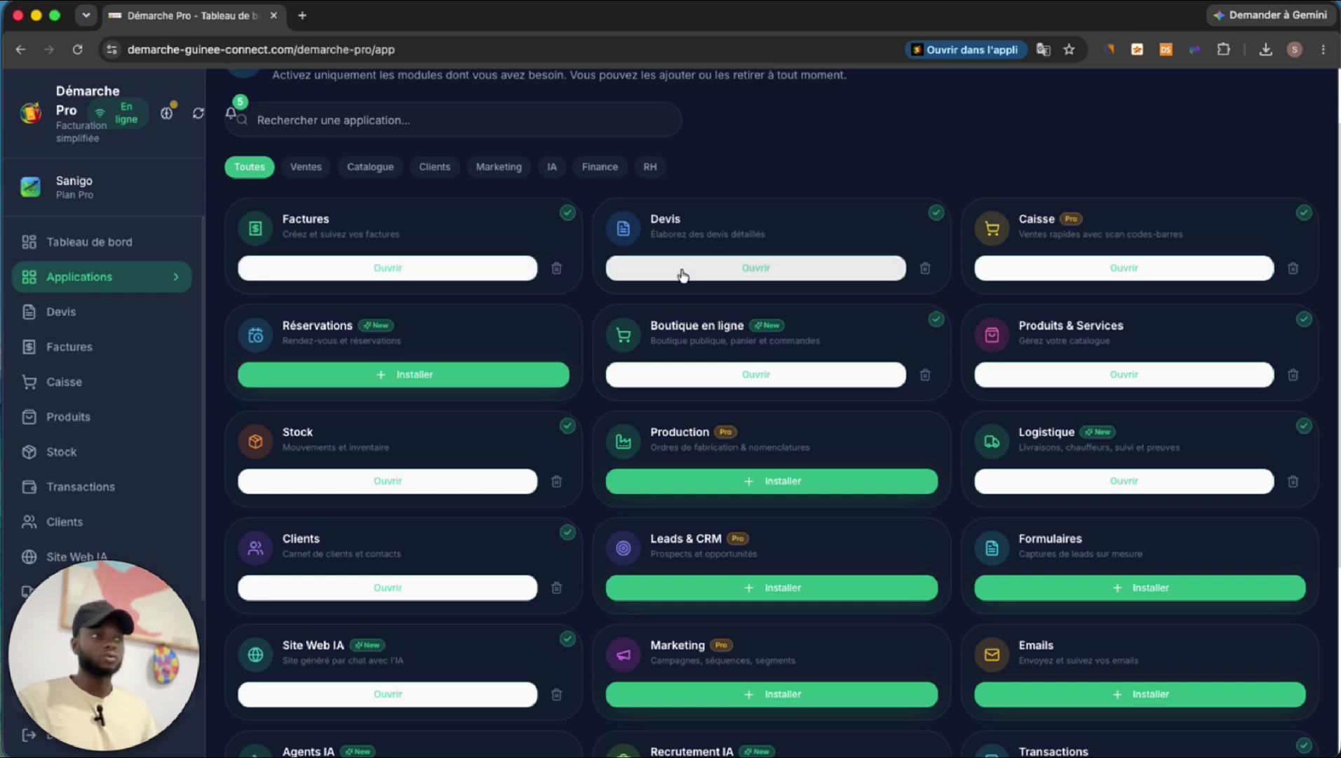
left_click(1137, 269)
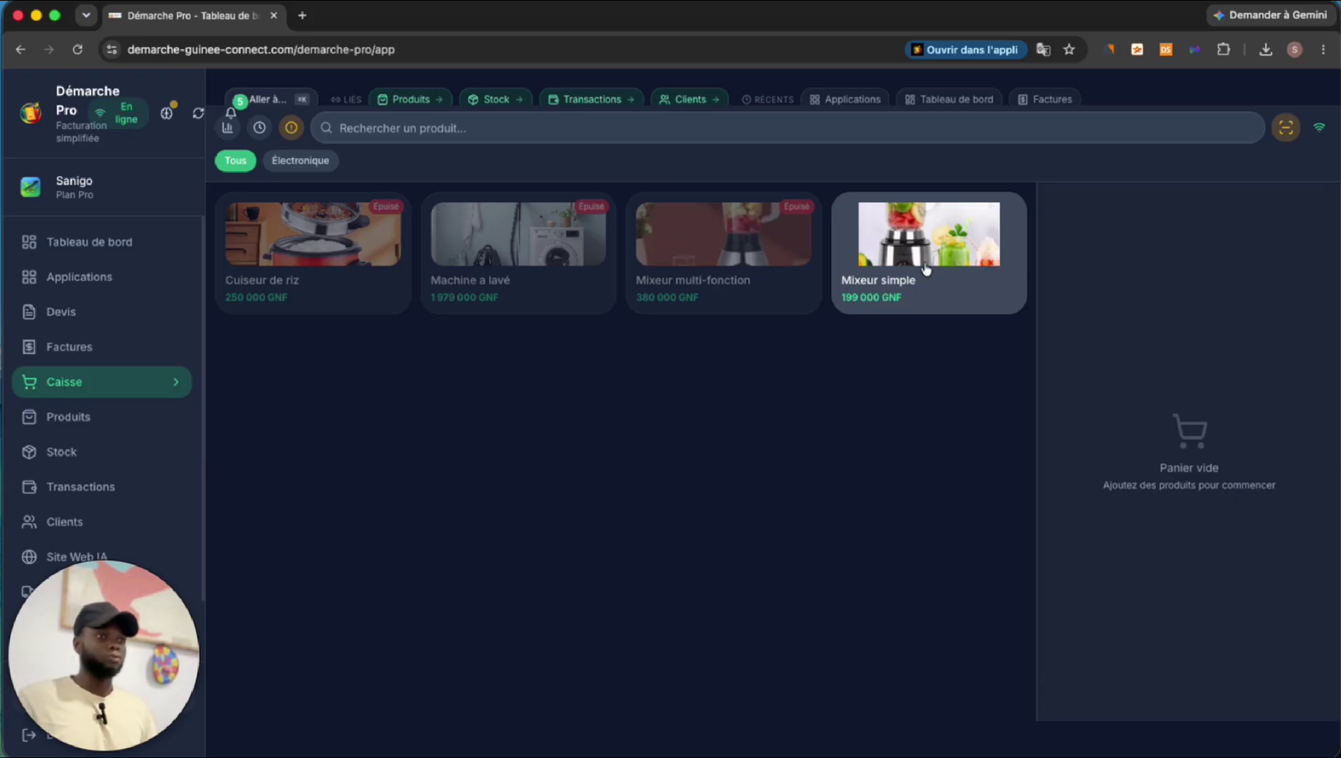
Add the product "Mixeur simple" to the cart and raise its quantity to 6
left_click(892, 309)
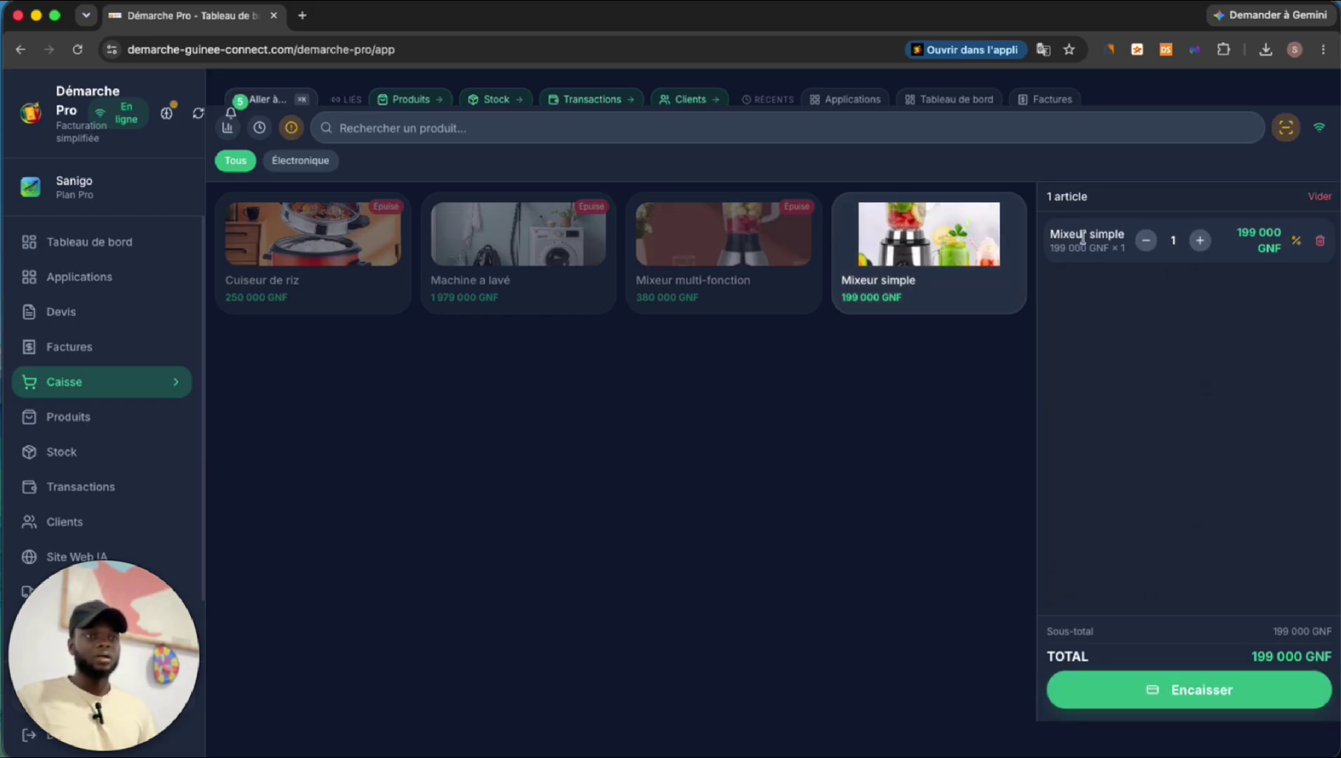
left_click(979, 299)
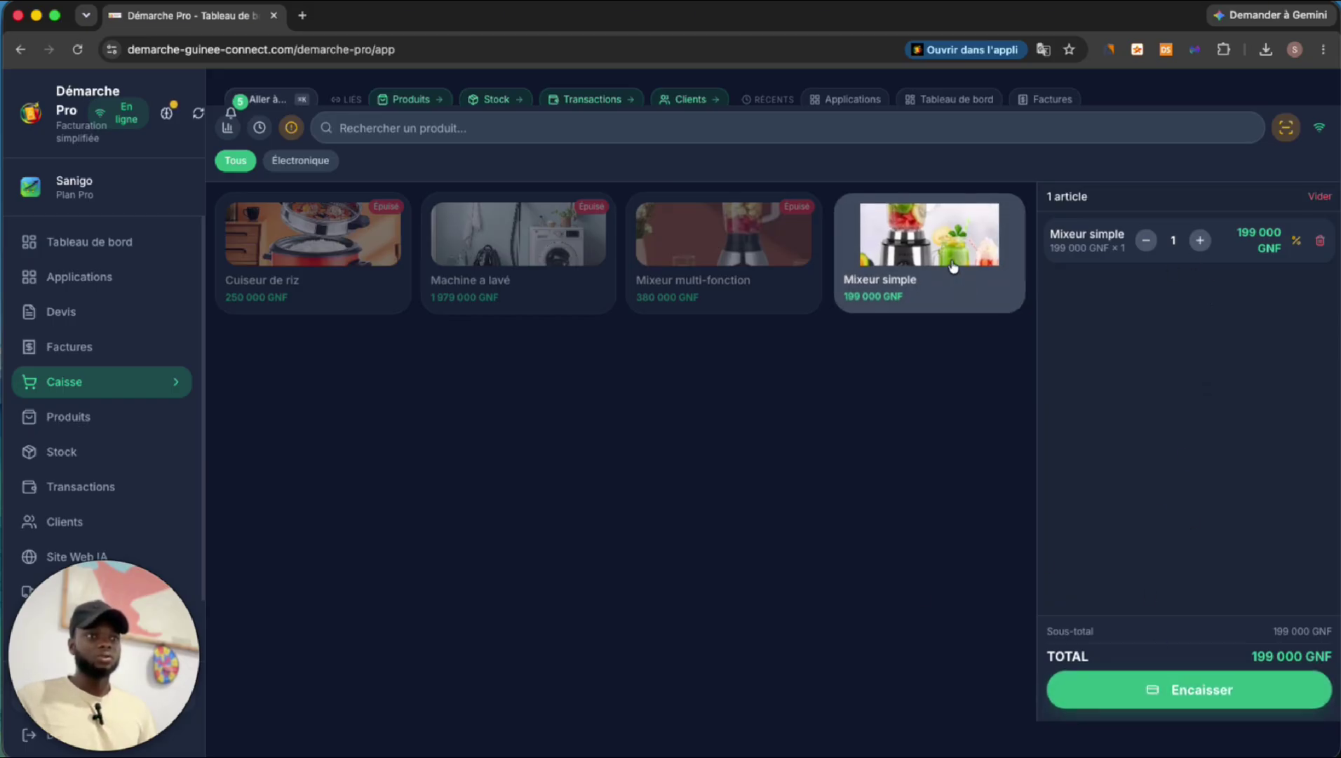
left_click(1011, 259)
left_click(1010, 259)
left_click(1010, 259)
left_click(1010, 259)
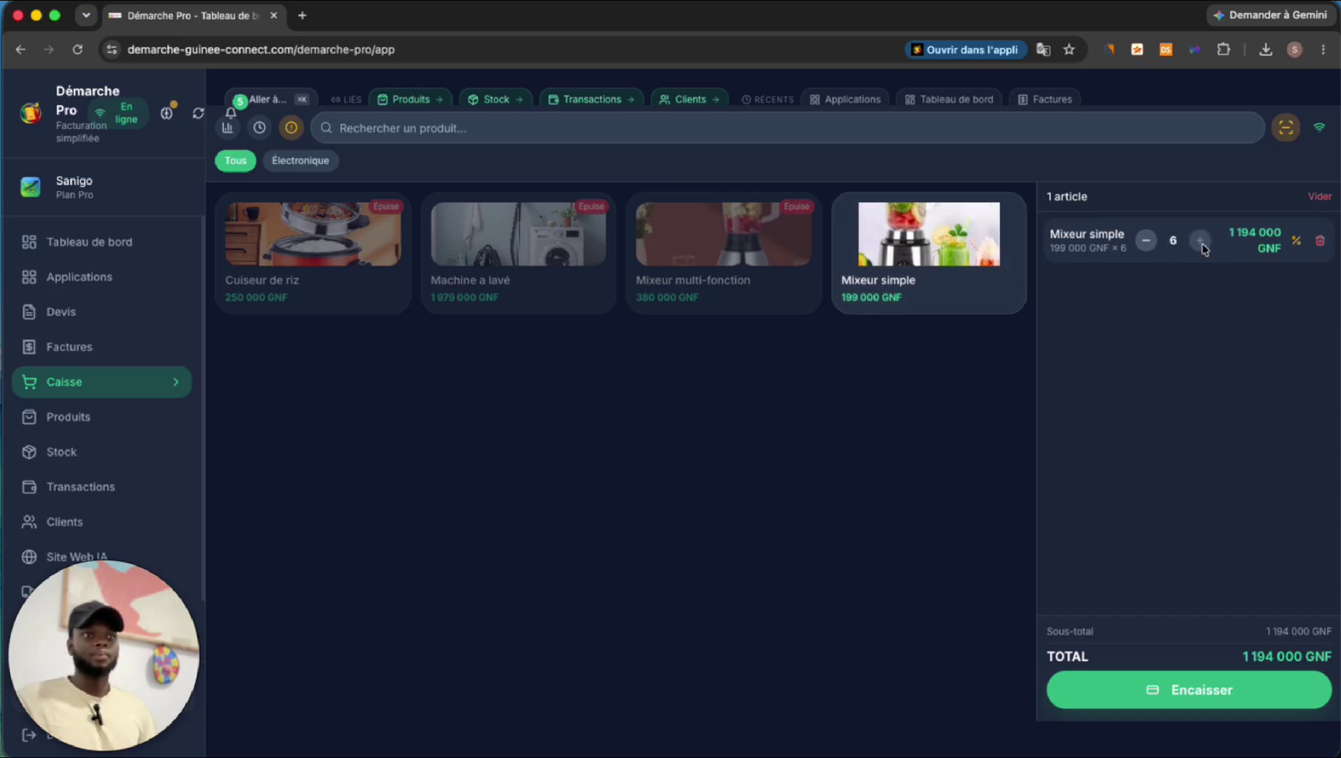
Reduce the quantity of "Mixeur simple" in the cart to 1
left_click(1146, 241)
left_click(1146, 240)
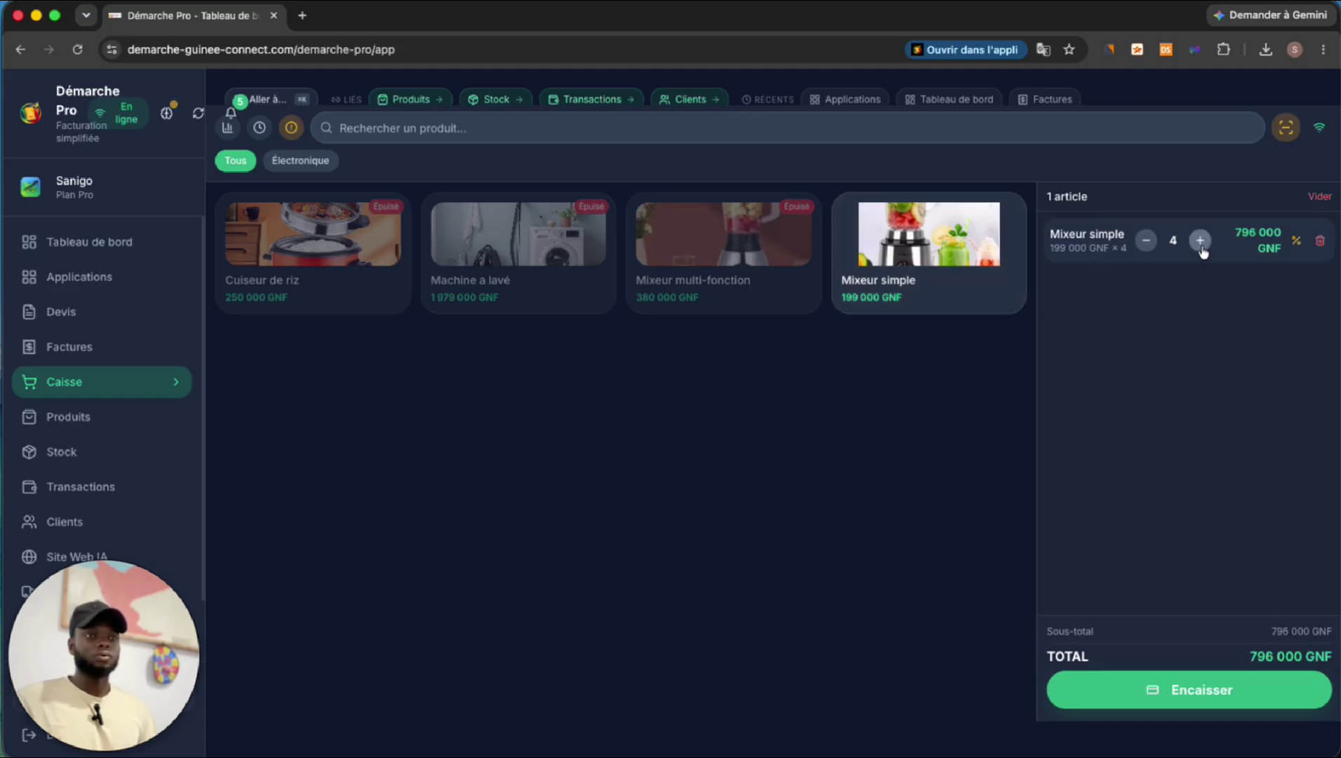
left_click(1146, 240)
left_click(1146, 241)
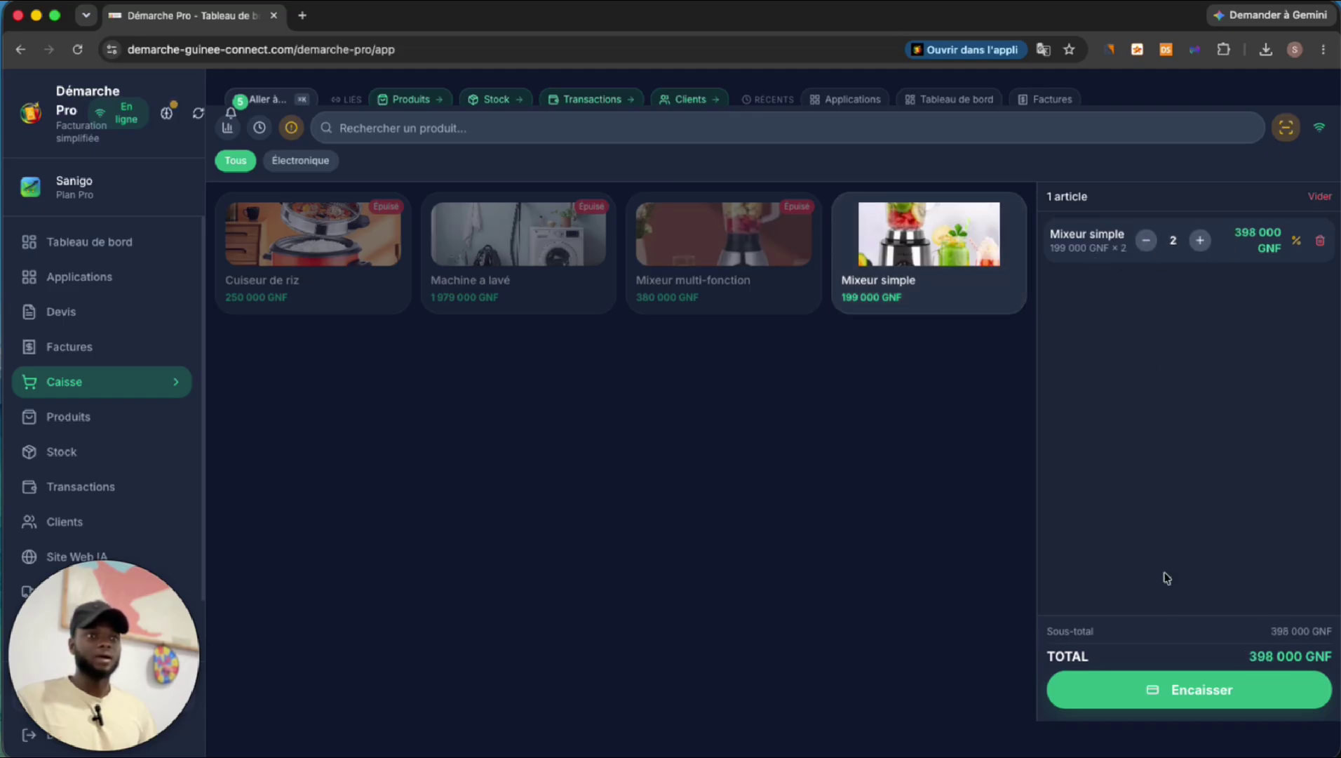
left_click(1145, 240)
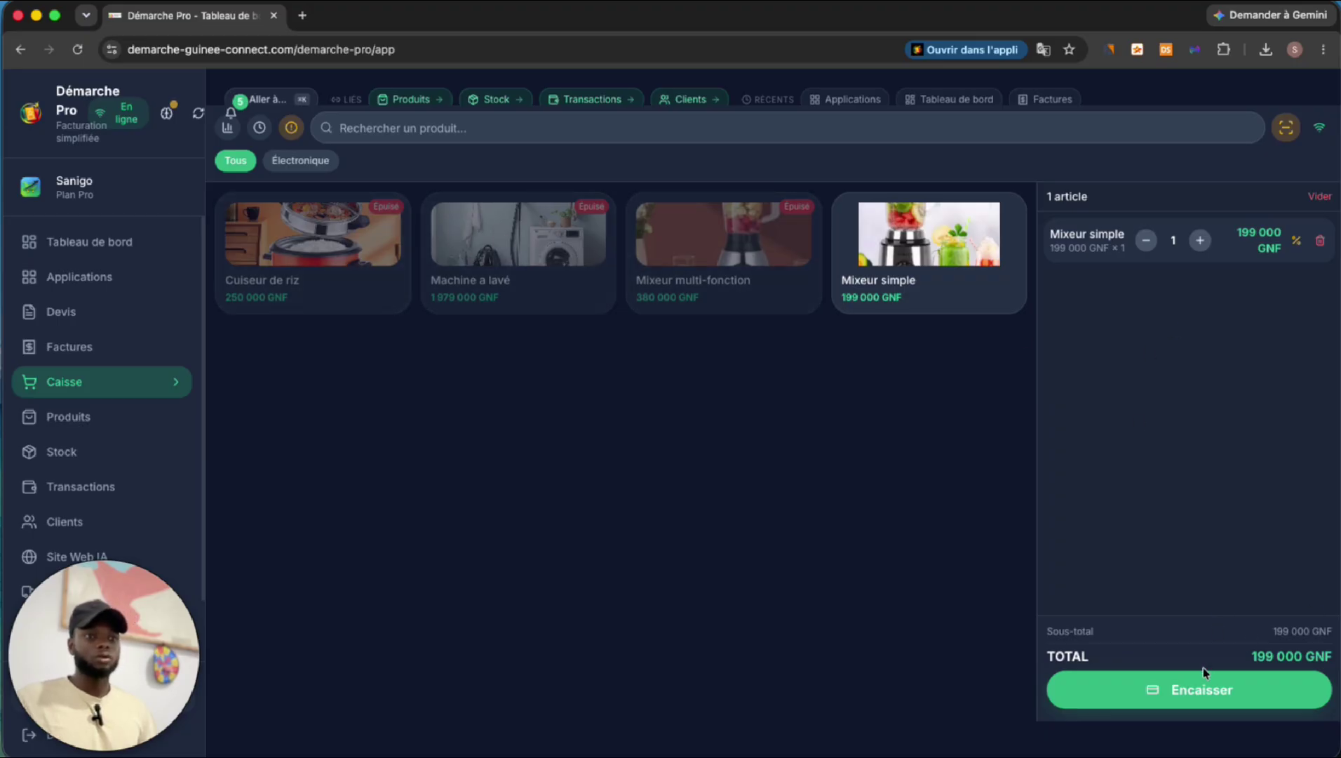
Check out the cart in cash with 200 000 GNF received, validate the sale, and start a new sale
left_click(1194, 688)
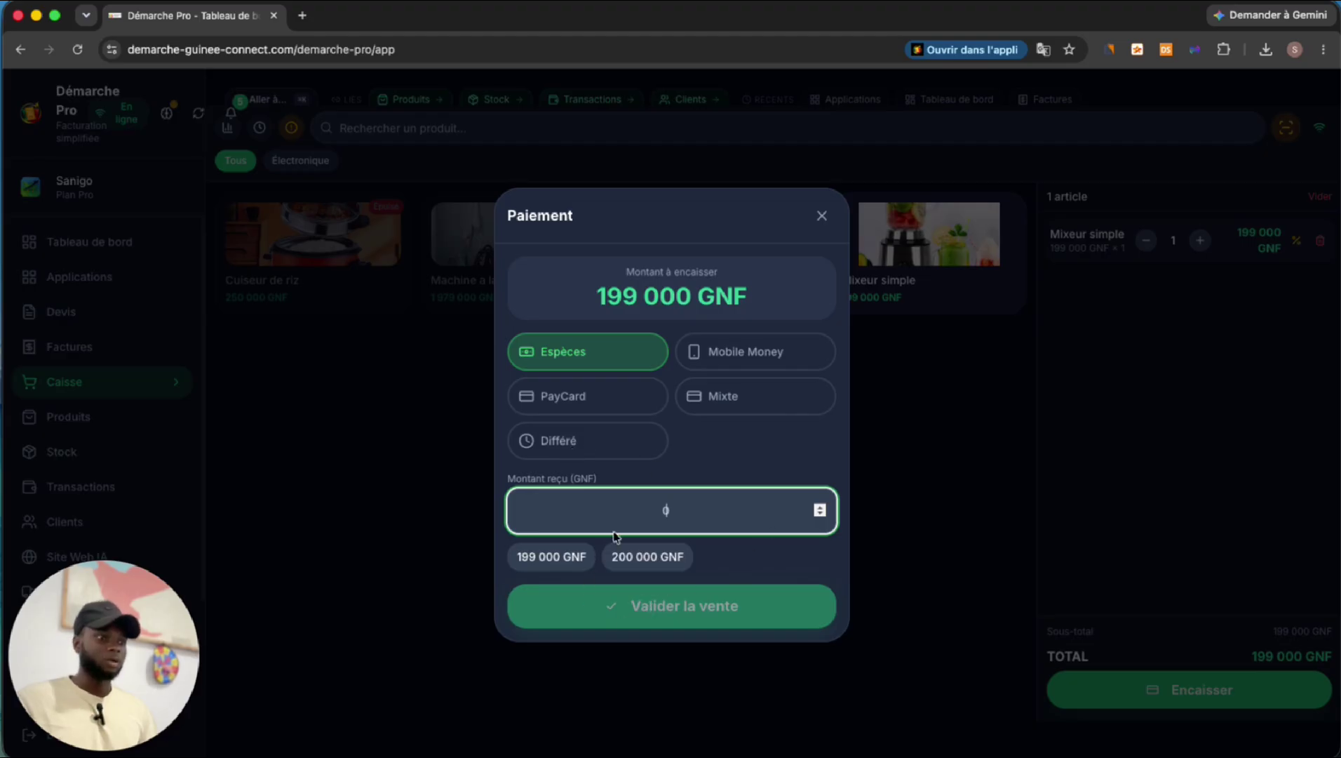
left_click(625, 556)
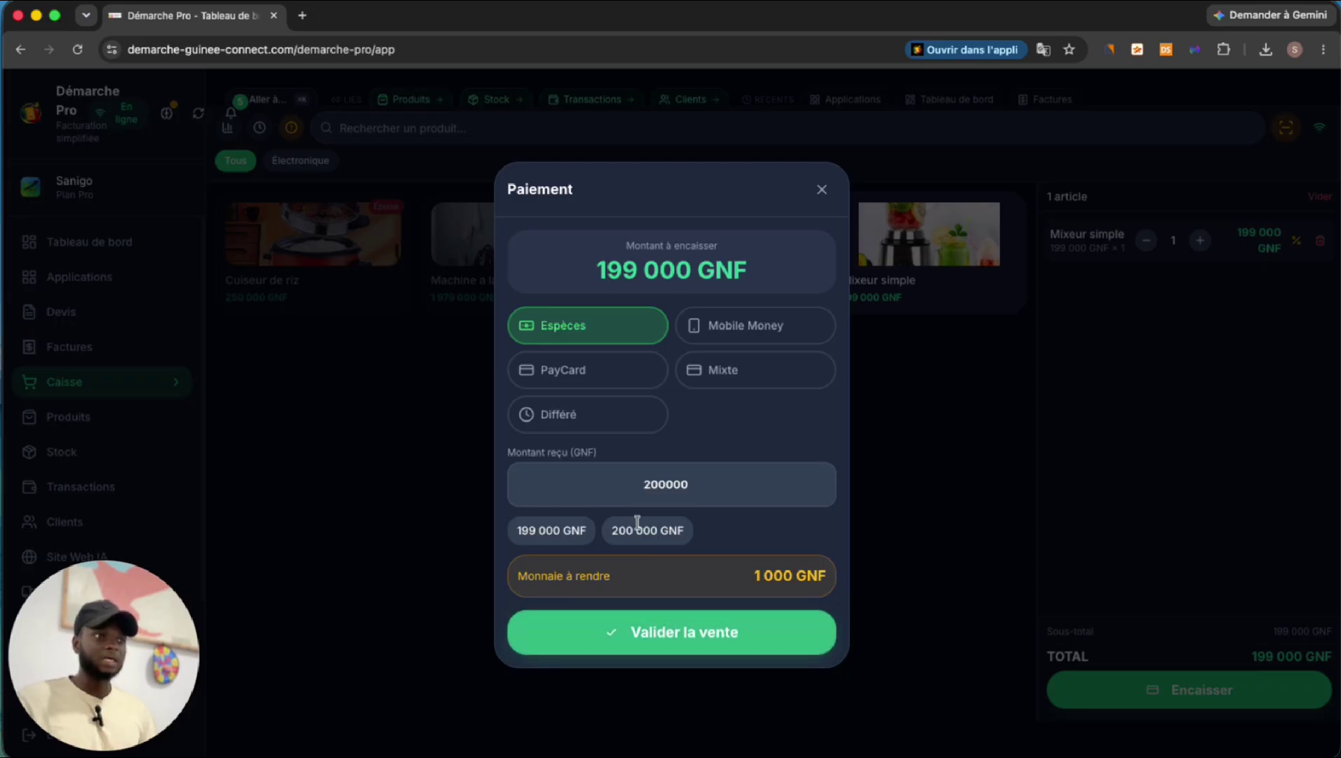
left_click(643, 633)
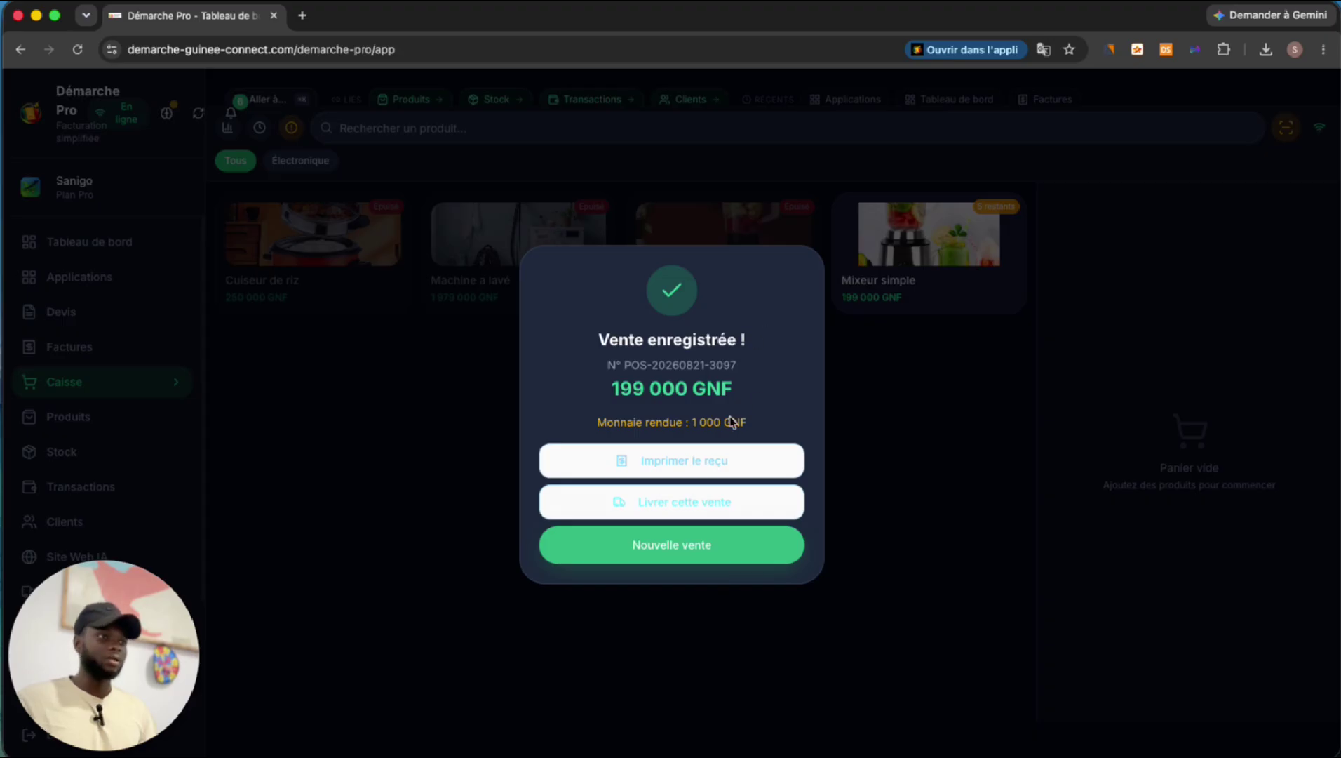
left_click(668, 560)
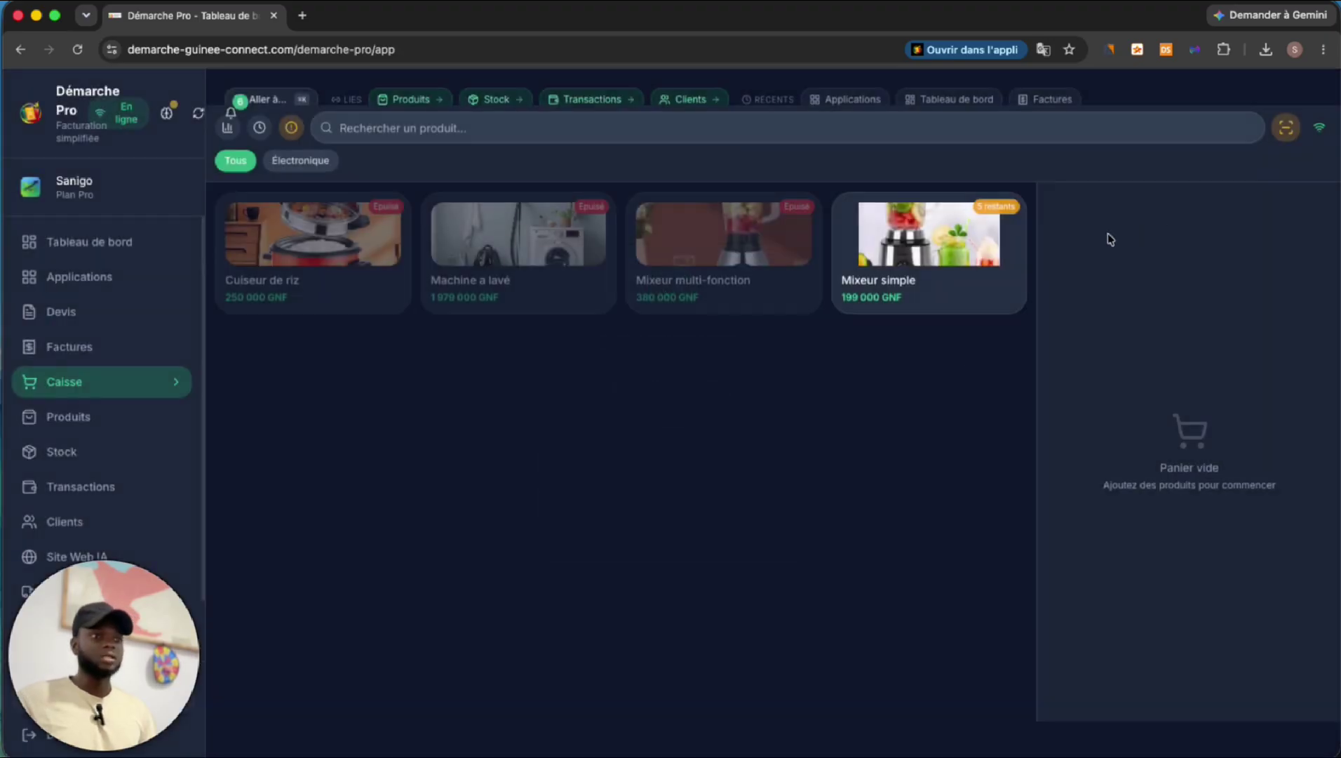
Add one "Mixeur simple" to the Caisse cart and return to the dashboard
left_click(939, 261)
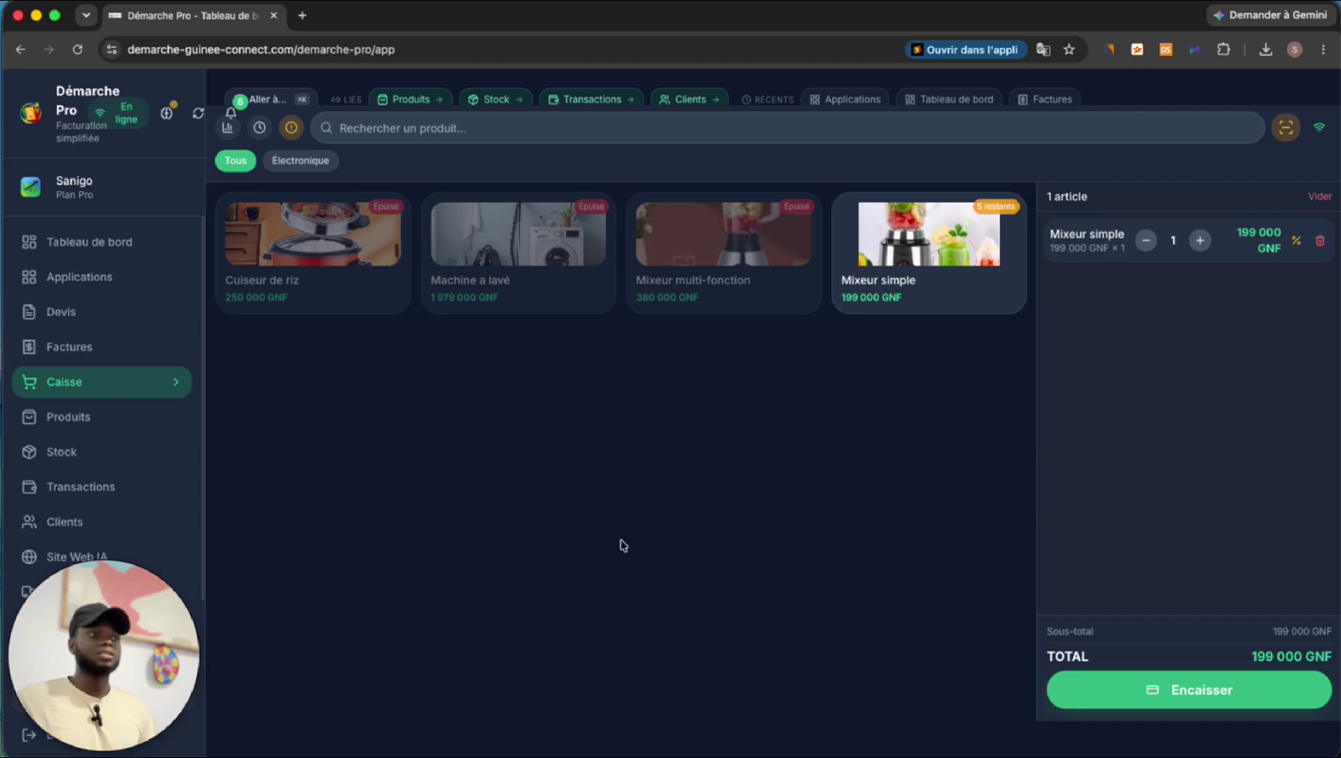
left_click(90, 238)
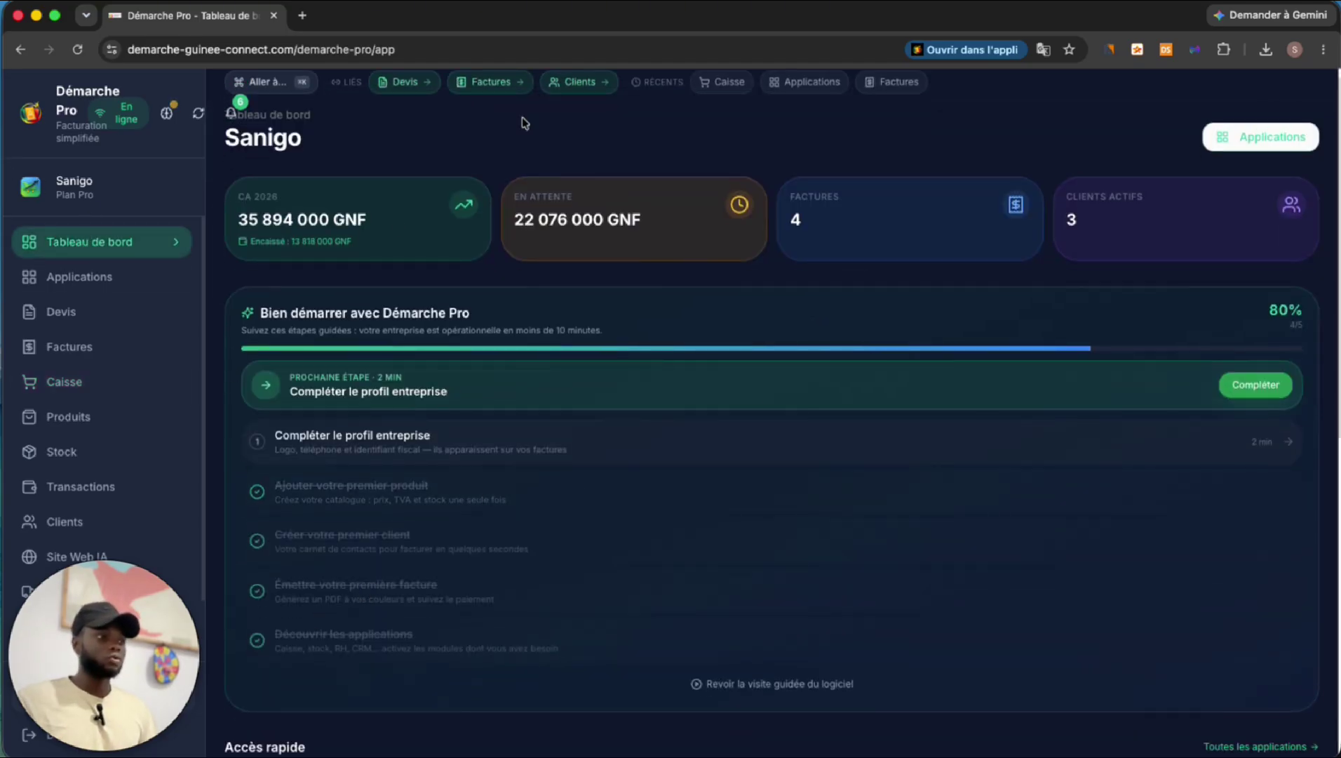
Browse the module cards in the Applications catalogue and open the Stock module
left_click(826, 107)
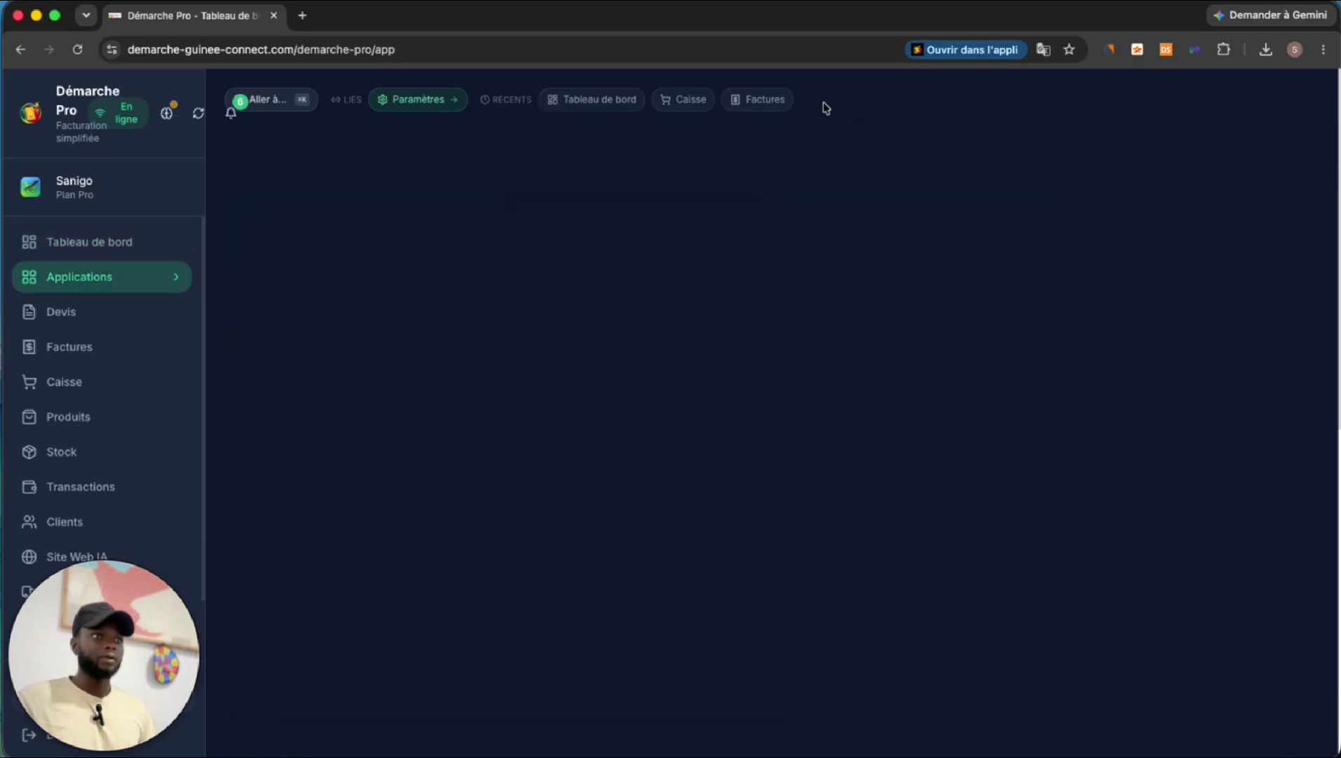
scroll(458, 468, "down", 1)
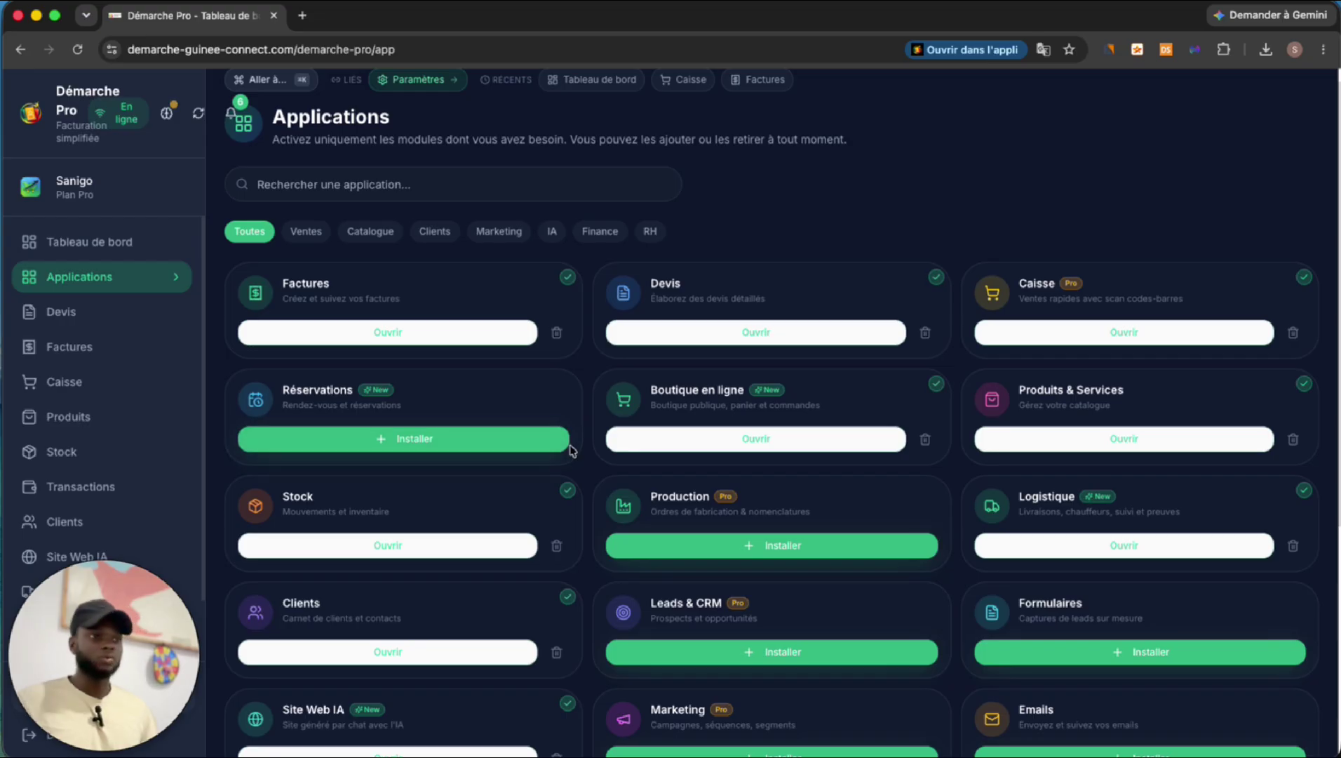
left_click(631, 434)
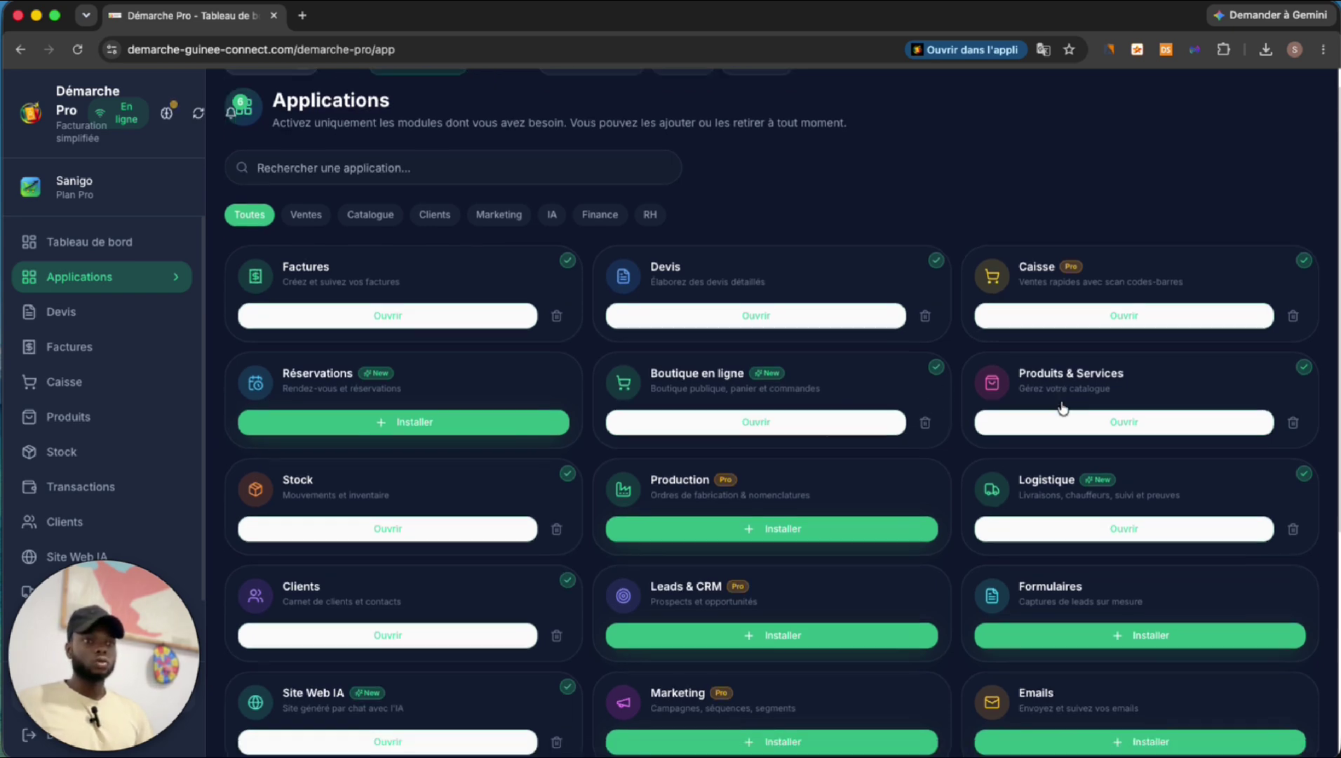
scroll(1066, 400, "down", 1)
left_click(1091, 381)
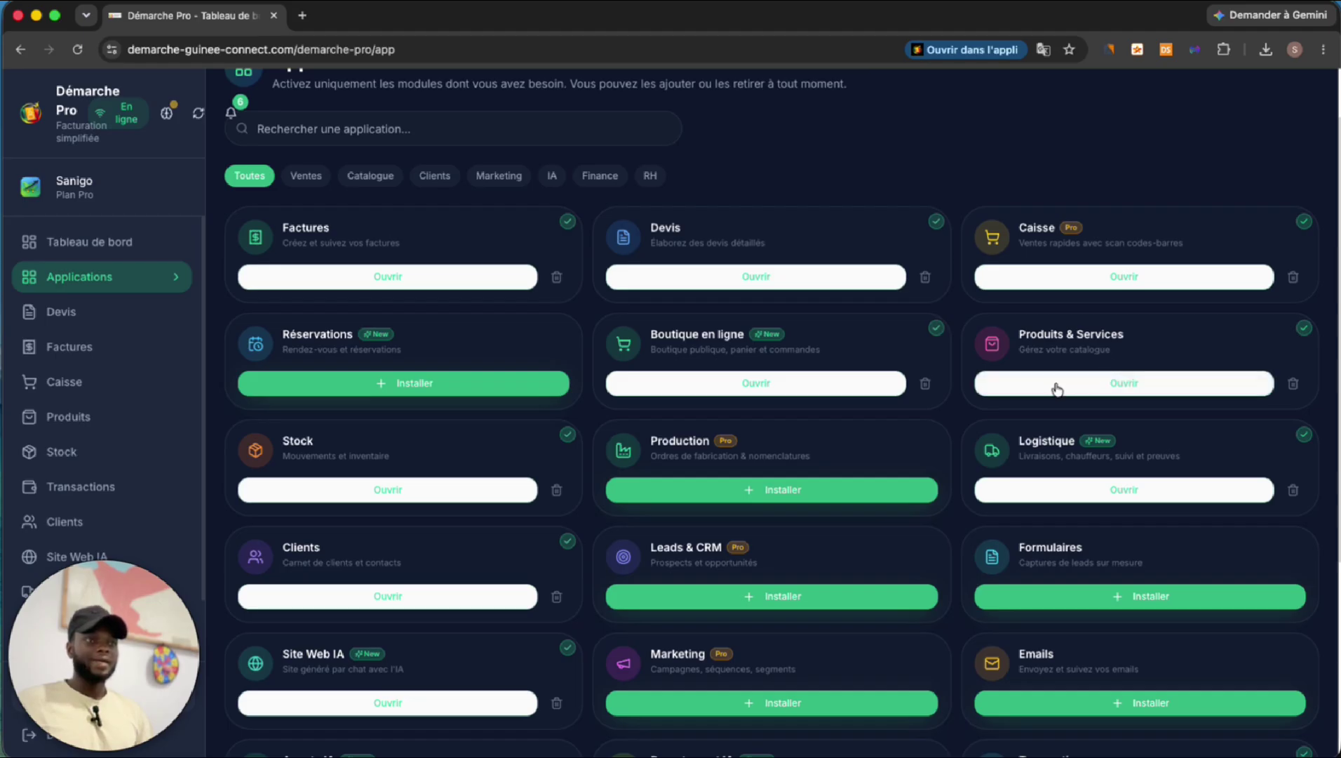
scroll(363, 402, "down", 1)
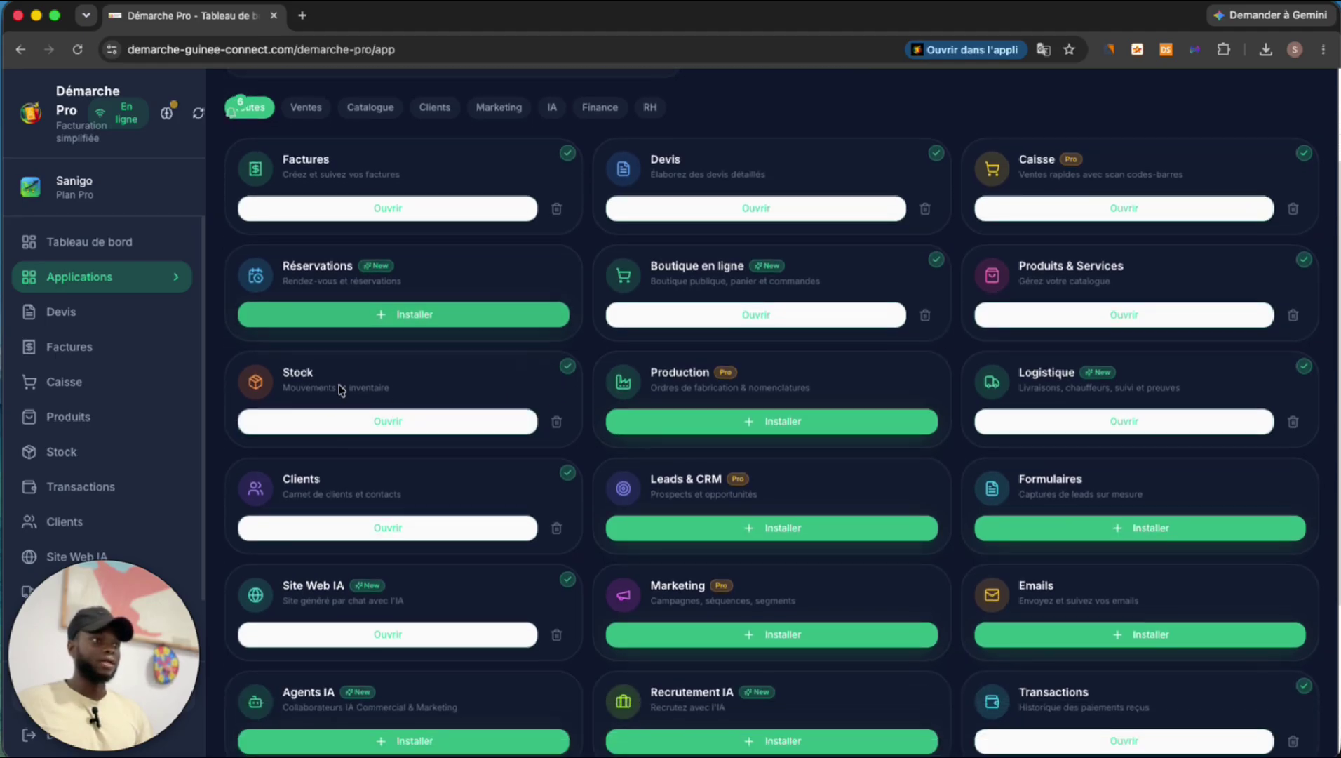
scroll(344, 393, "down", 1)
left_click(359, 366)
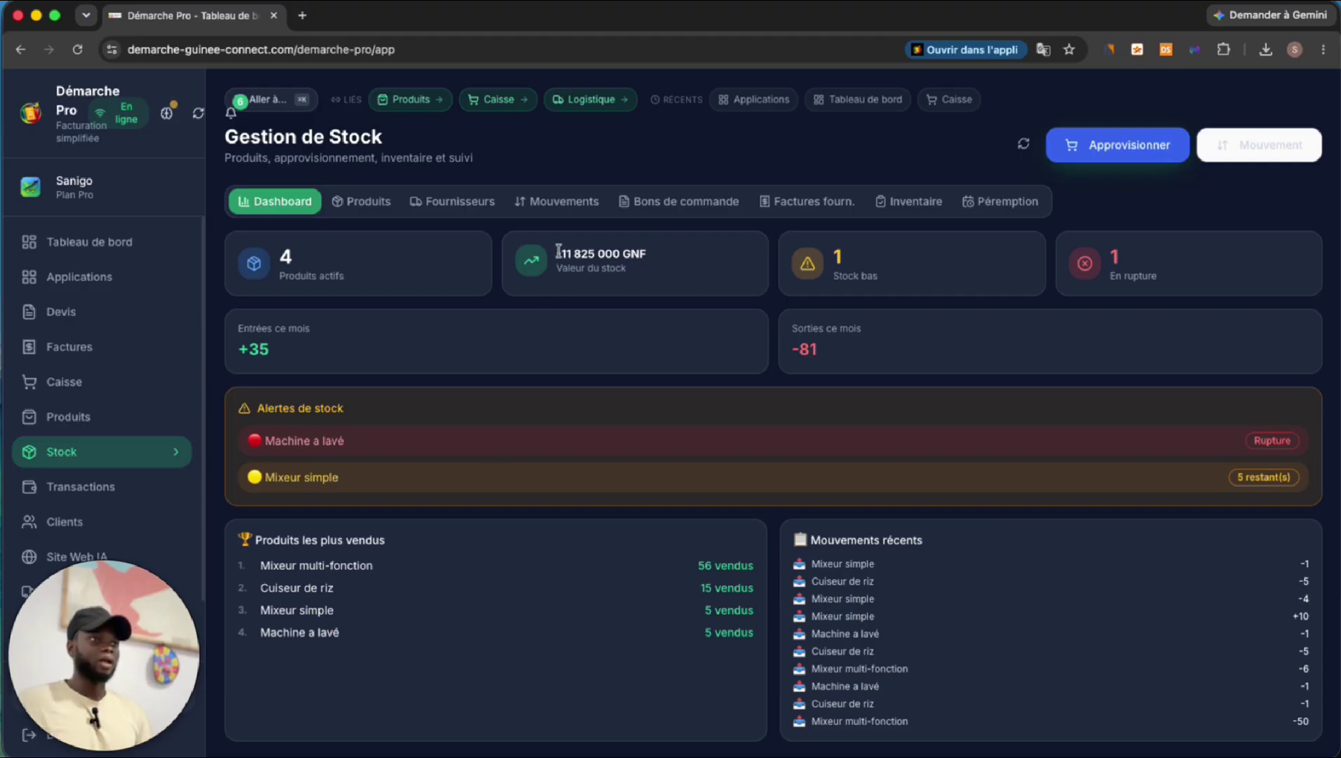
Examine the stock value and low-stock figures on the stock management dashboard
left_click_drag(558, 251, 705, 261)
left_click_drag(919, 276, 795, 274)
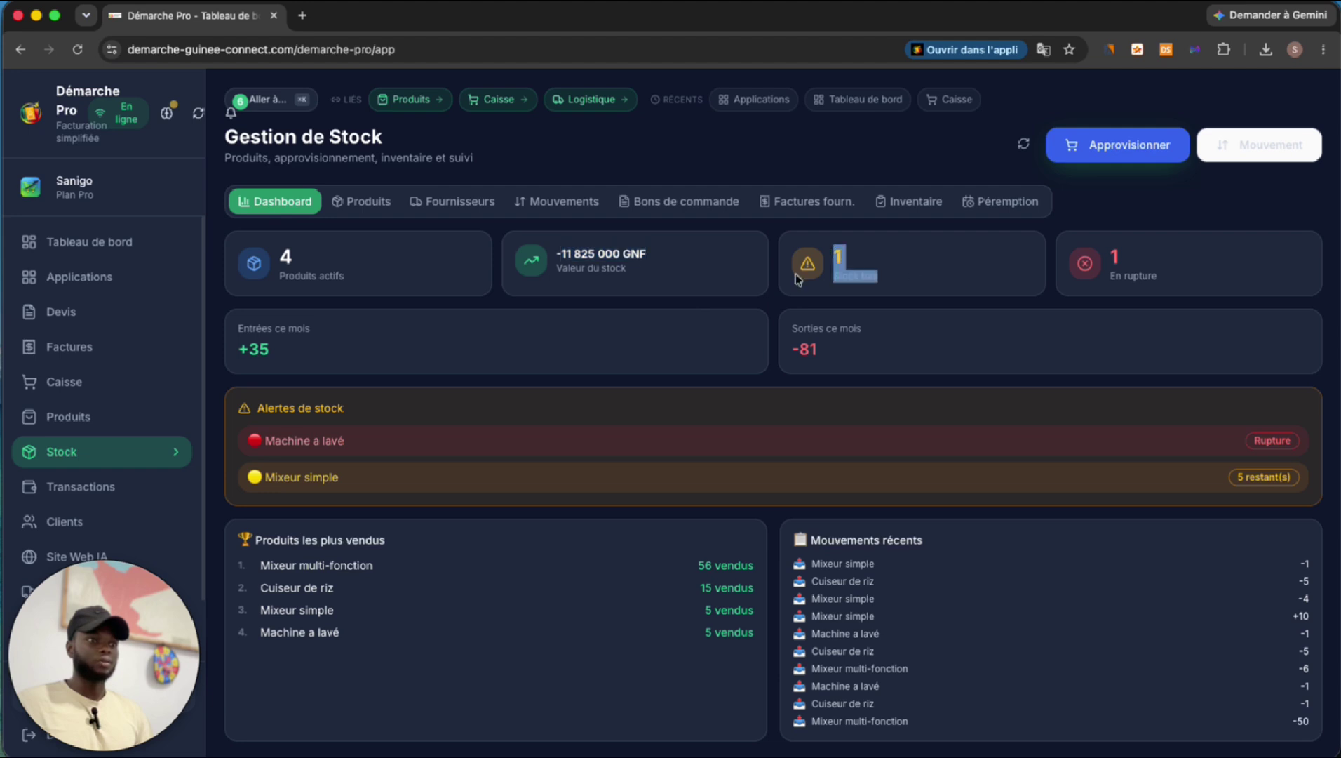
left_click(908, 278)
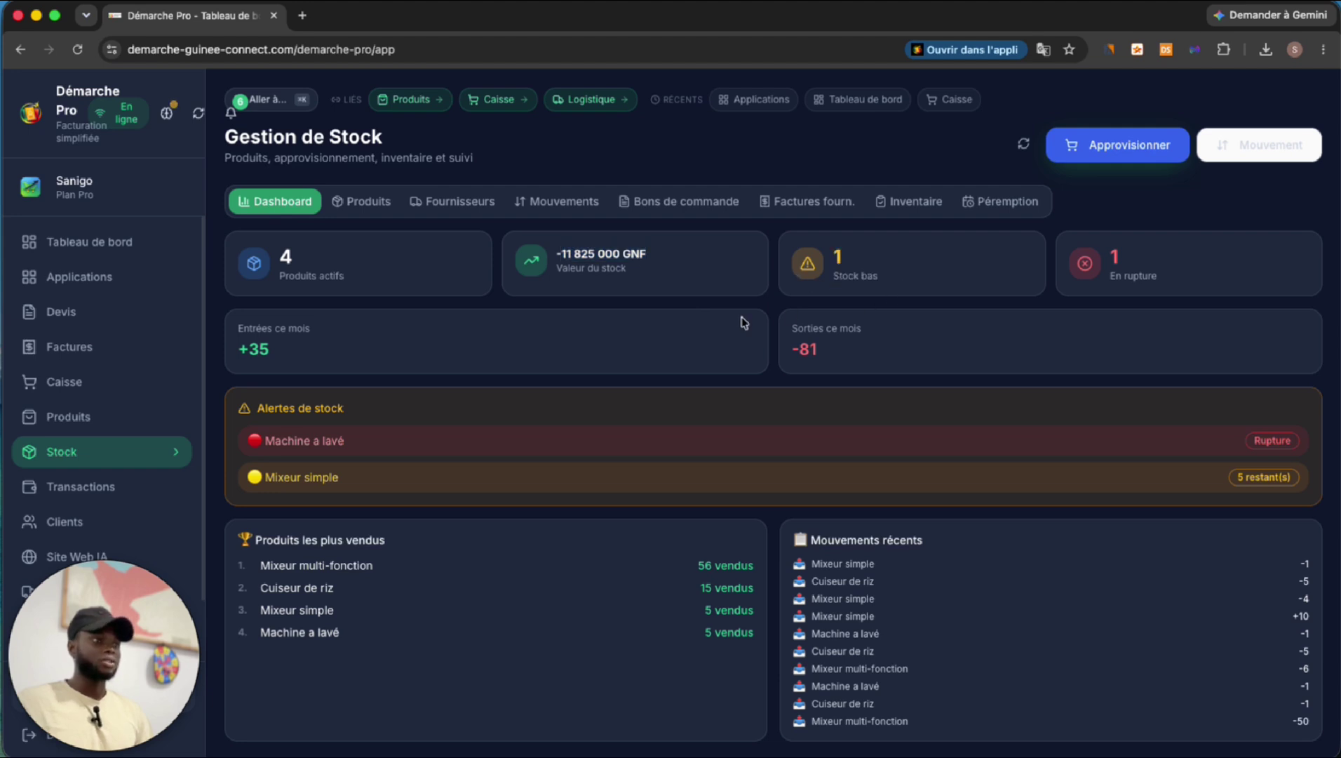
Review the stock sections Produits, Fournisseurs, Mouvements, Bons de commande, Factures fourn., Inventaire and Péremption in order
left_click(365, 202)
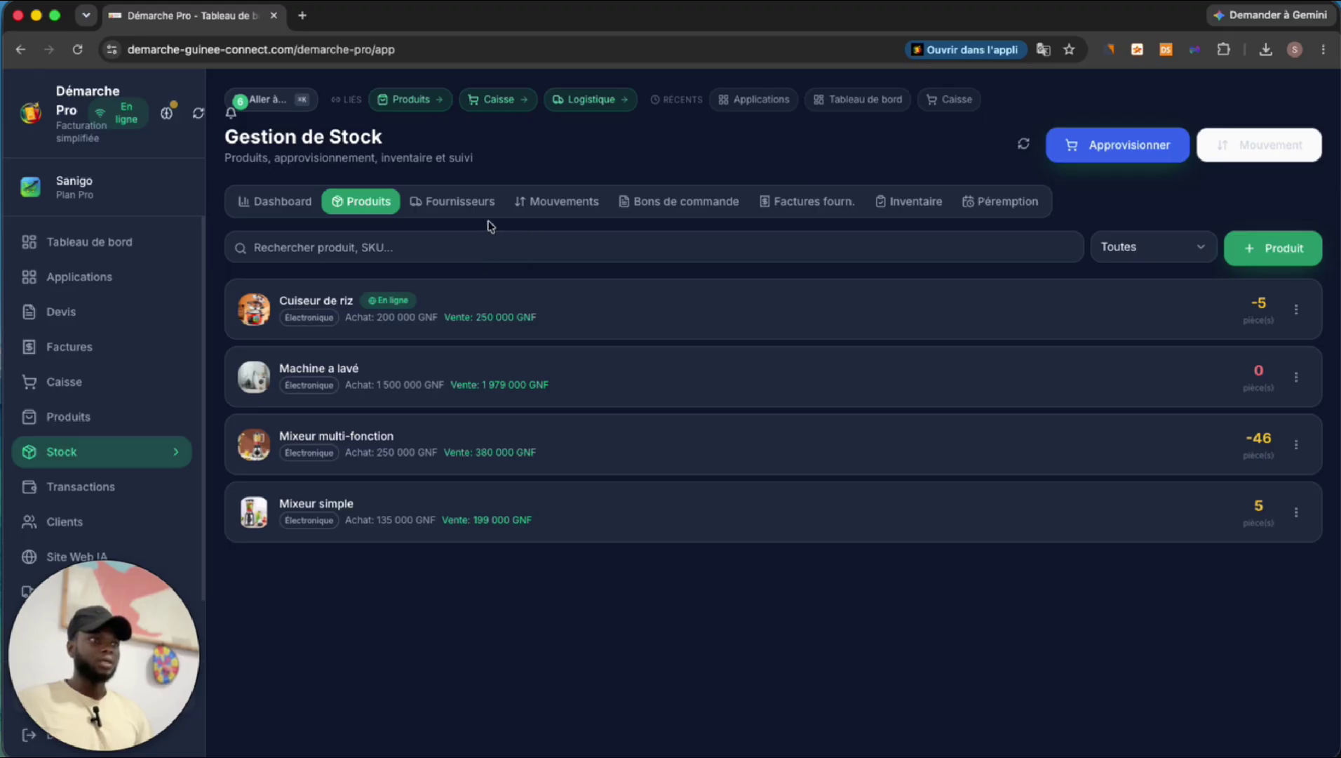
left_click(461, 203)
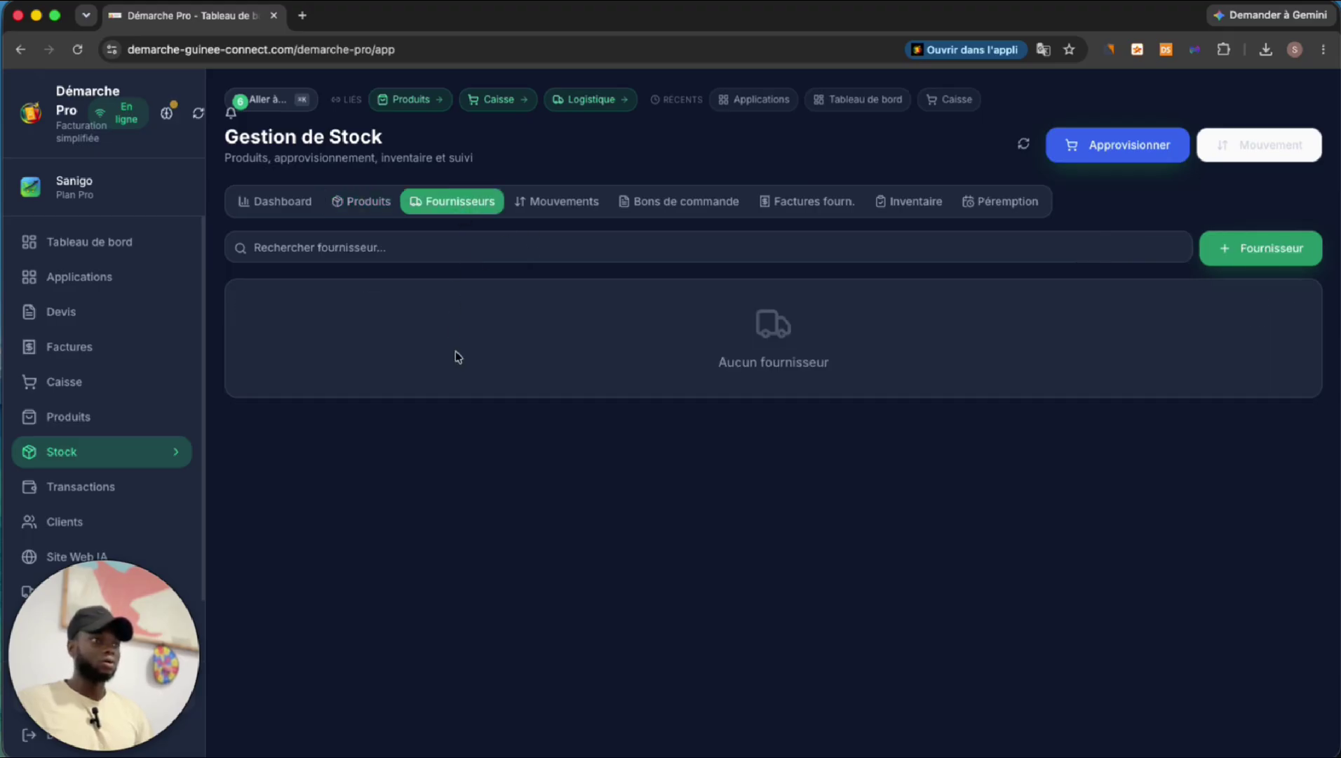
left_click(554, 209)
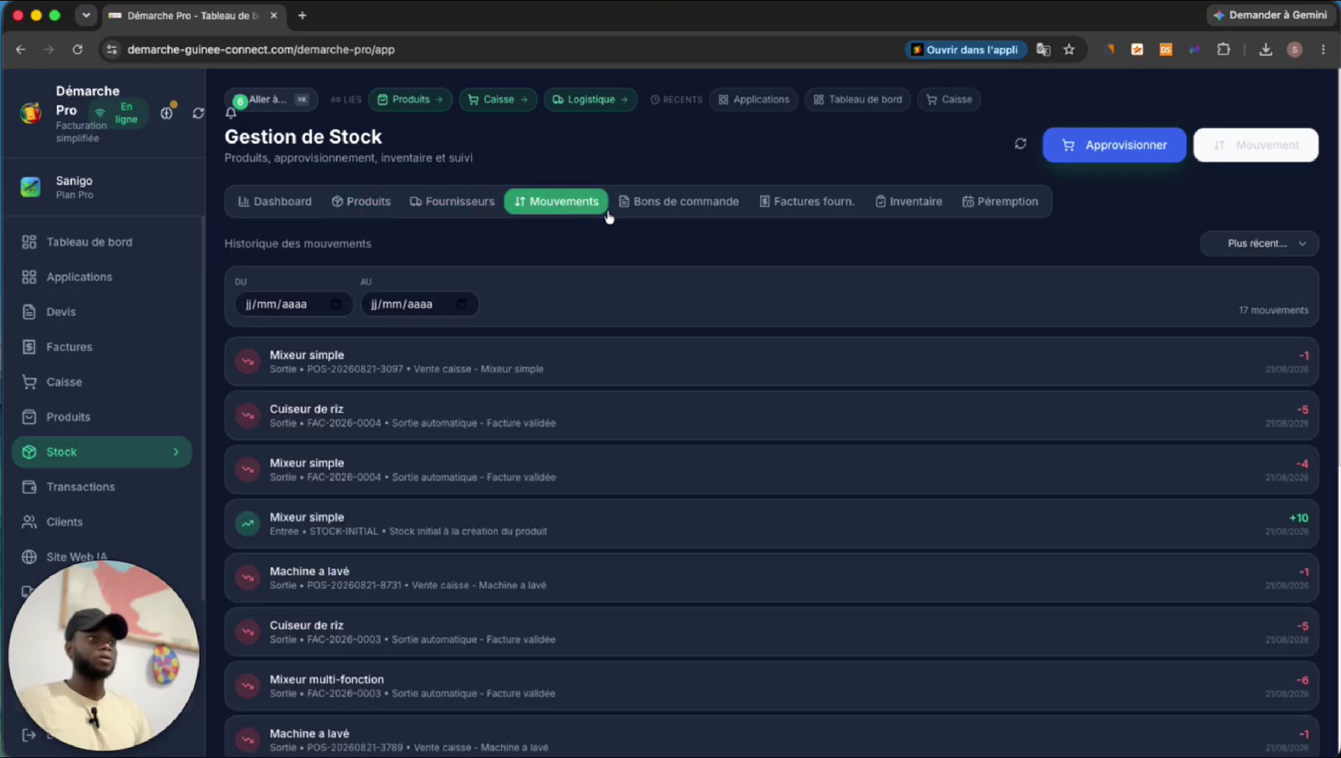
left_click(681, 208)
left_click(780, 203)
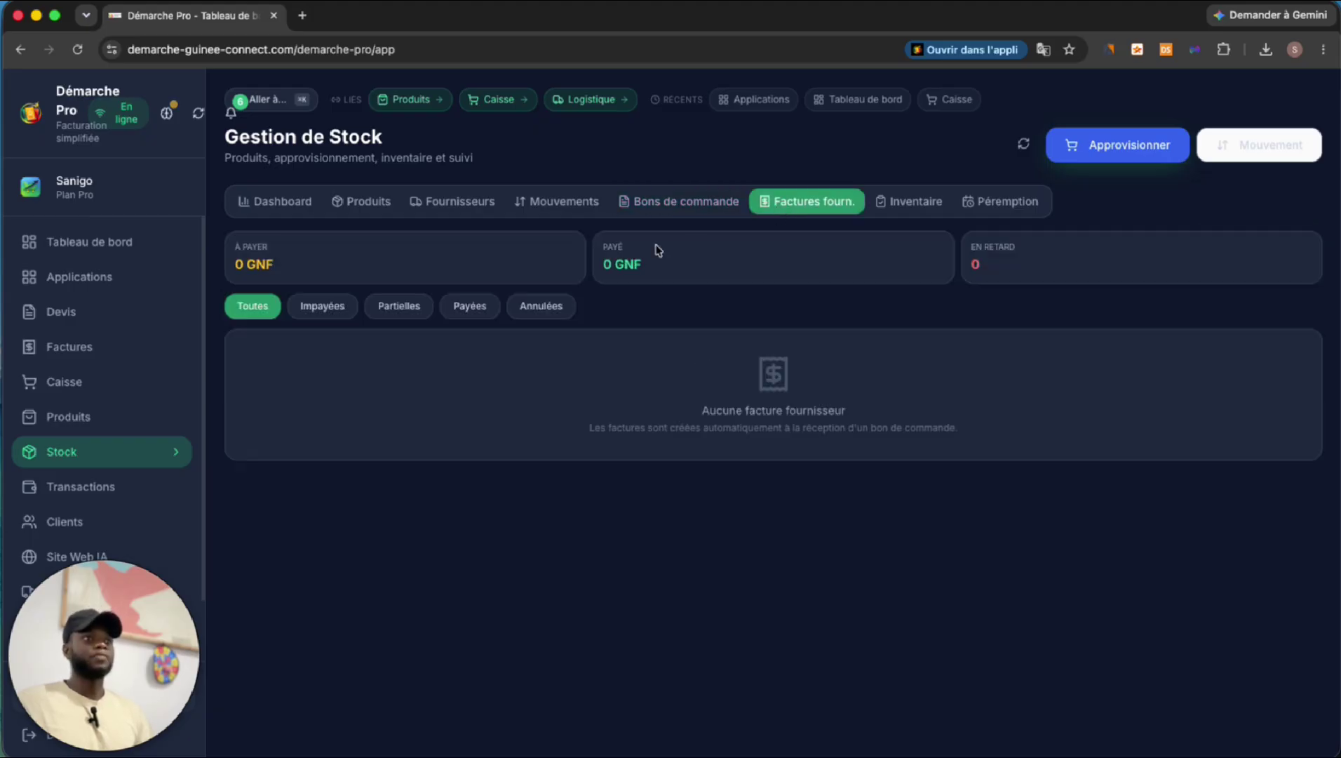
left_click(897, 208)
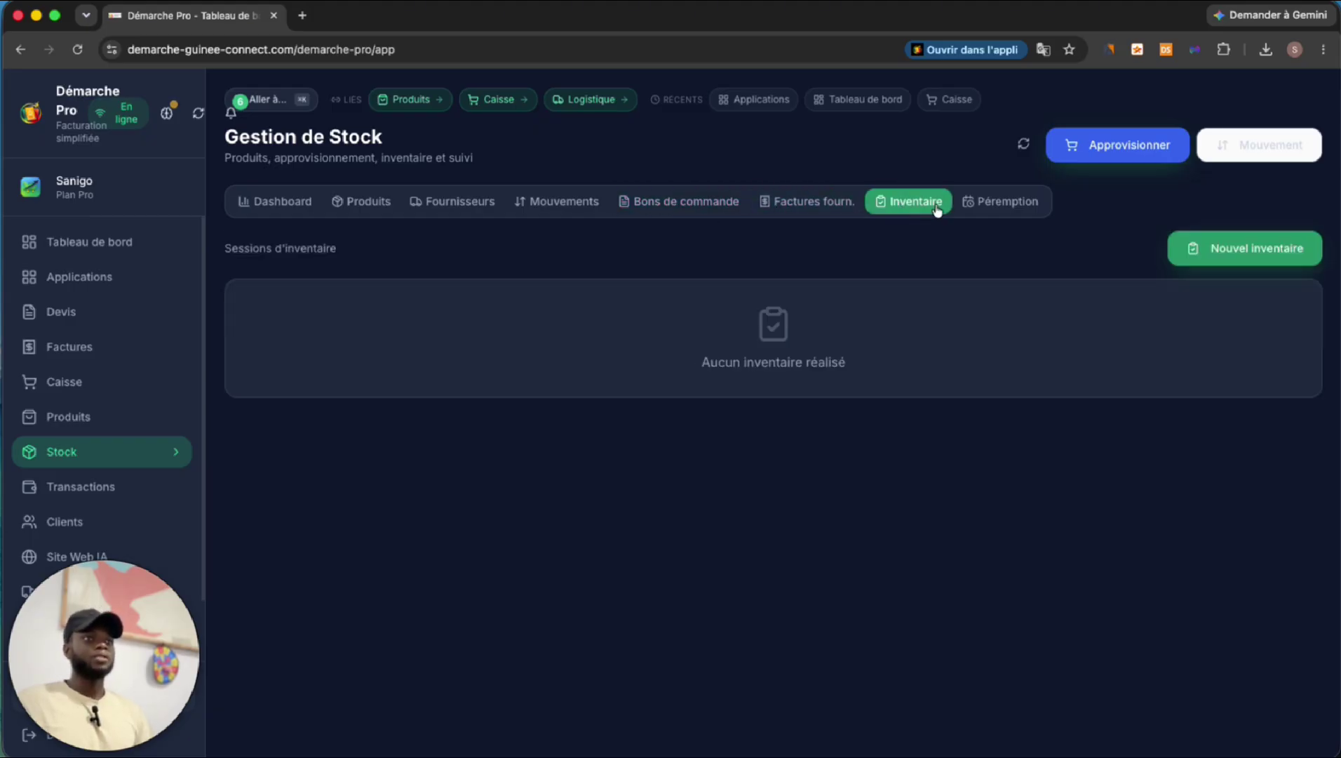
left_click(970, 205)
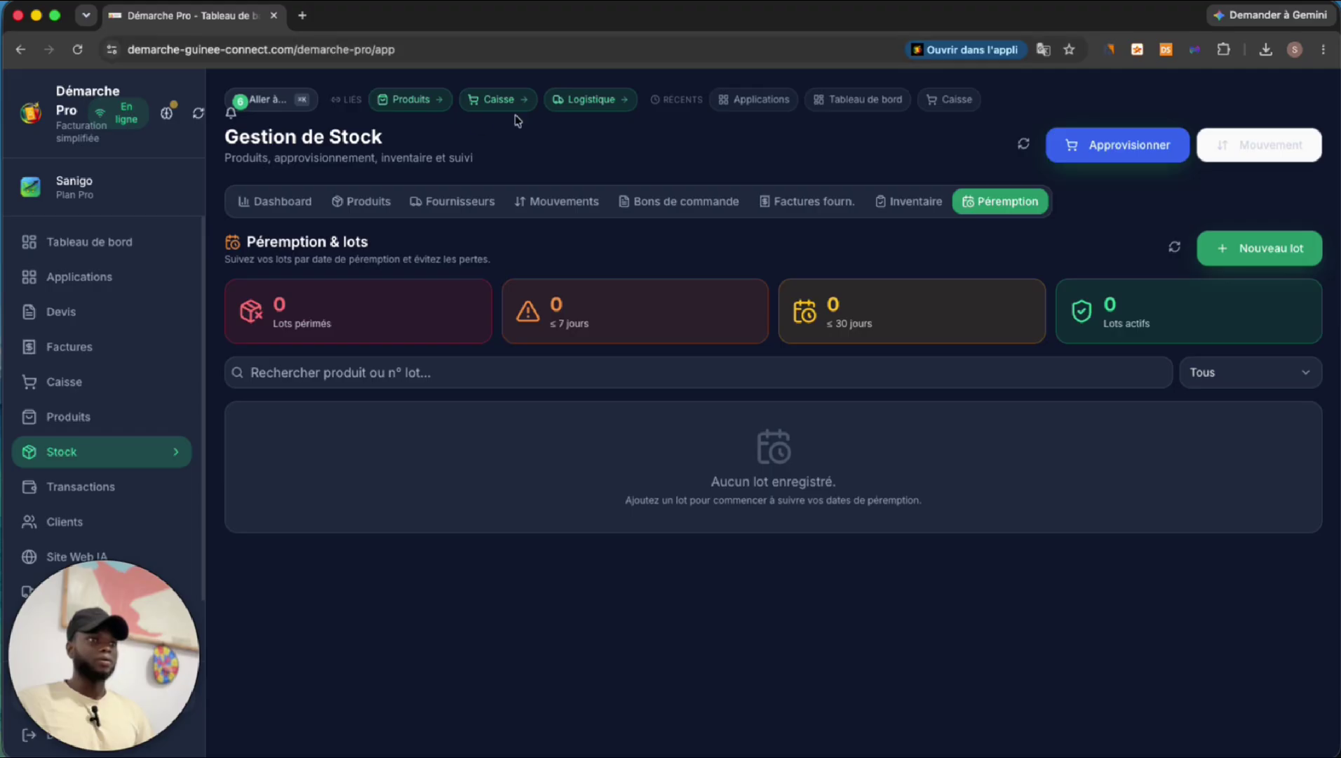
Go back to the Applications catalogue through the module finder and examine all modules down to "RH - Employés"
left_click(260, 99)
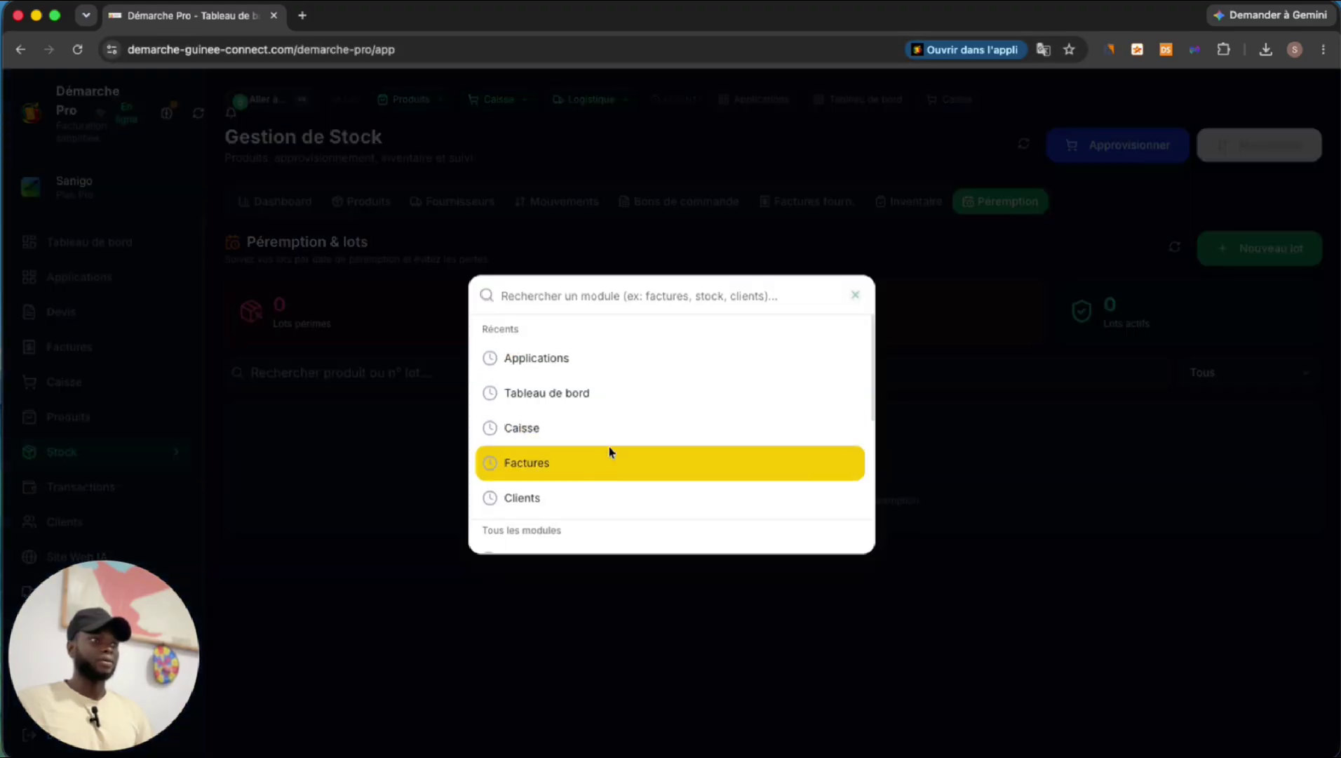
left_click(563, 362)
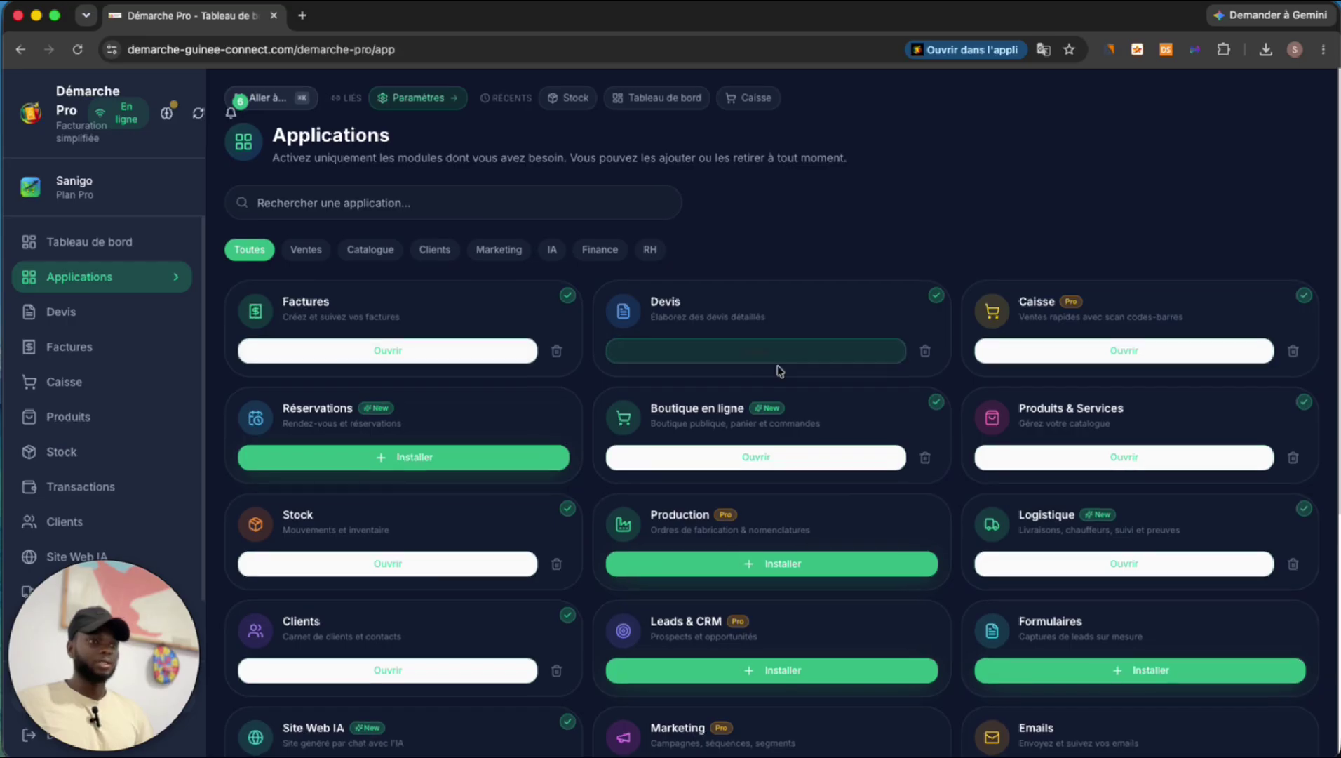
scroll(744, 368, "down", 4)
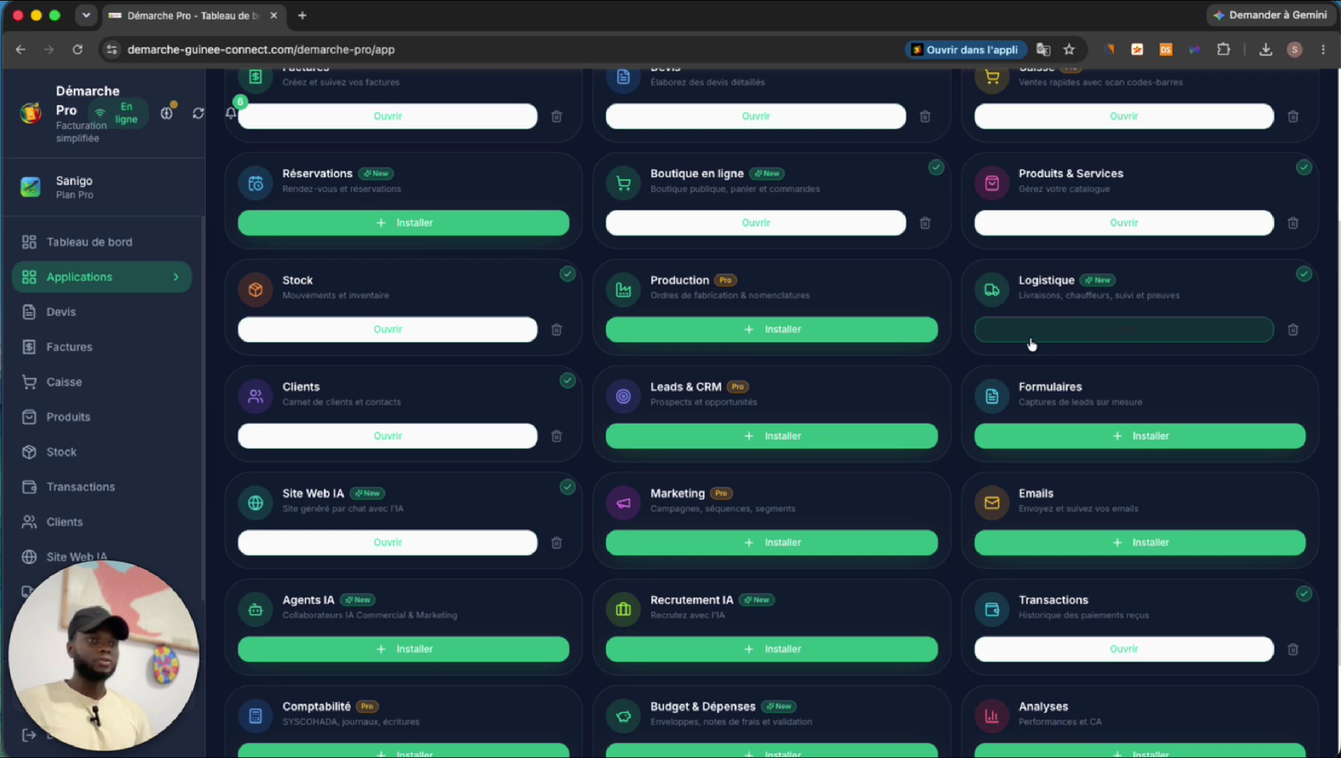
scroll(1098, 292, "down", 1)
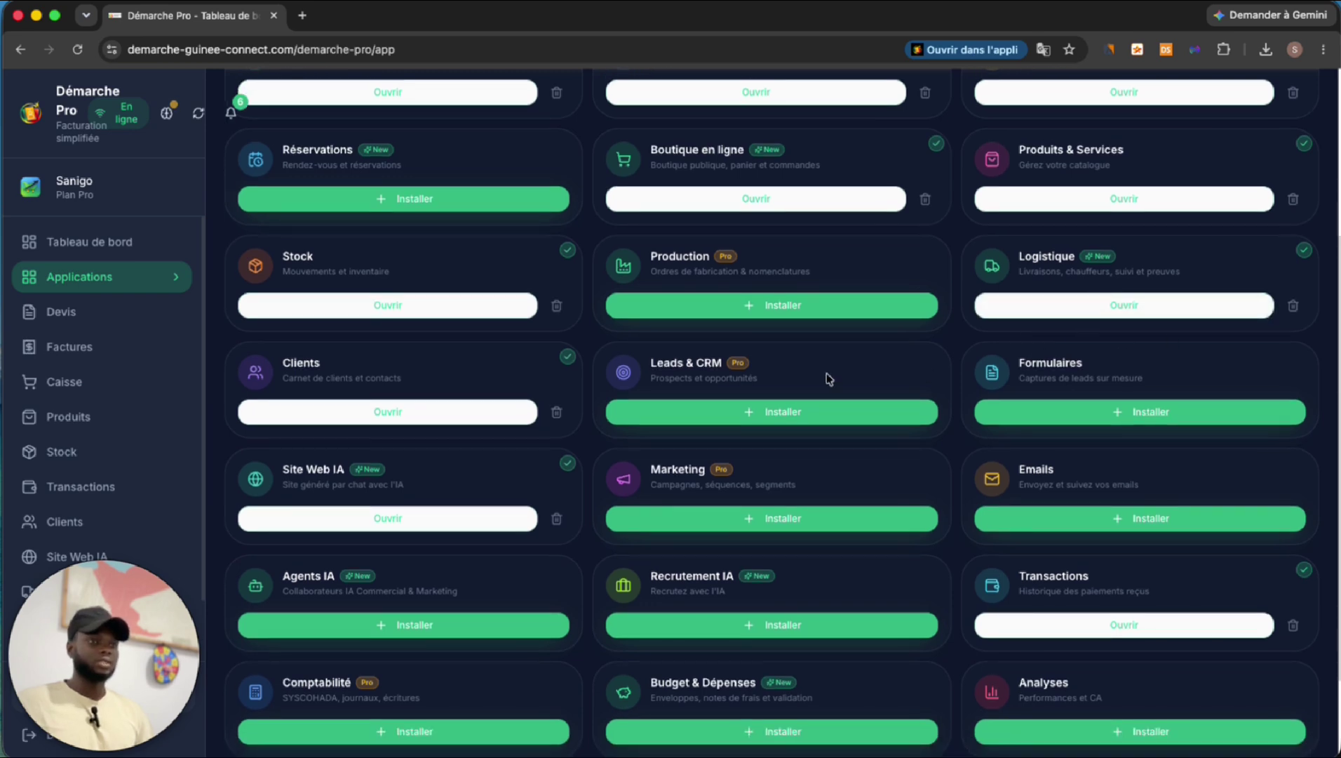
scroll(610, 358, "down", 3)
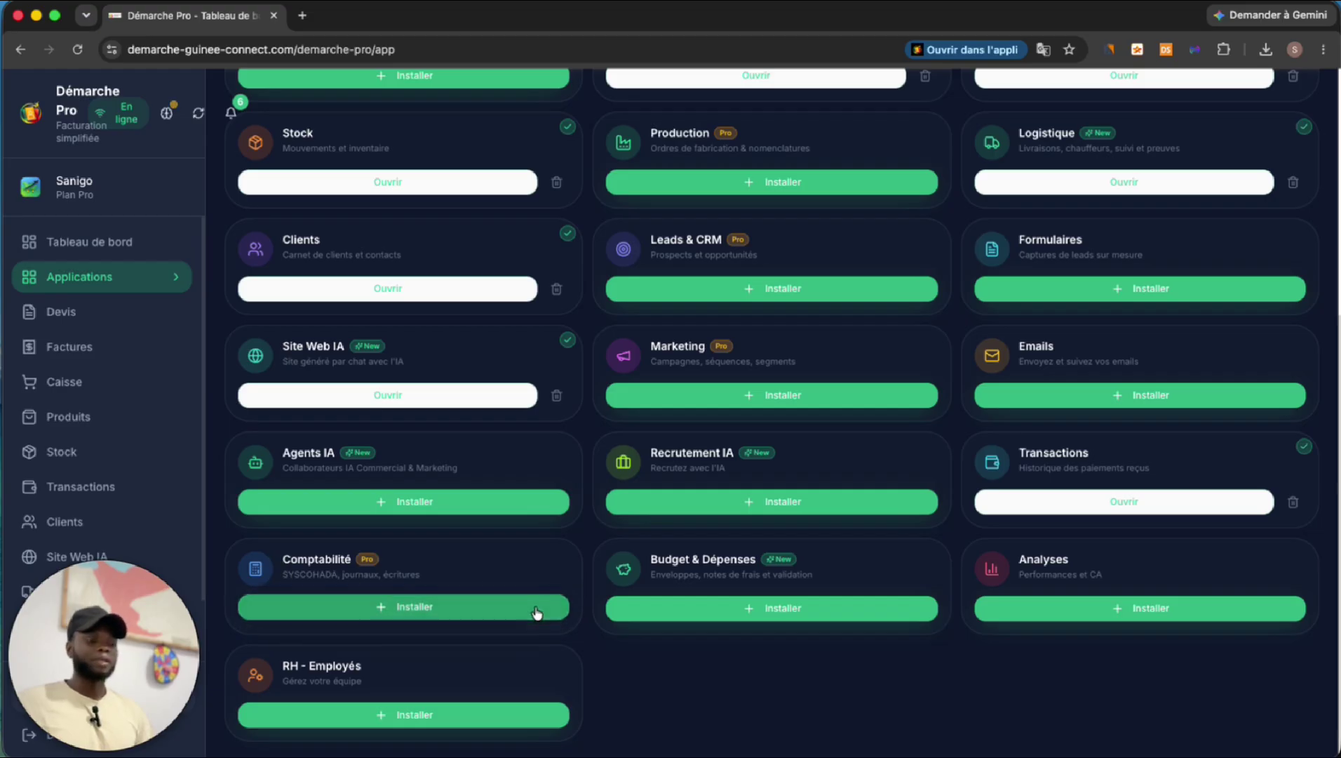
scroll(681, 342, "up", 1)
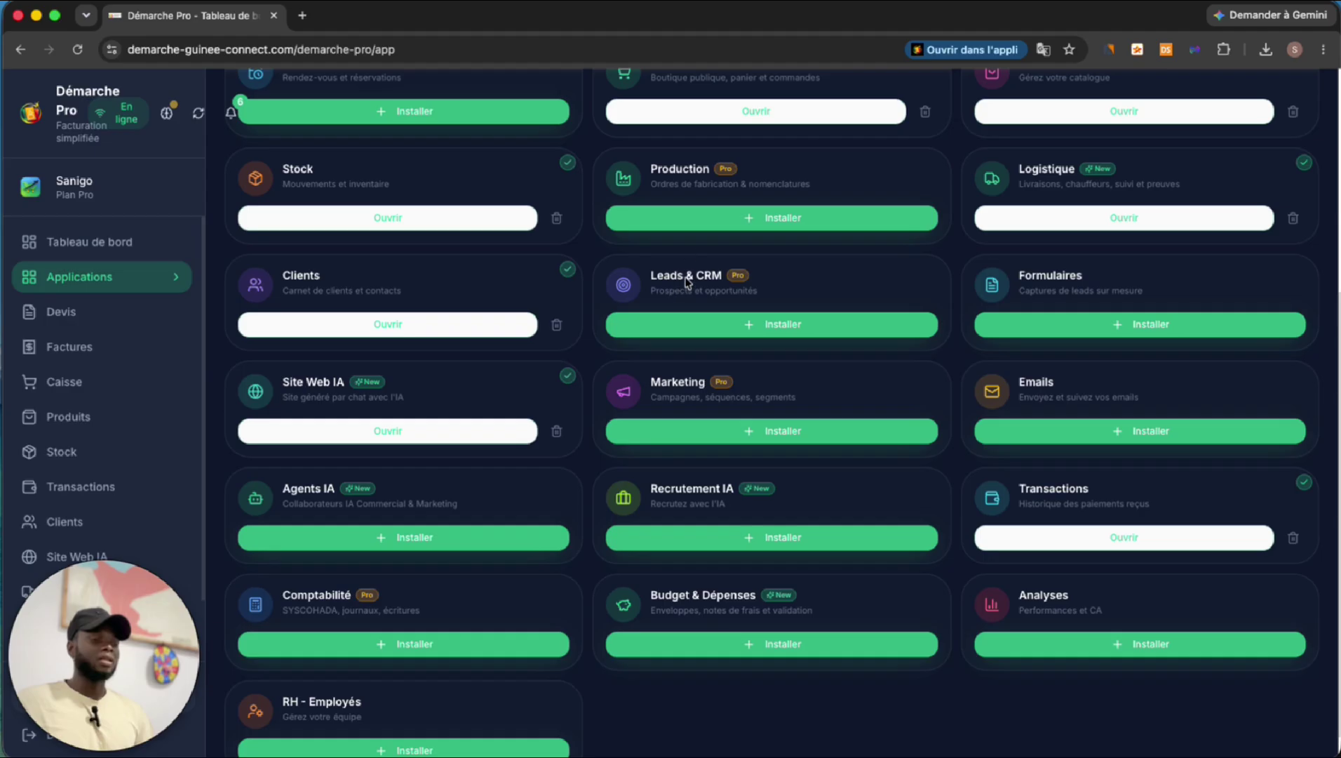
scroll(387, 498, "down", 1)
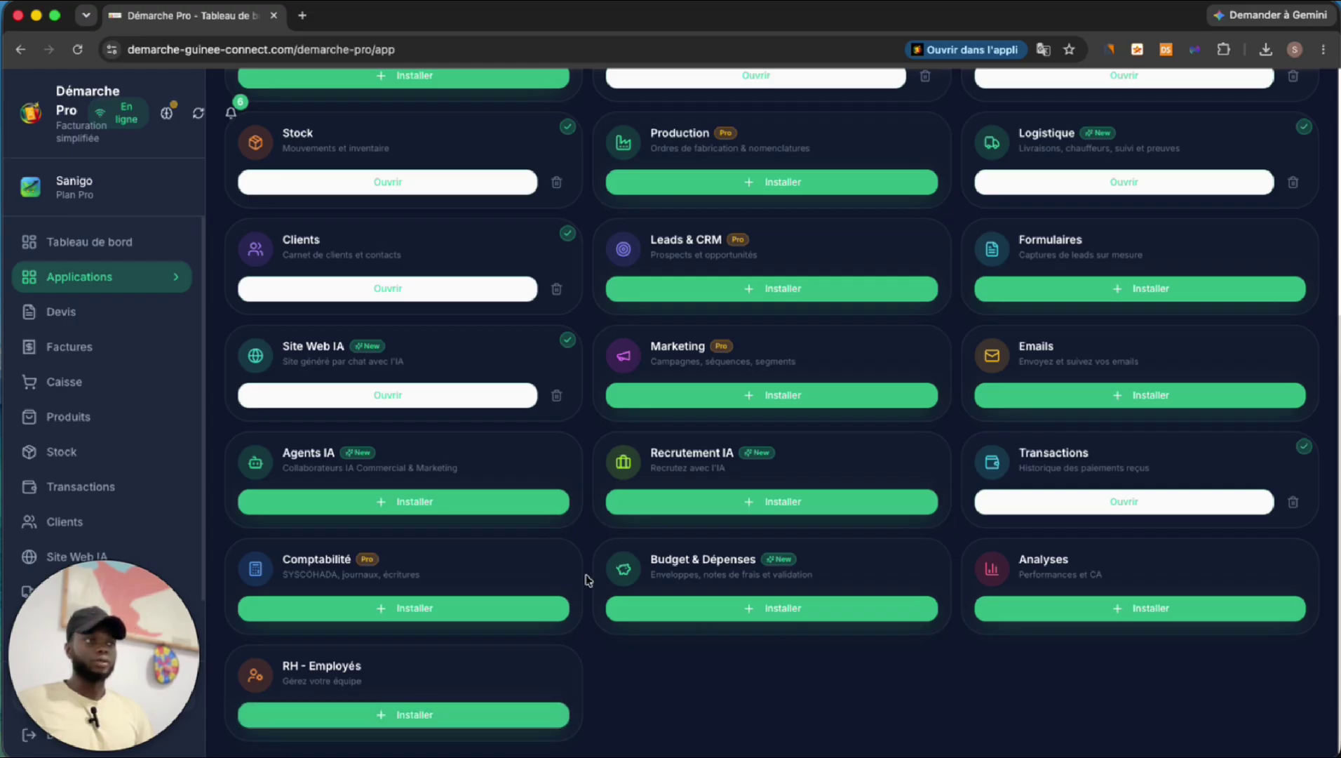
scroll(588, 582, "up", 3)
scroll(590, 558, "down", 3)
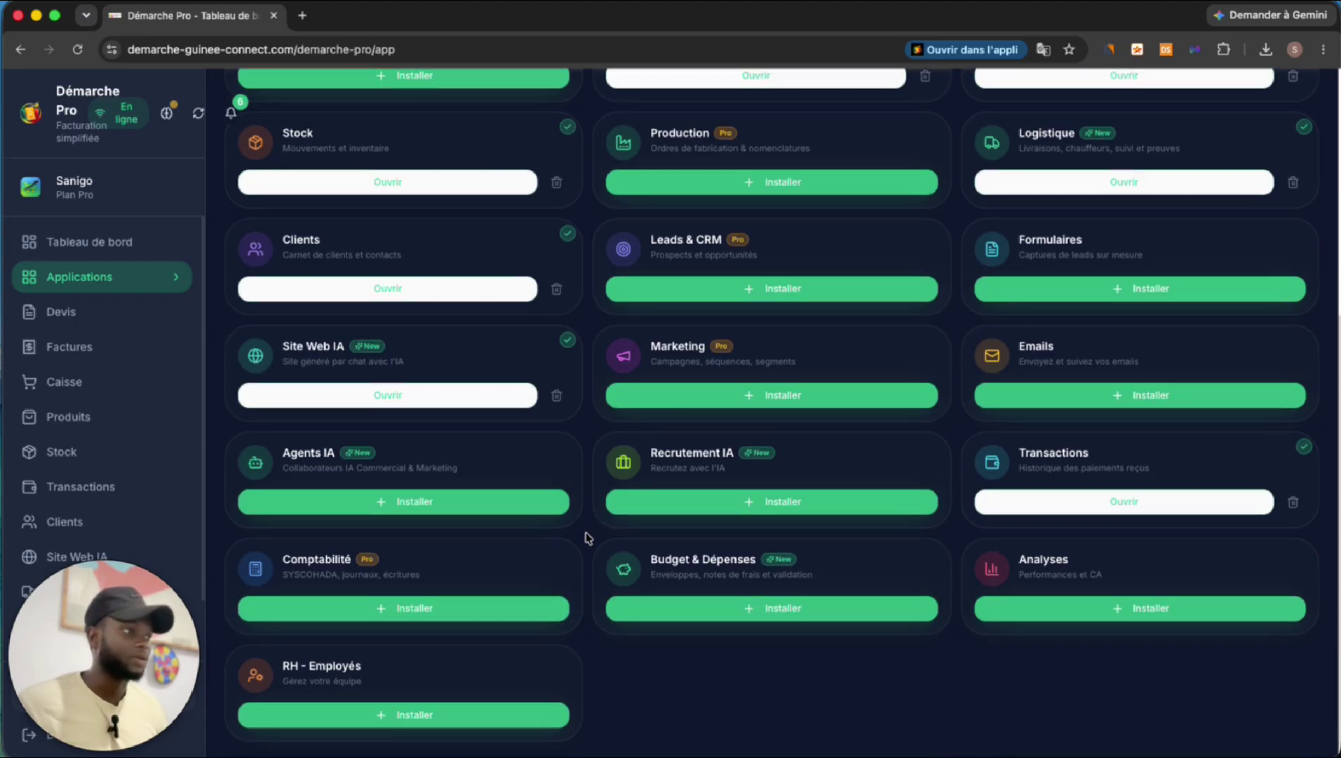
Return to the dashboard and view its key figures and the getting-started steps
left_click(99, 246)
scroll(573, 456, "up", 6)
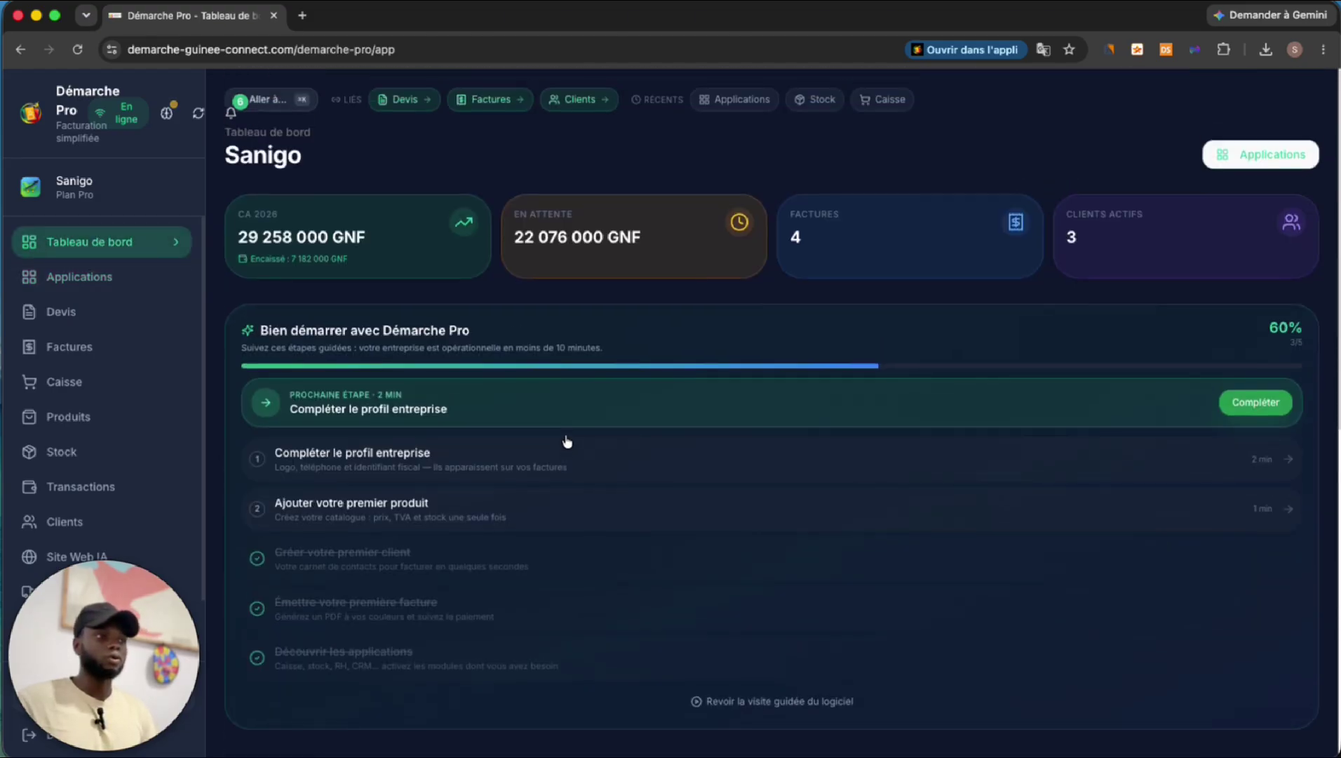